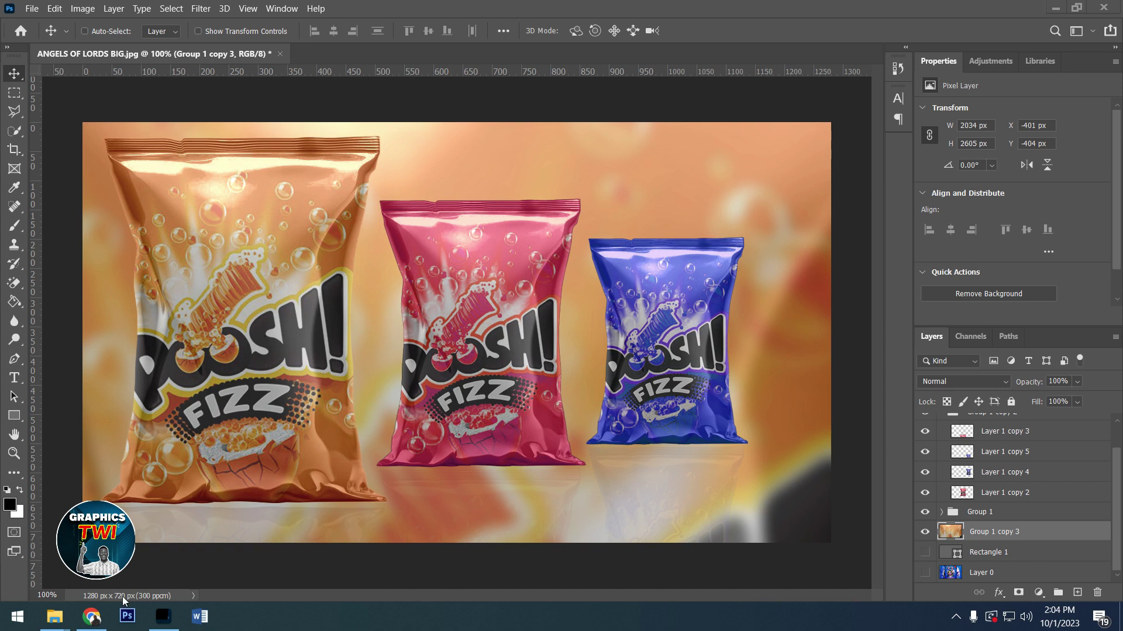
# Open the BRANDING folder and preview the ARCOR POOSH - NEW BRAND POSITIONING image.
pyautogui.moveTo(54, 616)
pyautogui.click(358, 557)
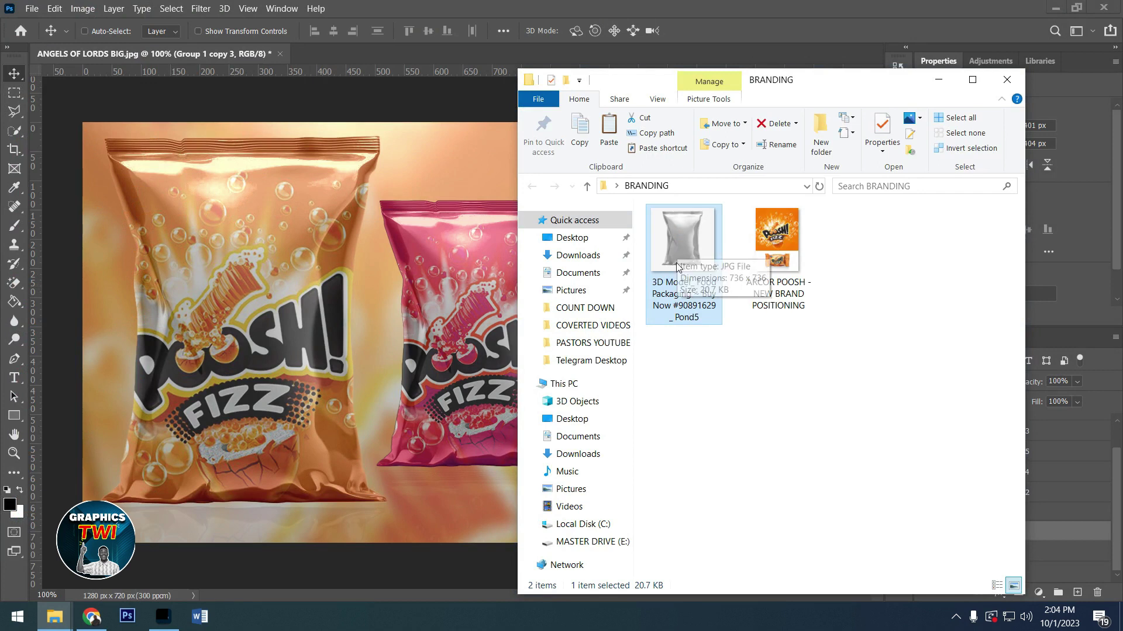
pyautogui.doubleClick(774, 247)
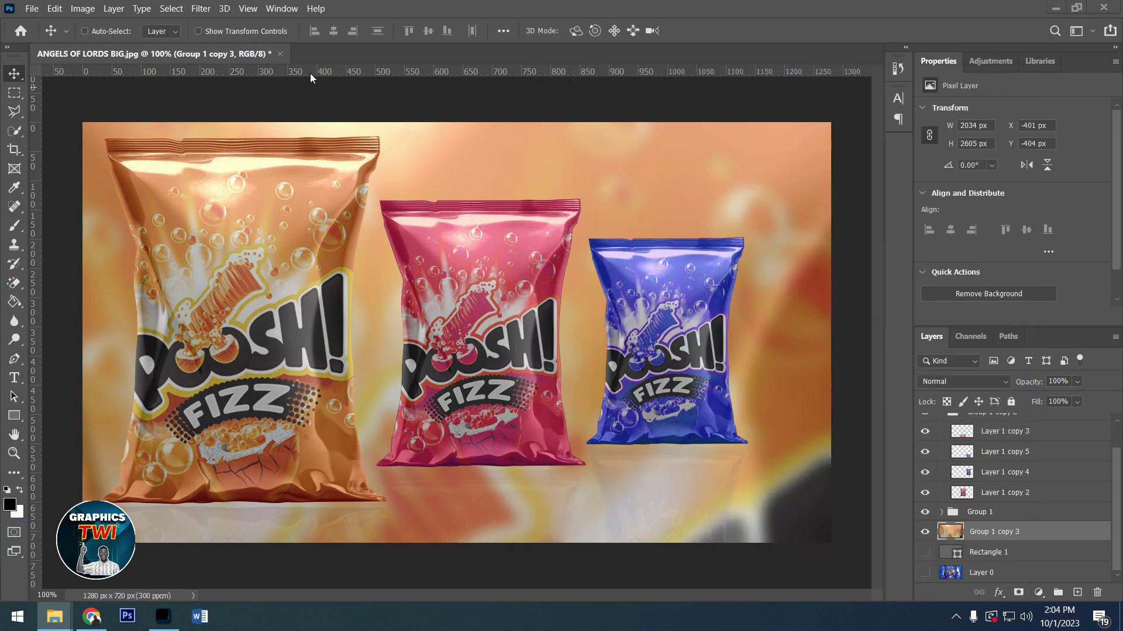
# Close the ANGELS OF LORDS BIG document without saving, and open the blank food packaging image from the BRANDING folder in Photoshop.
pyautogui.hotkey('ctrl', 'w')
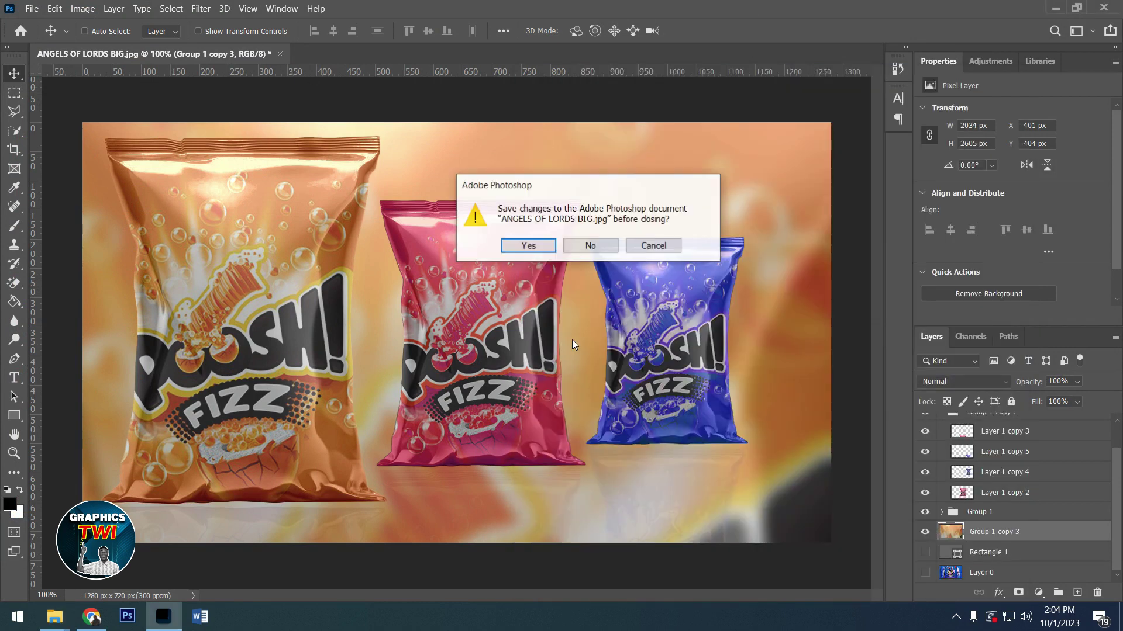
pyautogui.click(592, 247)
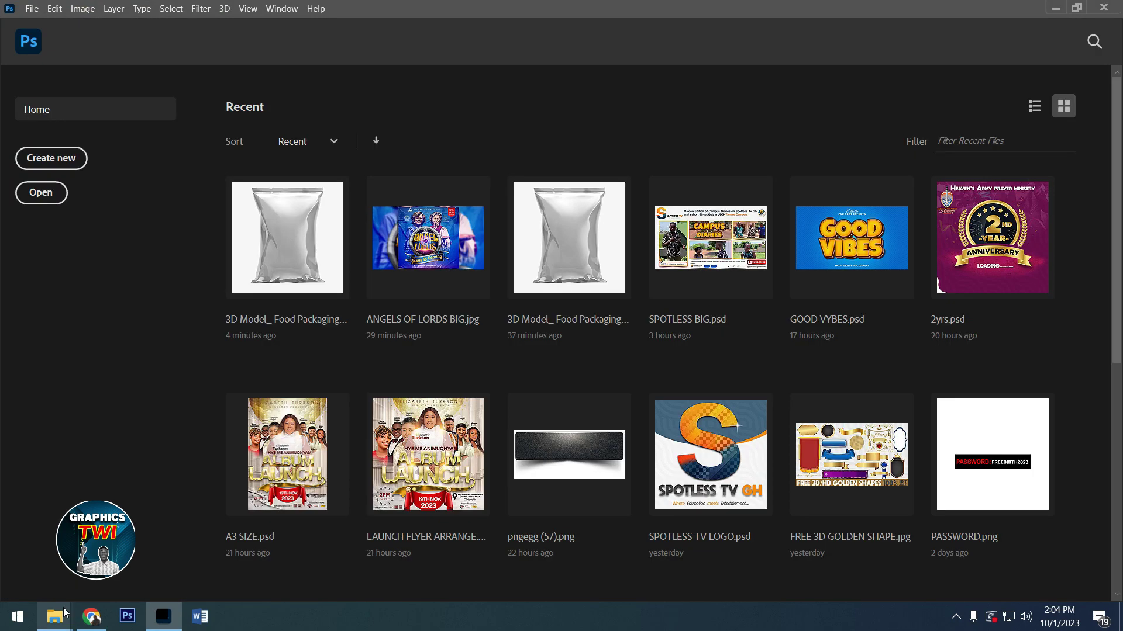
pyautogui.moveTo(55, 617)
pyautogui.click(378, 552)
pyautogui.moveTo(671, 237); pyautogui.dragTo(409, 310)
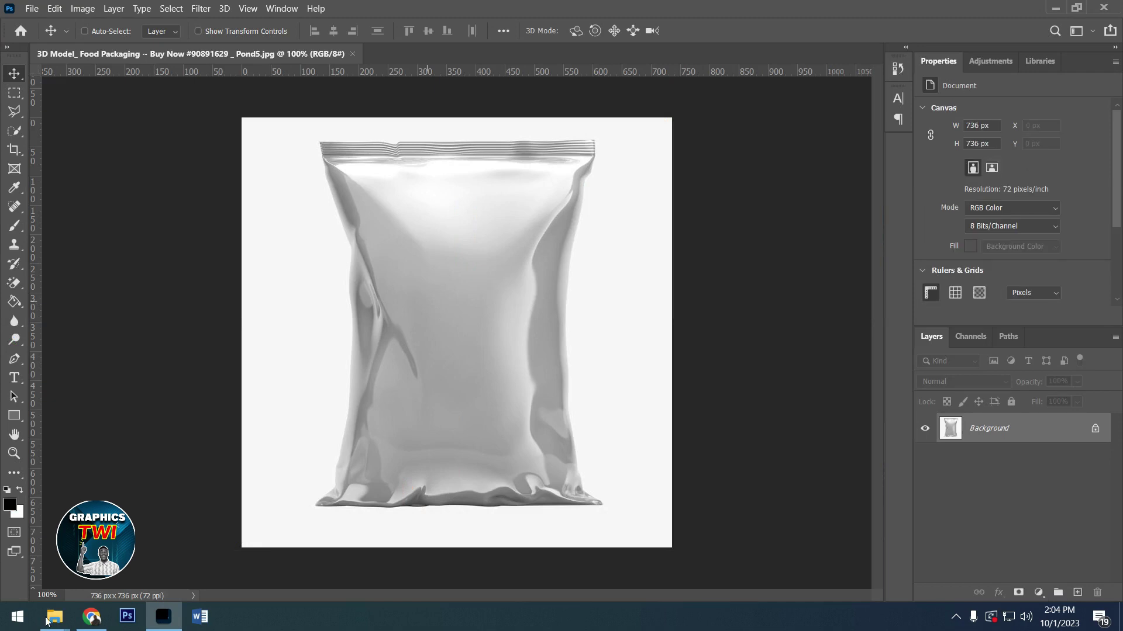
# Switch to Chrome, look through the EXPO Graphics Institute Facebook page, and return to Photoshop.
pyautogui.click(94, 621)
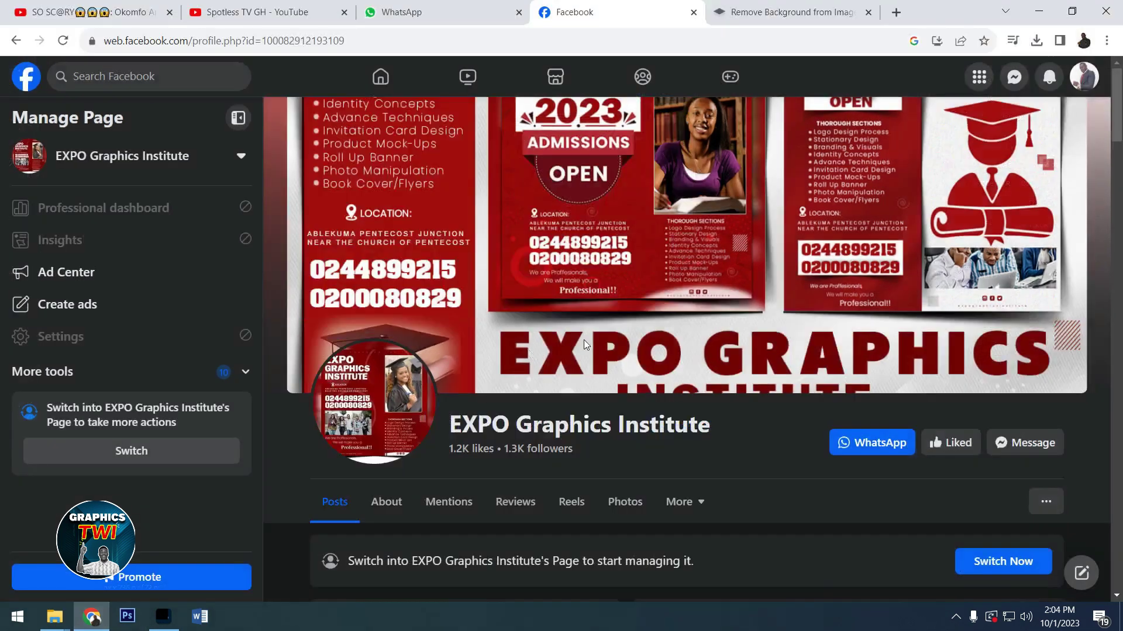
pyautogui.scroll(-5, 691, 375)
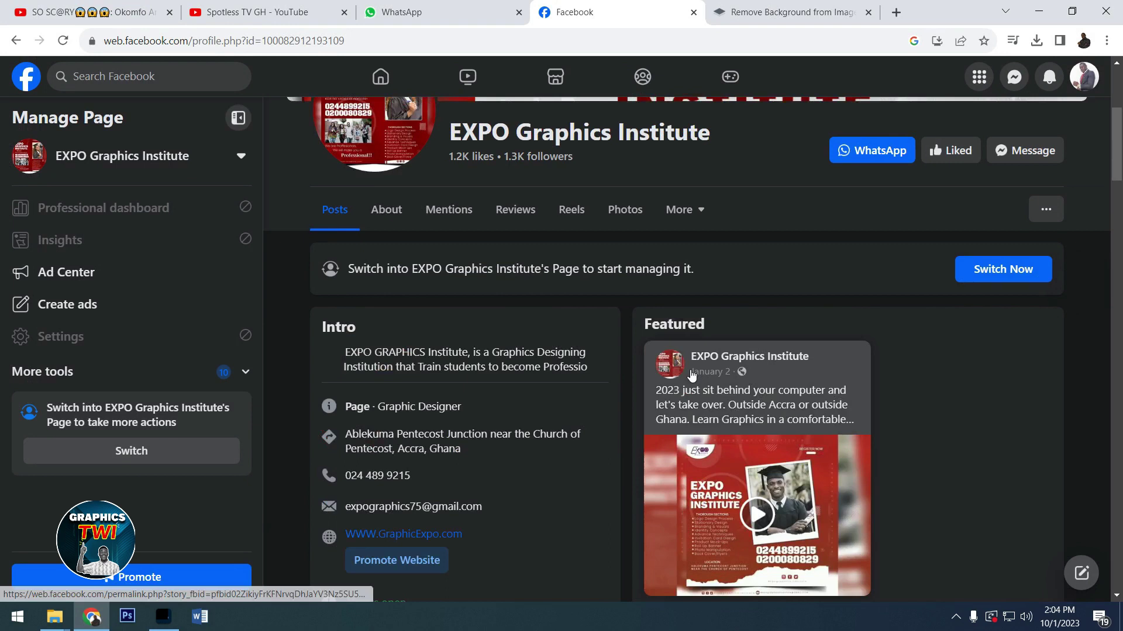
pyautogui.scroll(5, 691, 375)
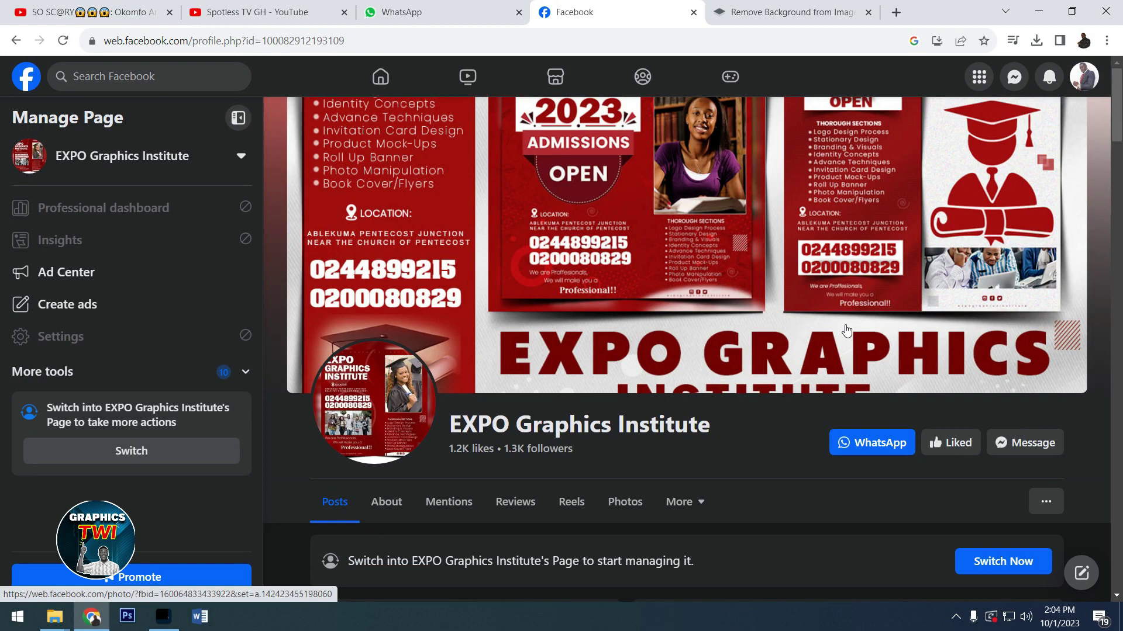
pyautogui.scroll(-1, 845, 328)
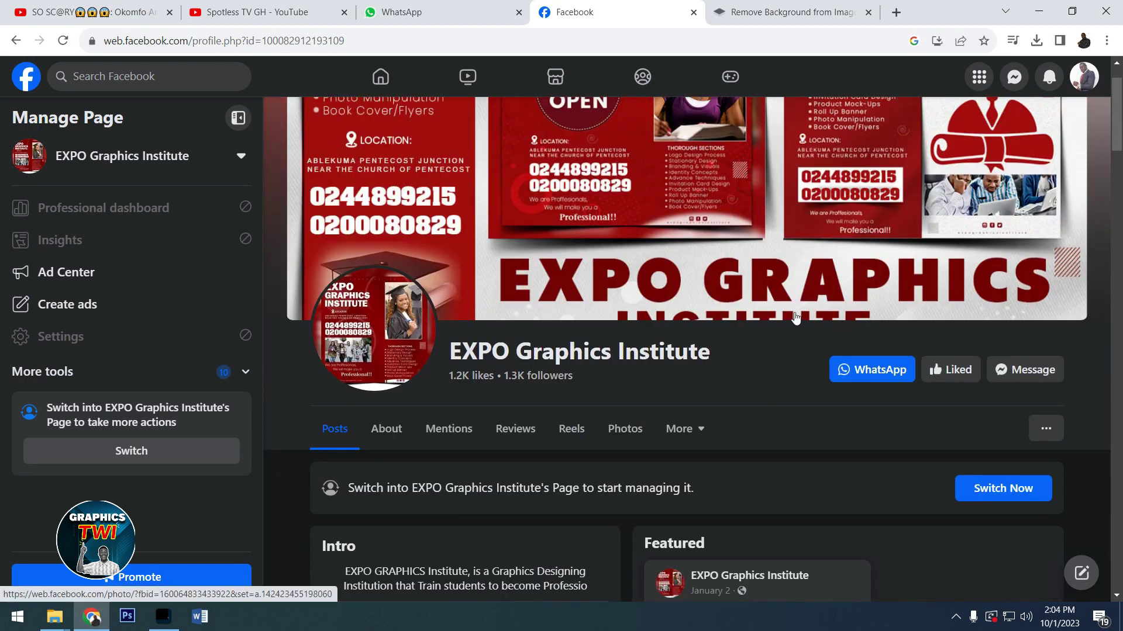
pyautogui.scroll(-10, 556, 413)
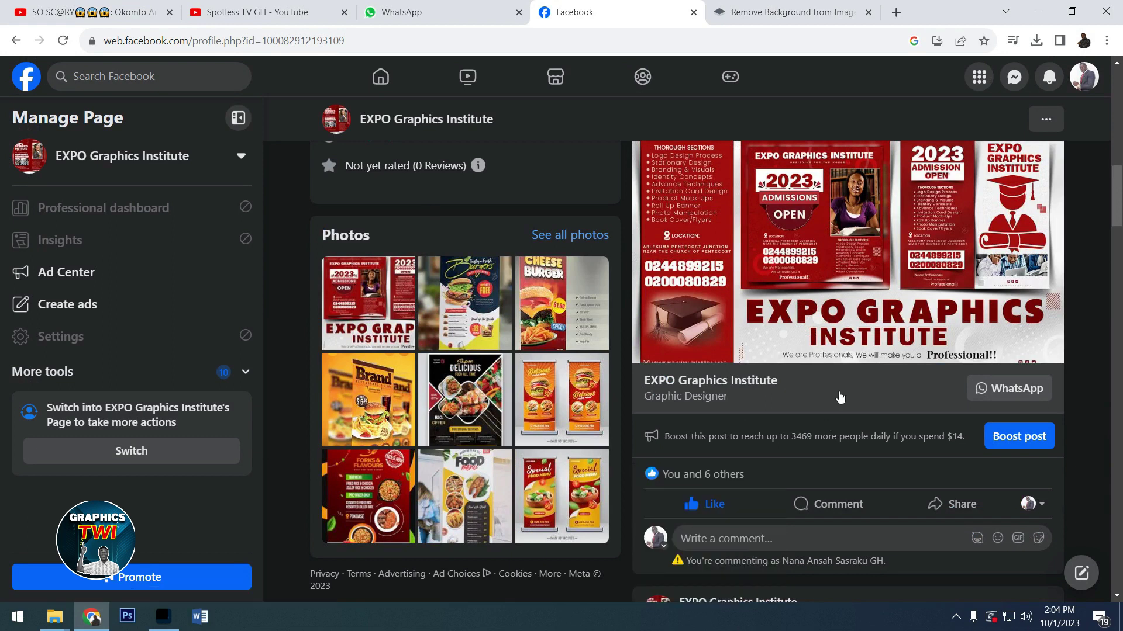
pyautogui.scroll(10, 840, 398)
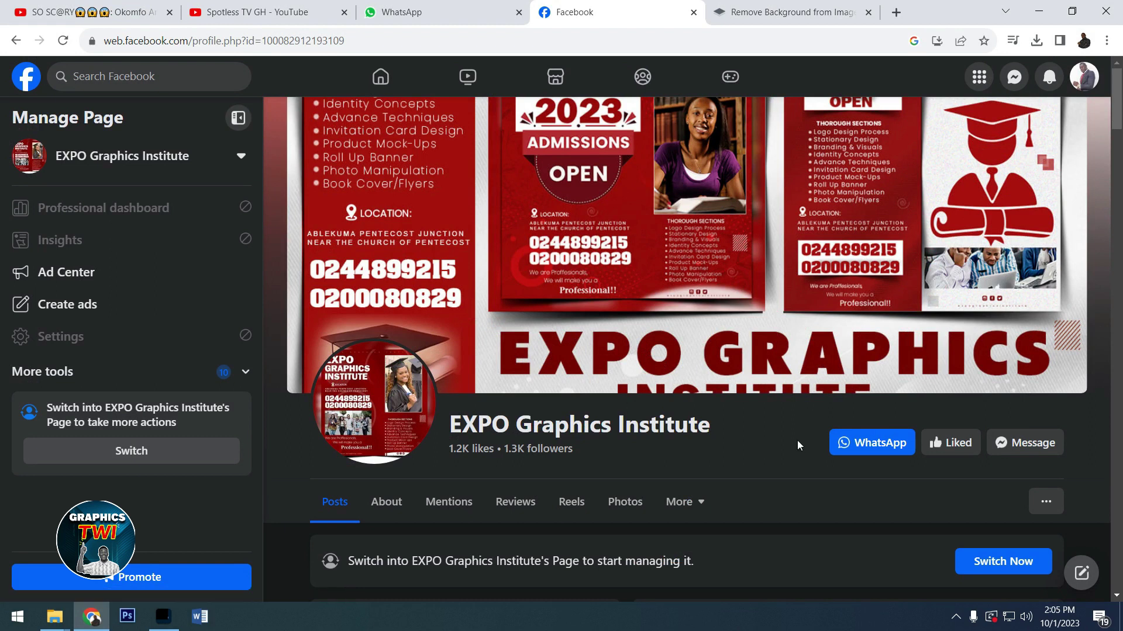
pyautogui.scroll(-2, 772, 455)
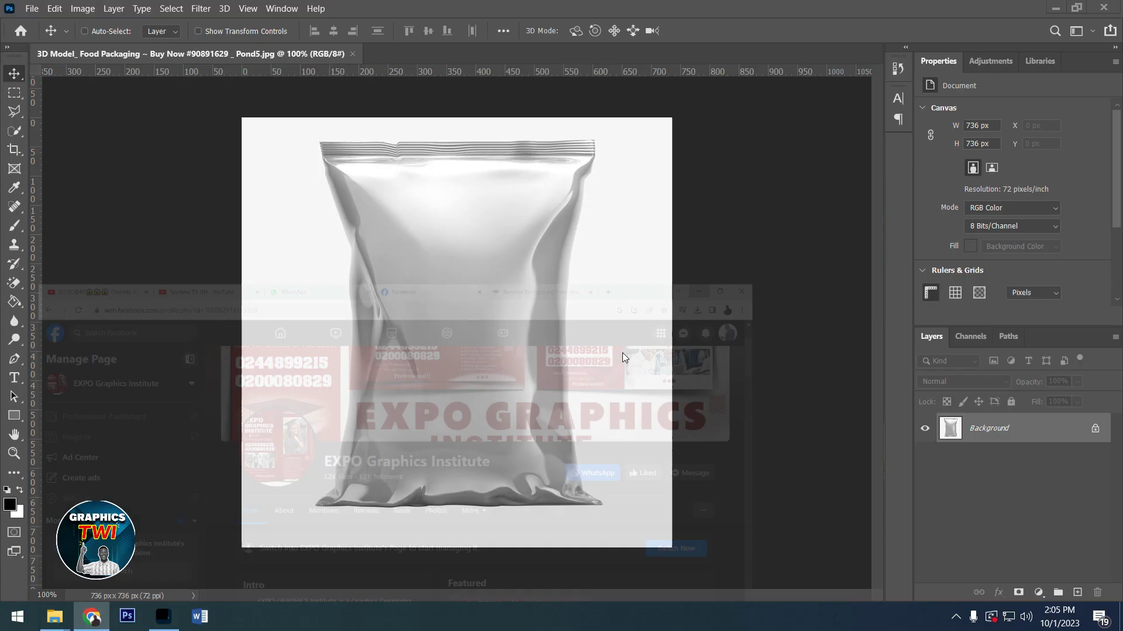
pyautogui.click(1039, 11)
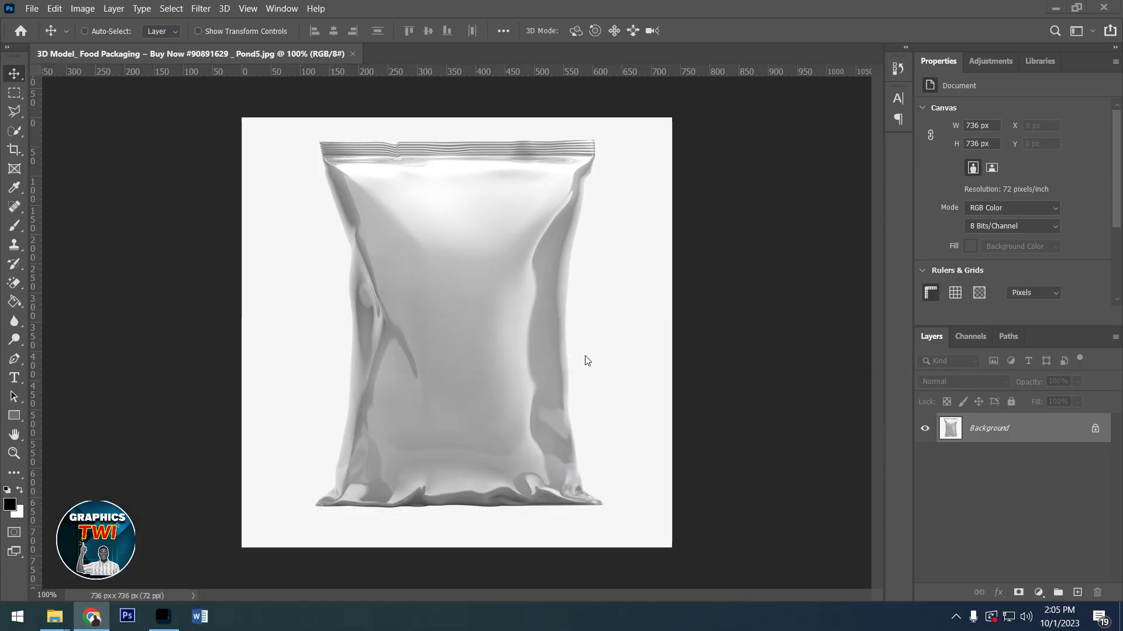
# Unlock the Background layer and erase the white backdrop around the pouch with the Magic Eraser tool.
pyautogui.click(1095, 431)
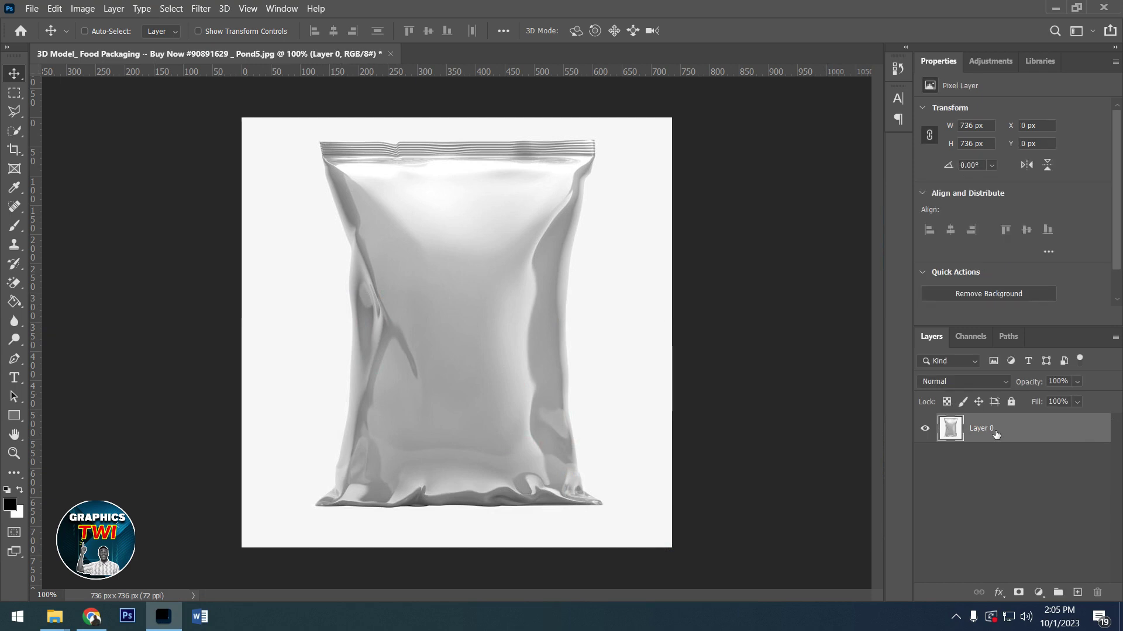
pyautogui.click(16, 285)
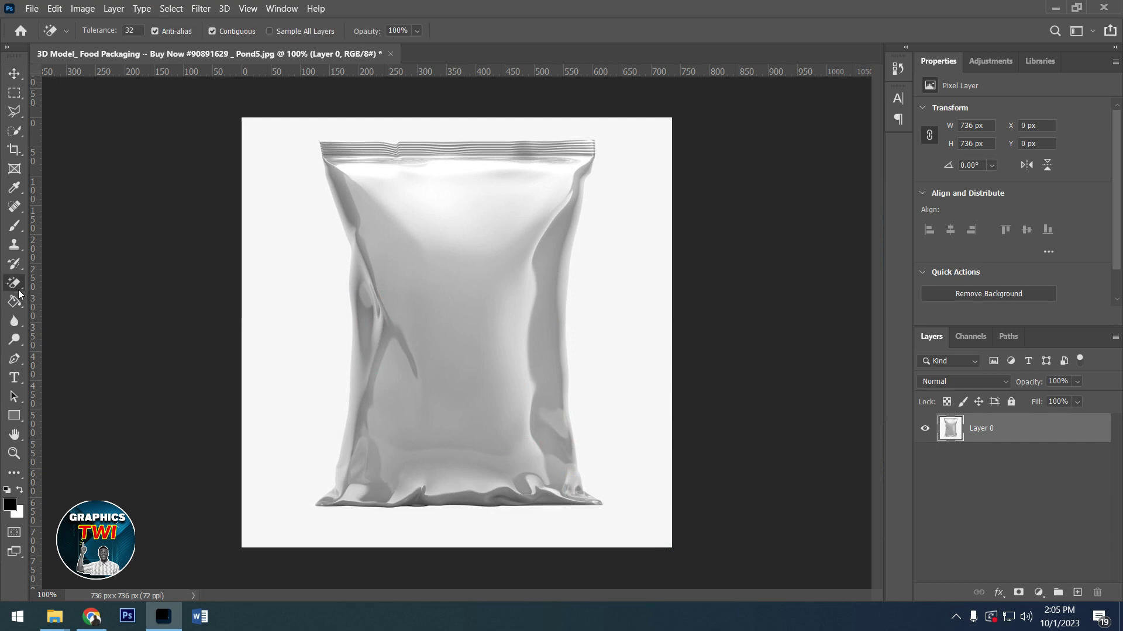
pyautogui.rightClick(19, 291)
pyautogui.click(77, 311)
pyautogui.click(650, 317)
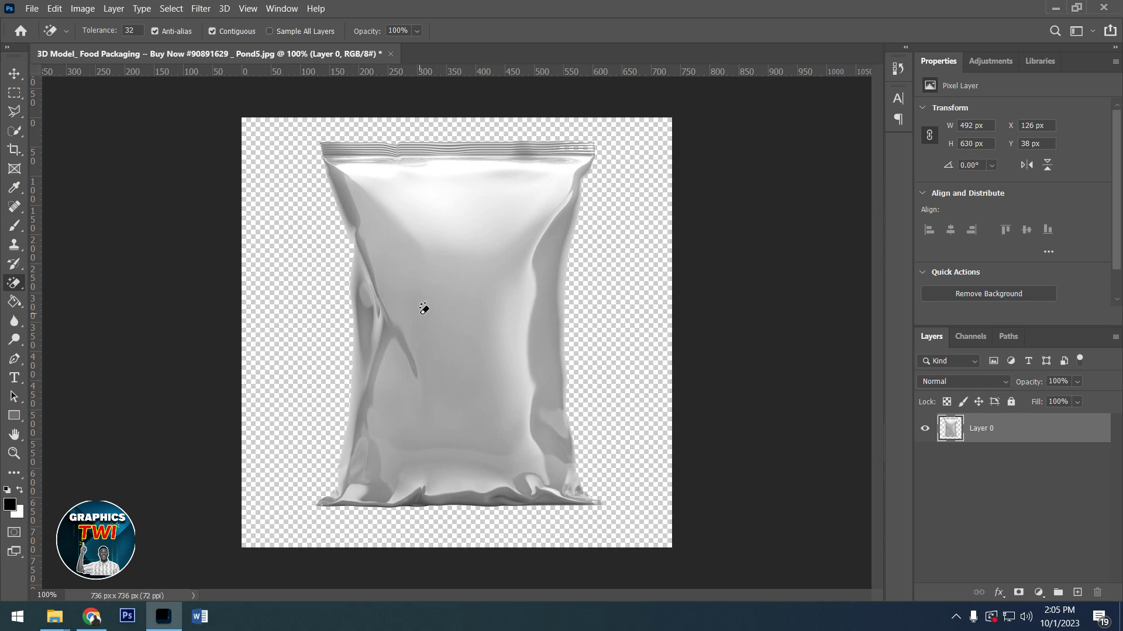
# Duplicate the cut-out pouch layer four times within the same document, keeping the suggested layer names.
pyautogui.rightClick(1070, 434)
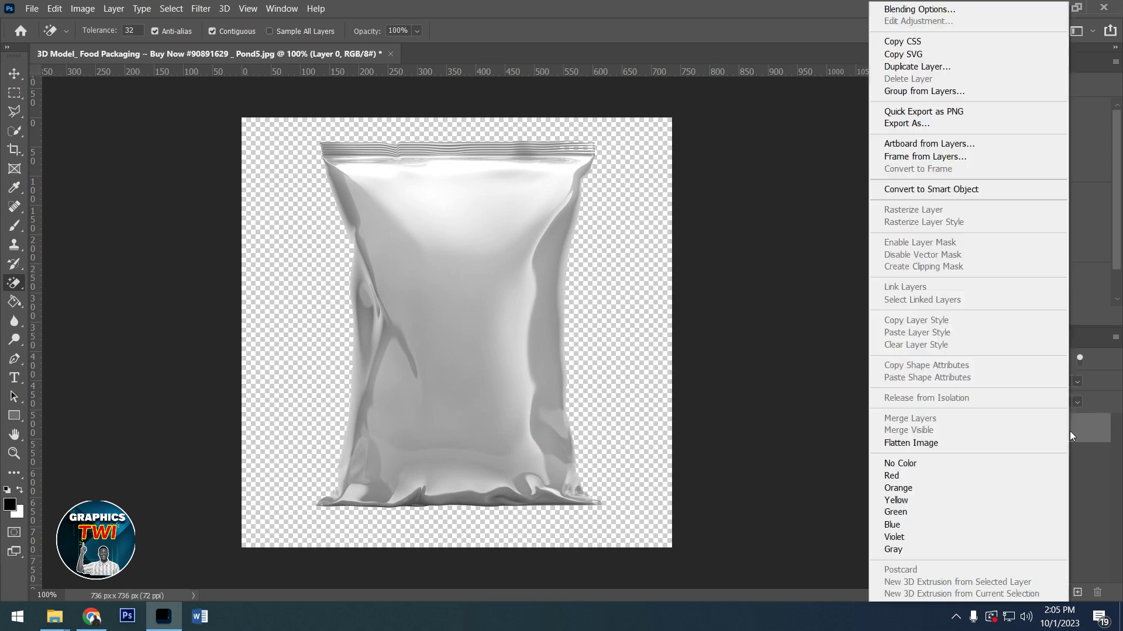
pyautogui.click(894, 67)
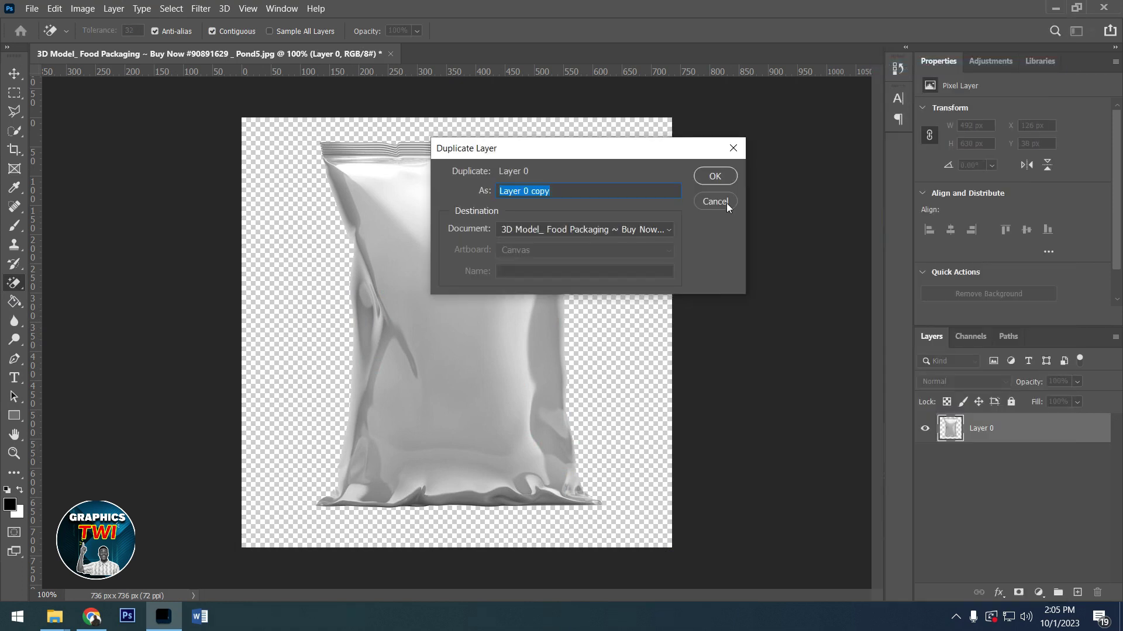
pyautogui.click(714, 176)
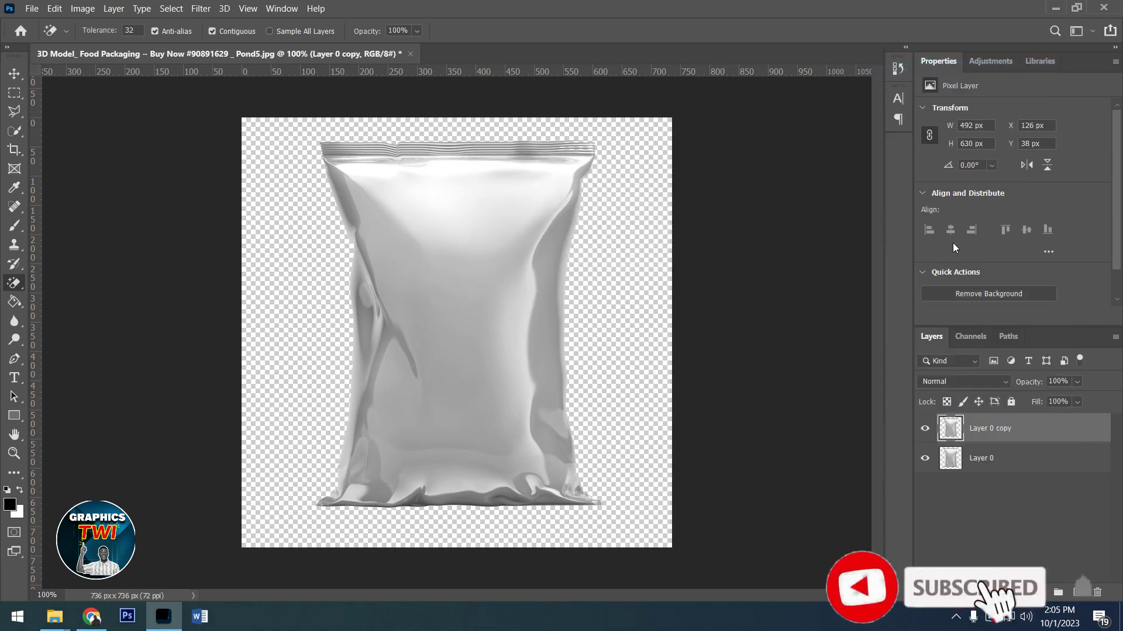
pyautogui.rightClick(1082, 434)
pyautogui.click(892, 66)
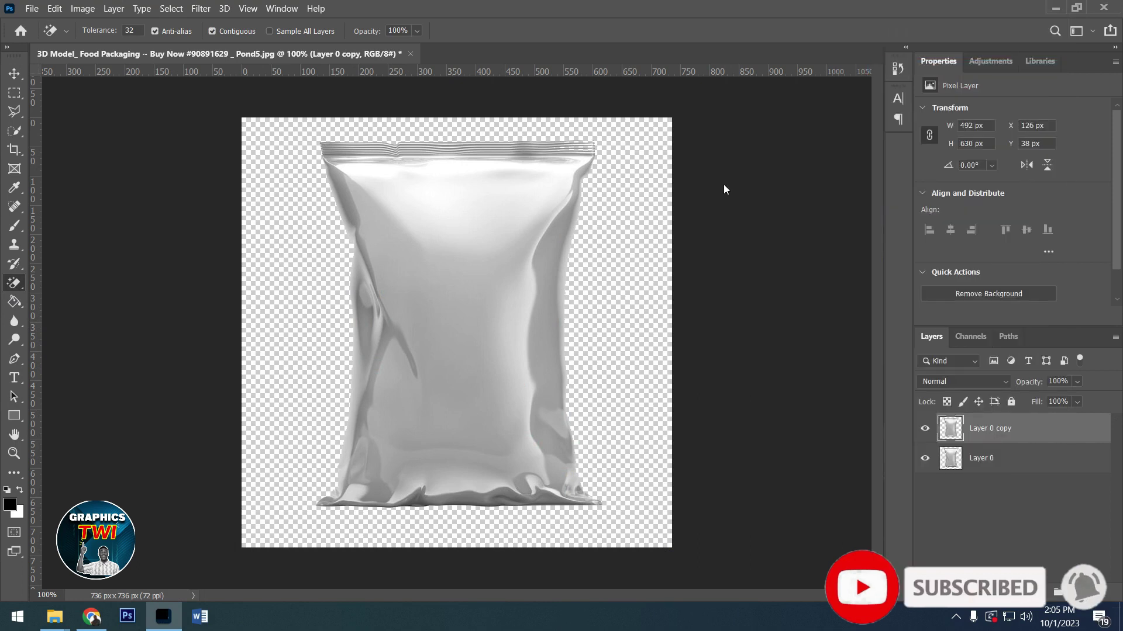
pyautogui.click(716, 175)
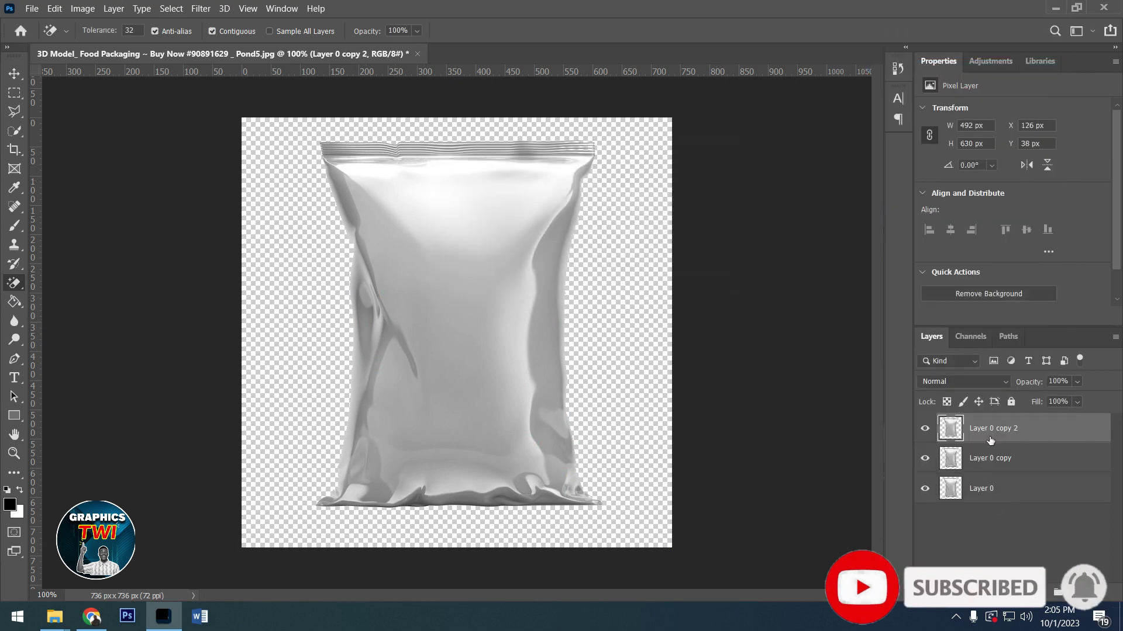
pyautogui.rightClick(1047, 436)
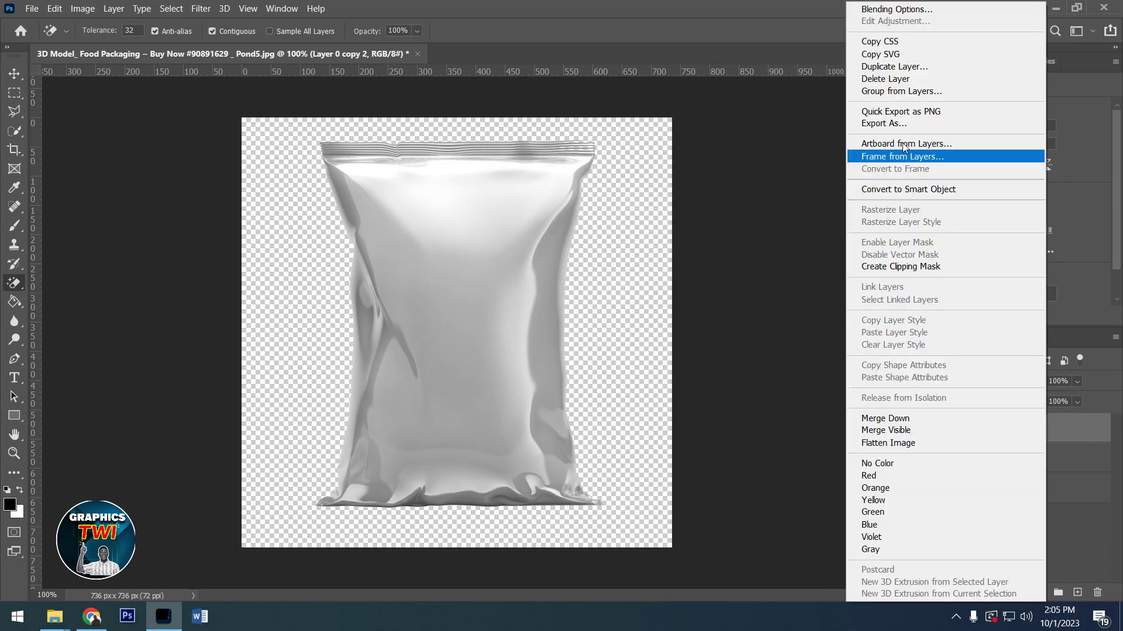
pyautogui.click(741, 150)
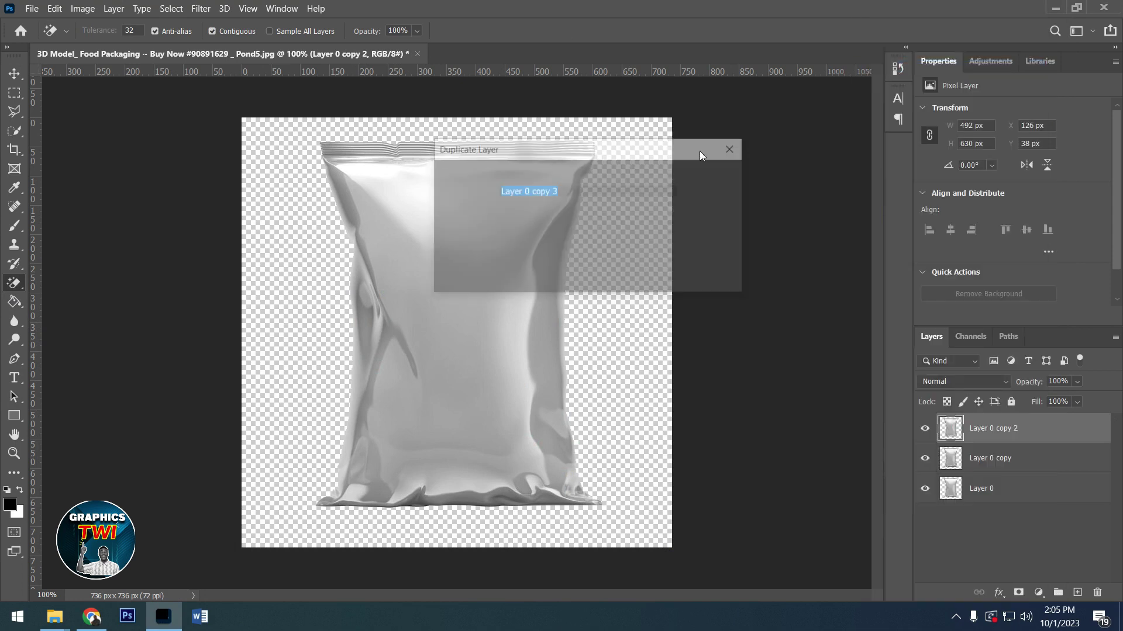
pyautogui.click(710, 176)
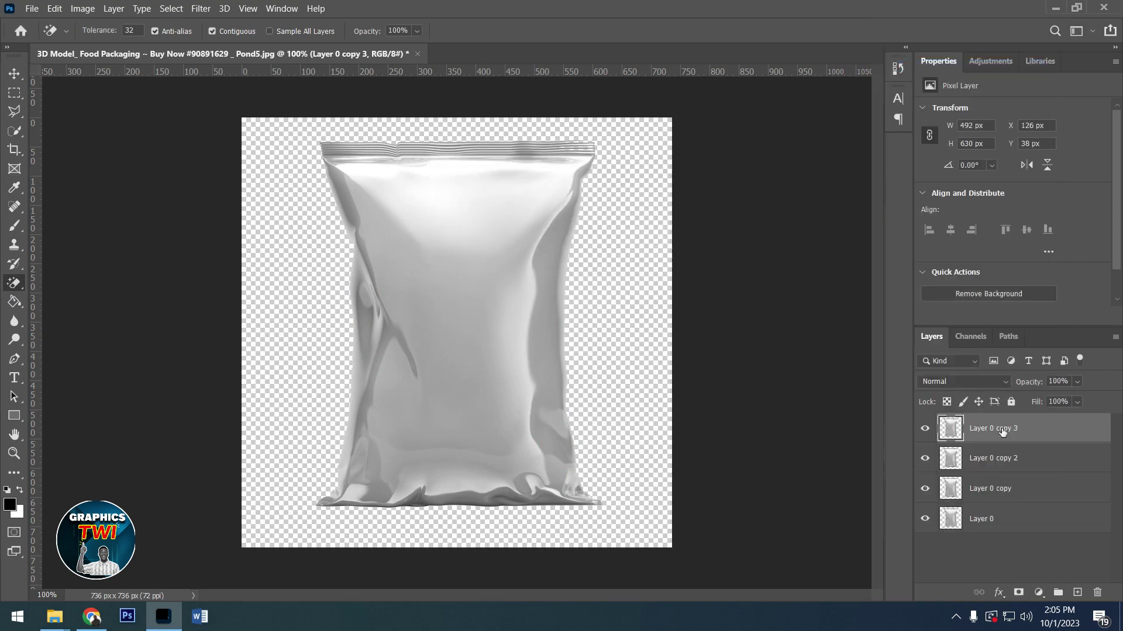
pyautogui.rightClick(1047, 439)
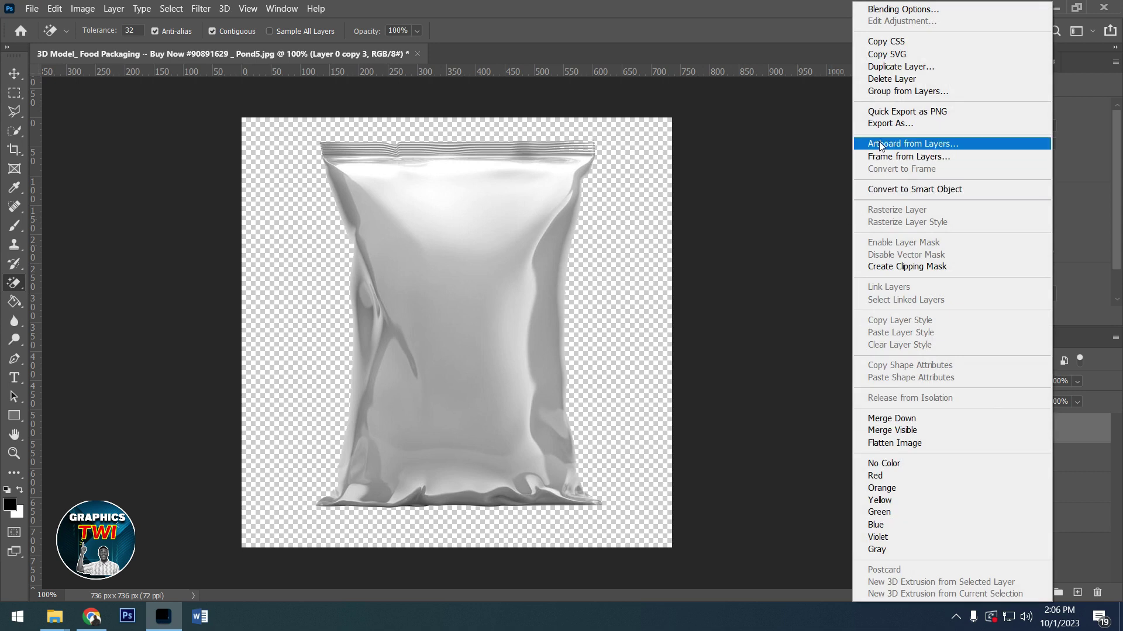
pyautogui.click(889, 66)
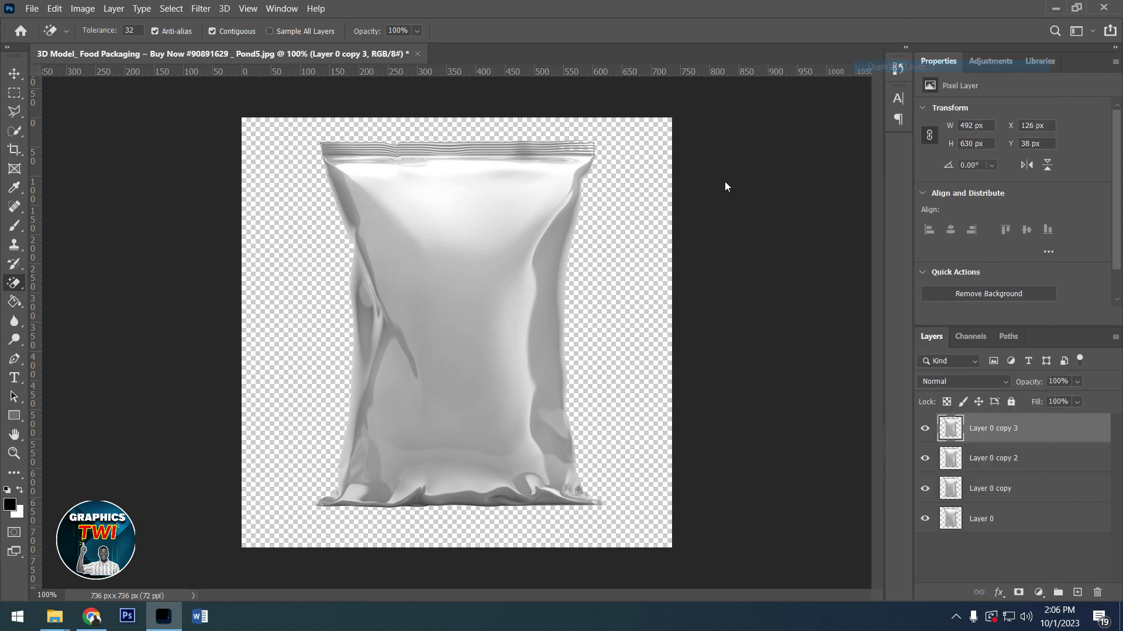
pyautogui.click(714, 176)
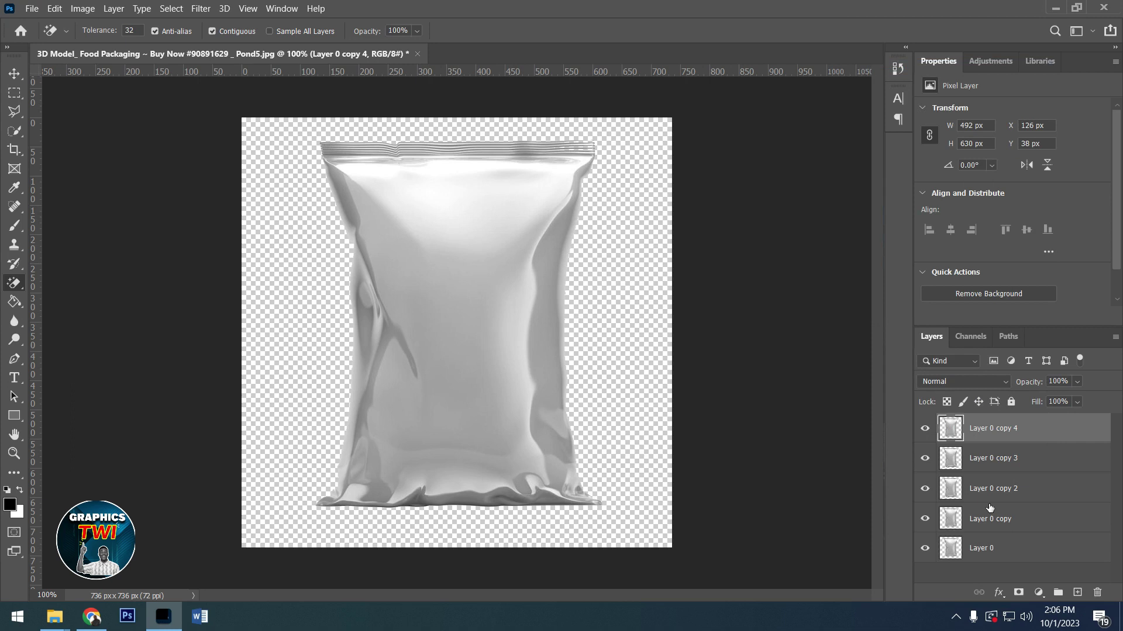
# Hide the three uppermost pouch copies and make Layer 0 copy the active layer.
pyautogui.click(924, 429)
pyautogui.click(924, 459)
pyautogui.click(924, 488)
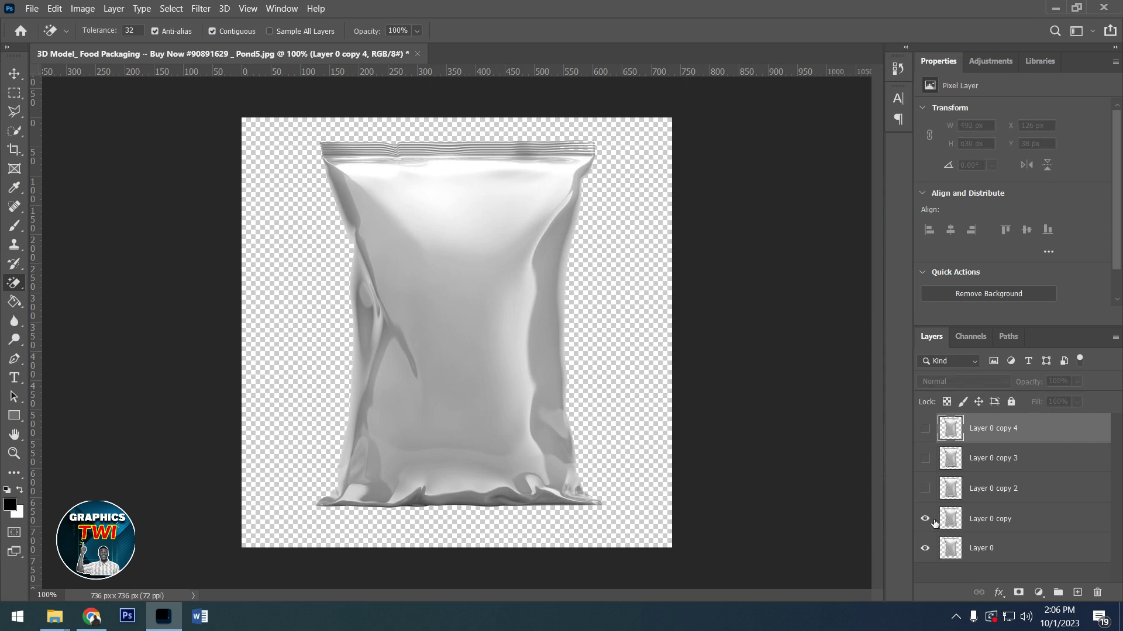
pyautogui.click(974, 523)
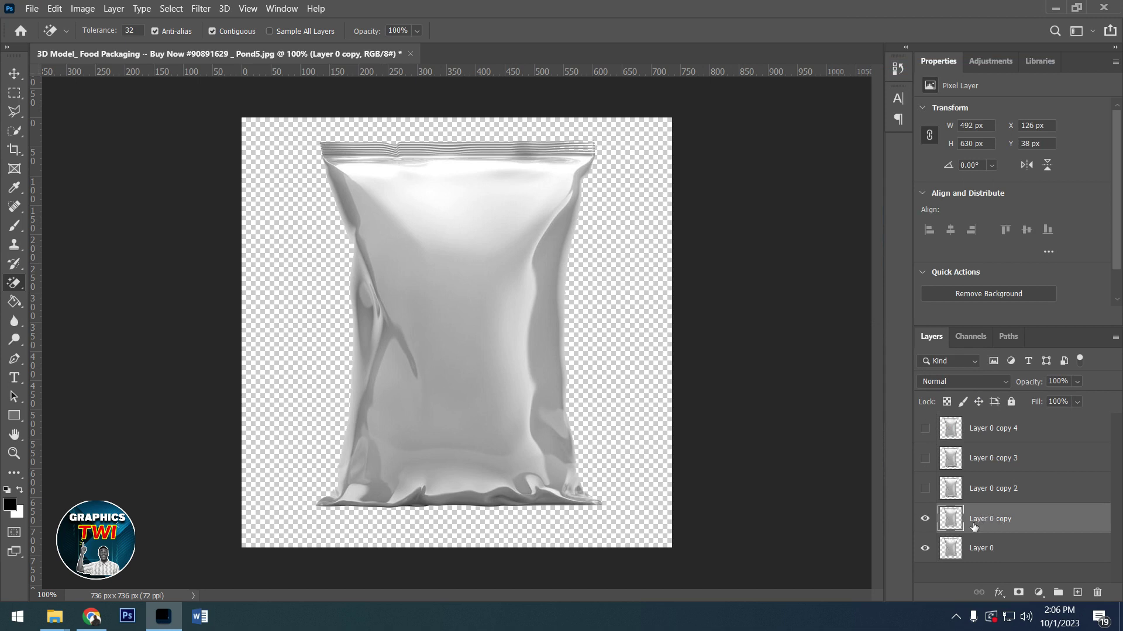
# Place the ARCOR POOSH - NEW BRAND POSITIONING image from the BRANDING folder above Layer 0 copy, shifted up to about Y -45 px.
pyautogui.moveTo(54, 617)
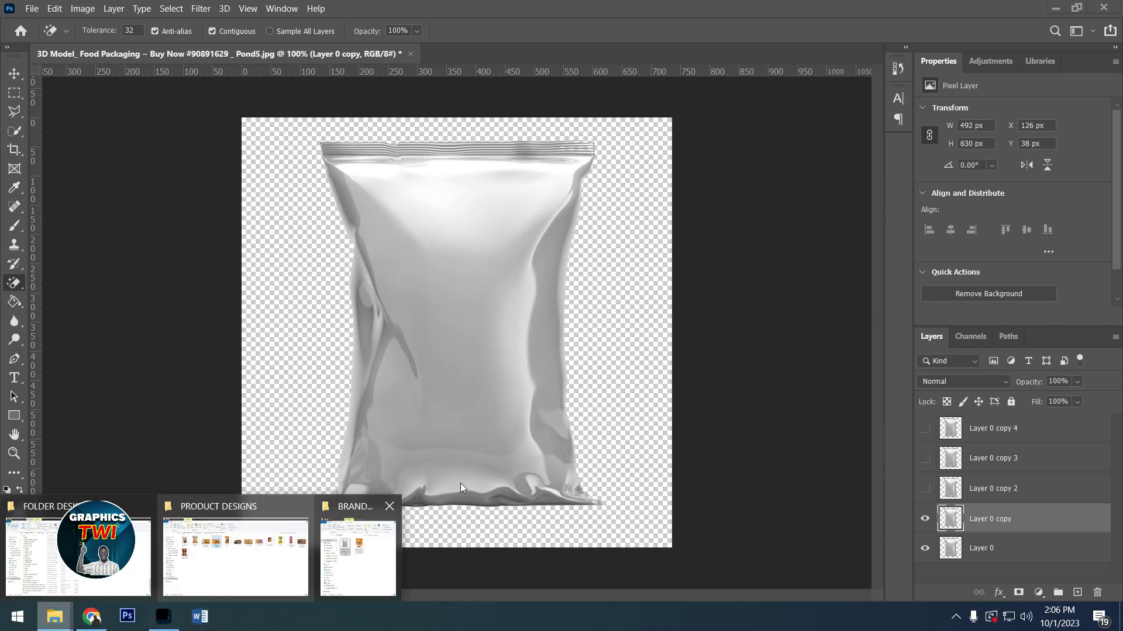
pyautogui.click(376, 550)
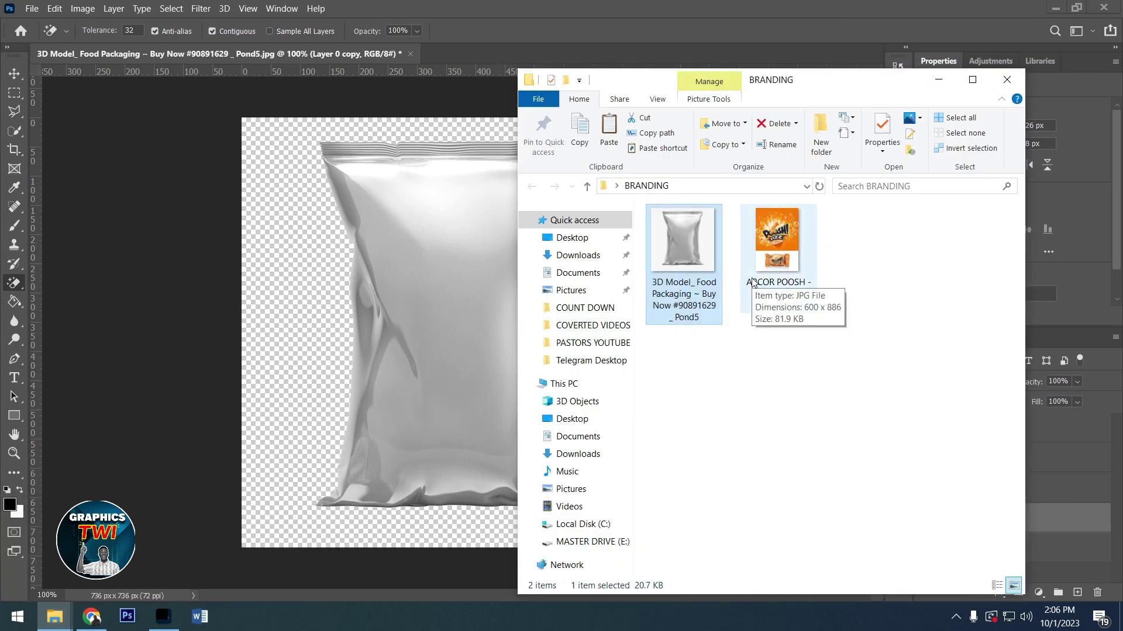
pyautogui.click(778, 234)
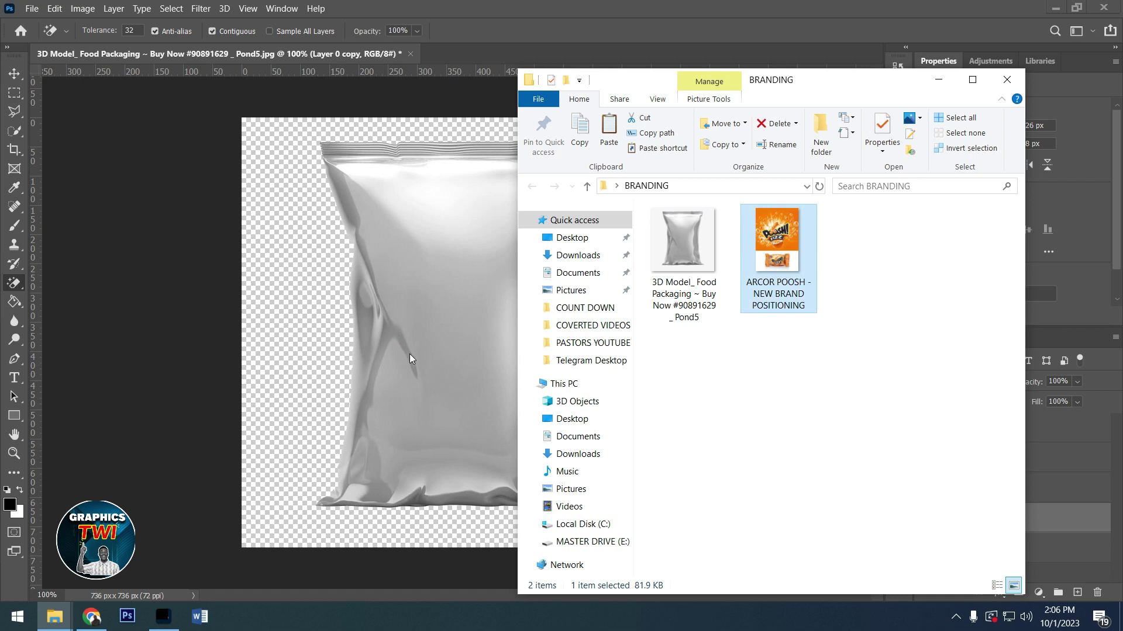
pyautogui.hotkey('alt', 'Tab')
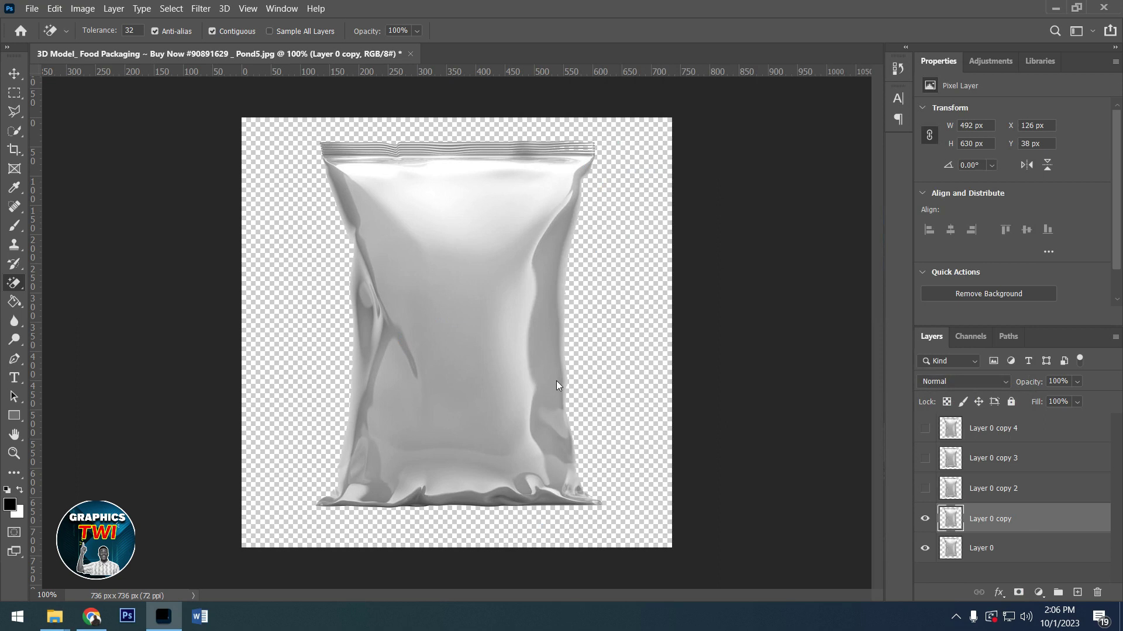
pyautogui.hotkey('ctrl', 'v')
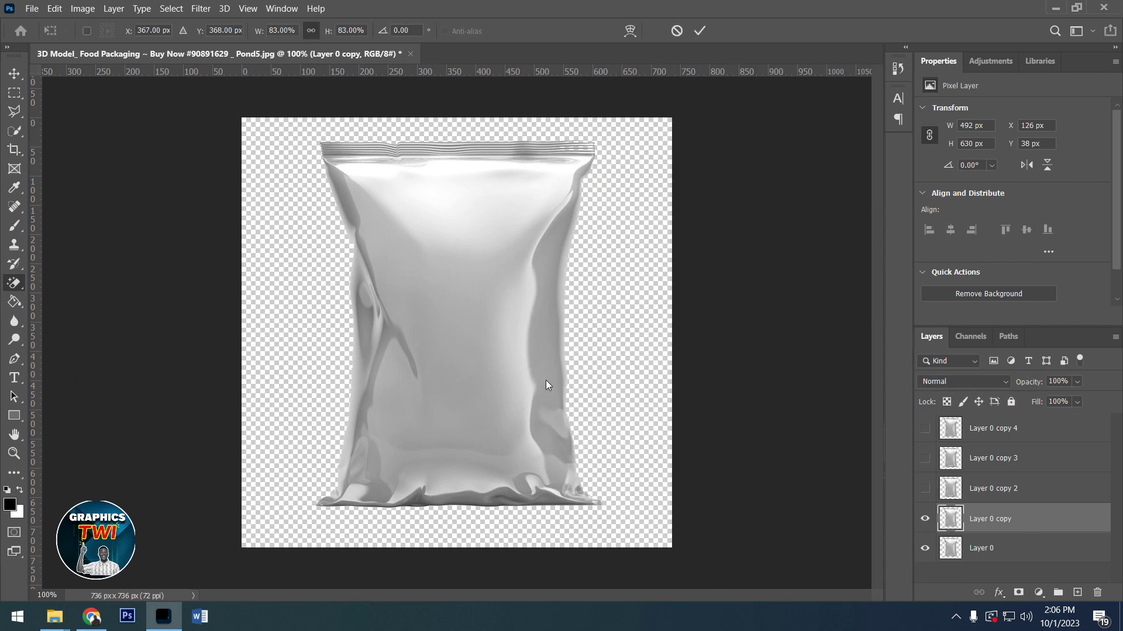
pyautogui.moveTo(511, 187); pyautogui.dragTo(508, 141)
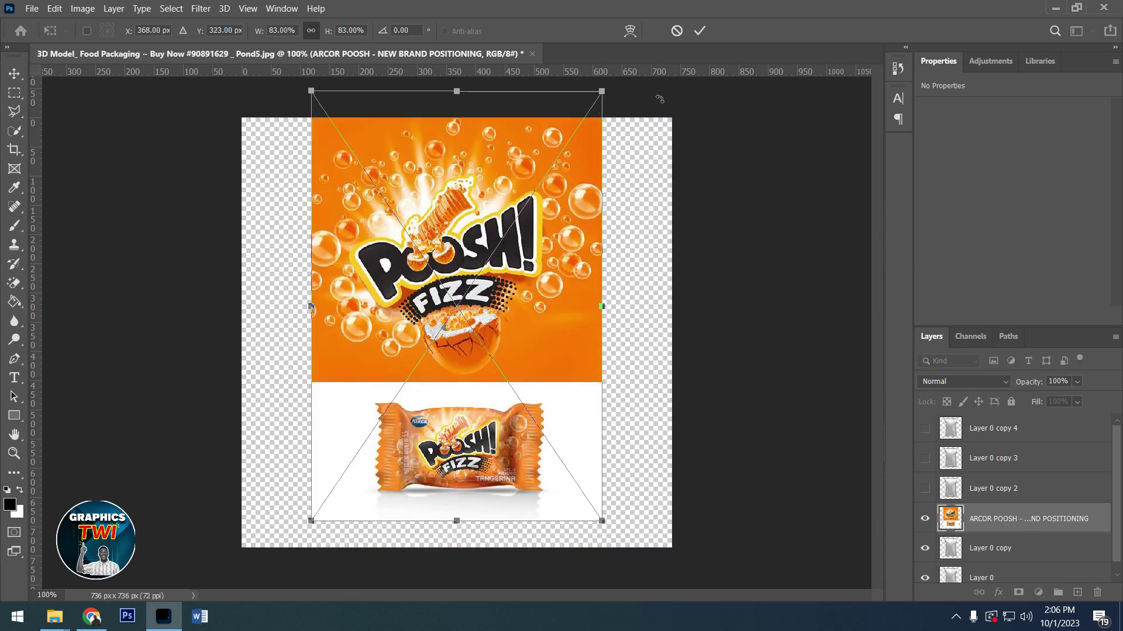
pyautogui.press('Return')
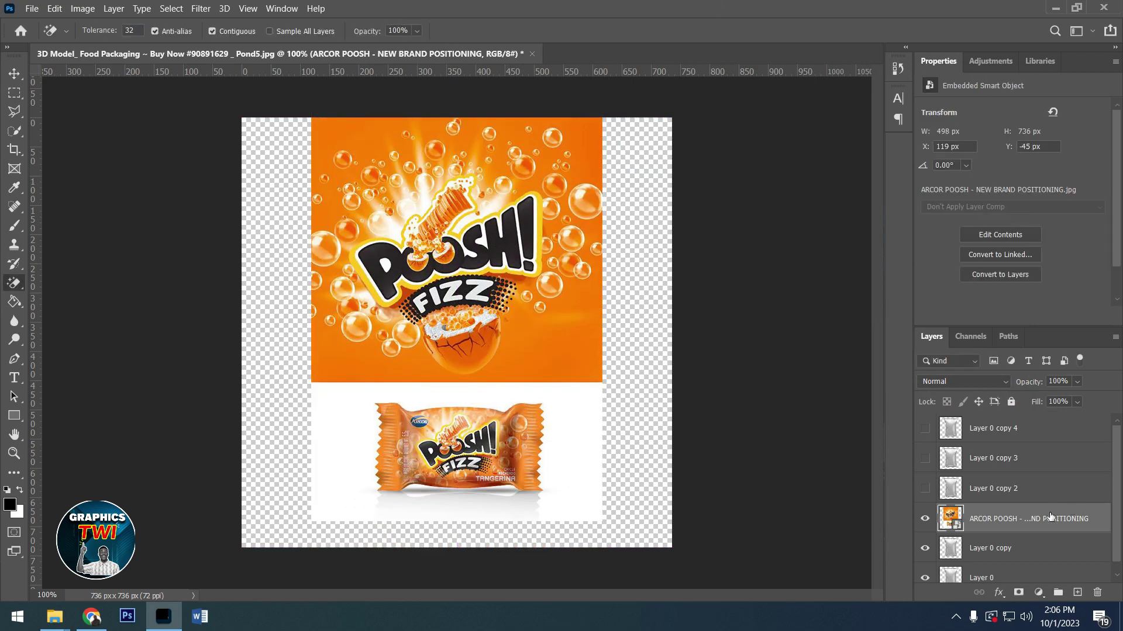
# Rasterize the placed artwork layer and delete its white lower section containing the small candy wrapper, clearing the selection.
pyautogui.rightClick(1048, 514)
pyautogui.click(898, 273)
pyautogui.click(15, 94)
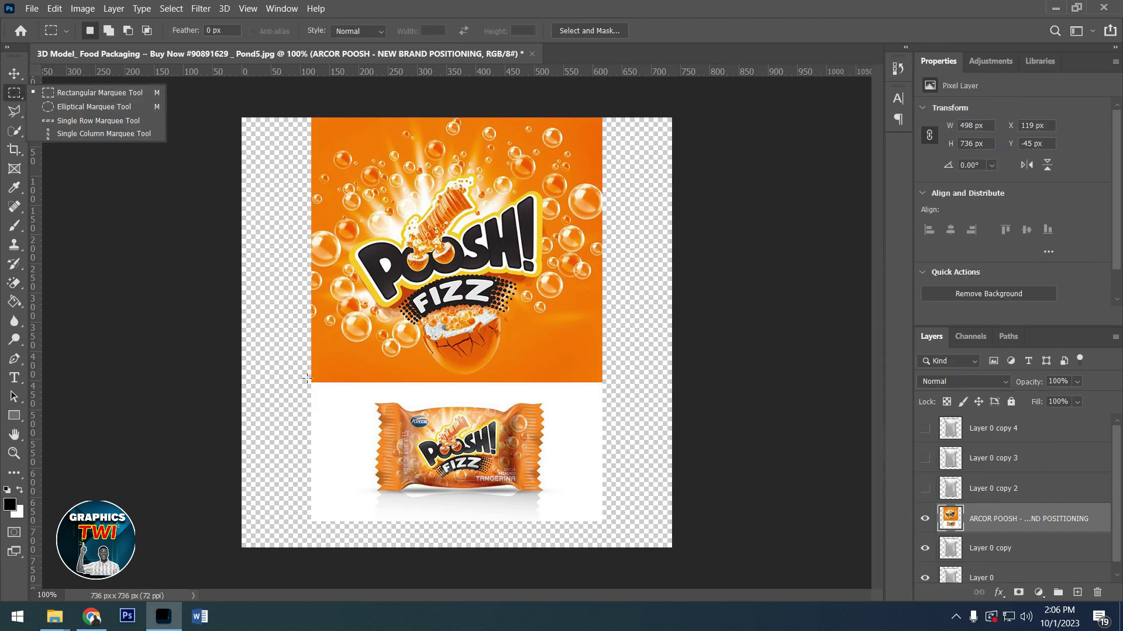
pyautogui.moveTo(307, 381); pyautogui.dragTo(628, 532)
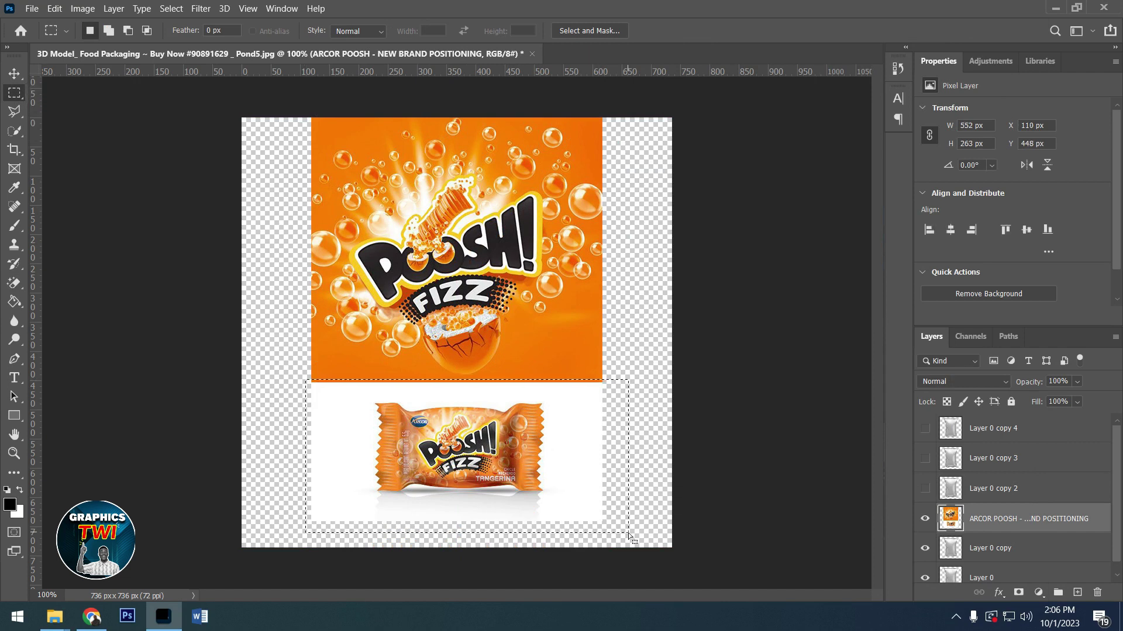
pyautogui.press('Delete')
pyautogui.hotkey('ctrl', 'd')
# Move the orange artwork down over the middle of the pouch and clip it to Layer 0 copy with a clipping mask.
pyautogui.press('v')
pyautogui.moveTo(518, 229); pyautogui.dragTo(509, 317)
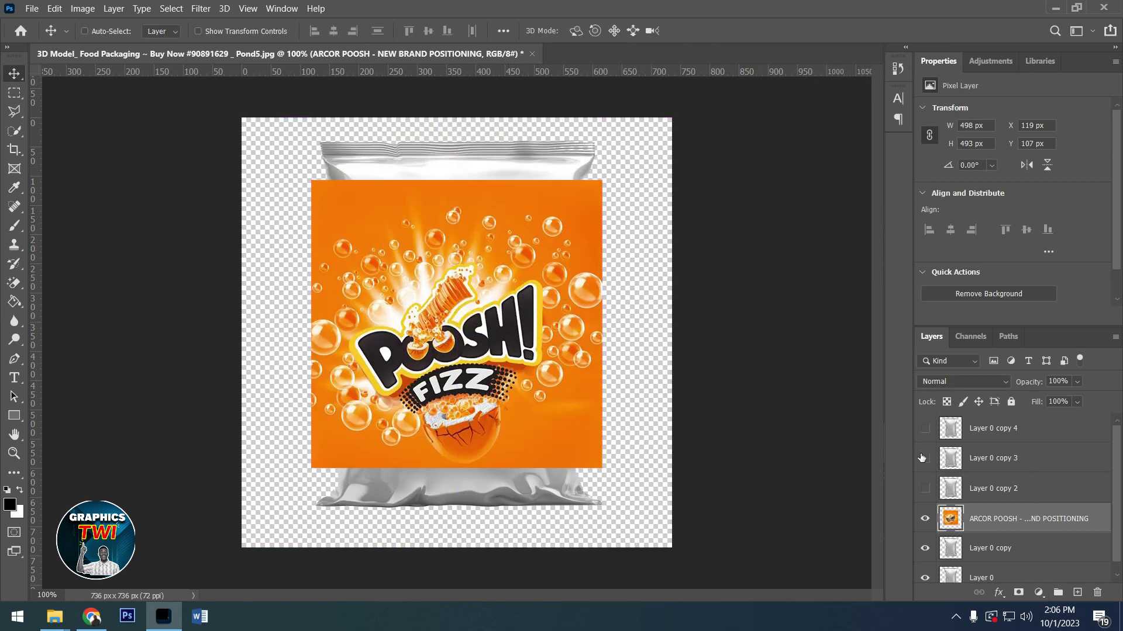
pyautogui.rightClick(1038, 513)
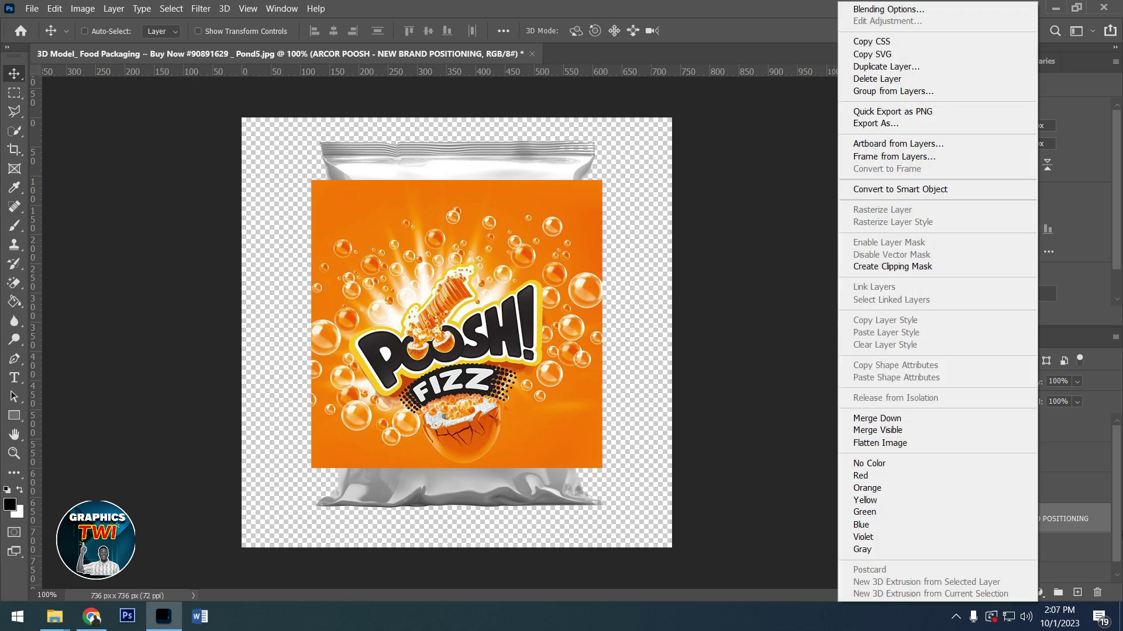
pyautogui.click(1100, 530)
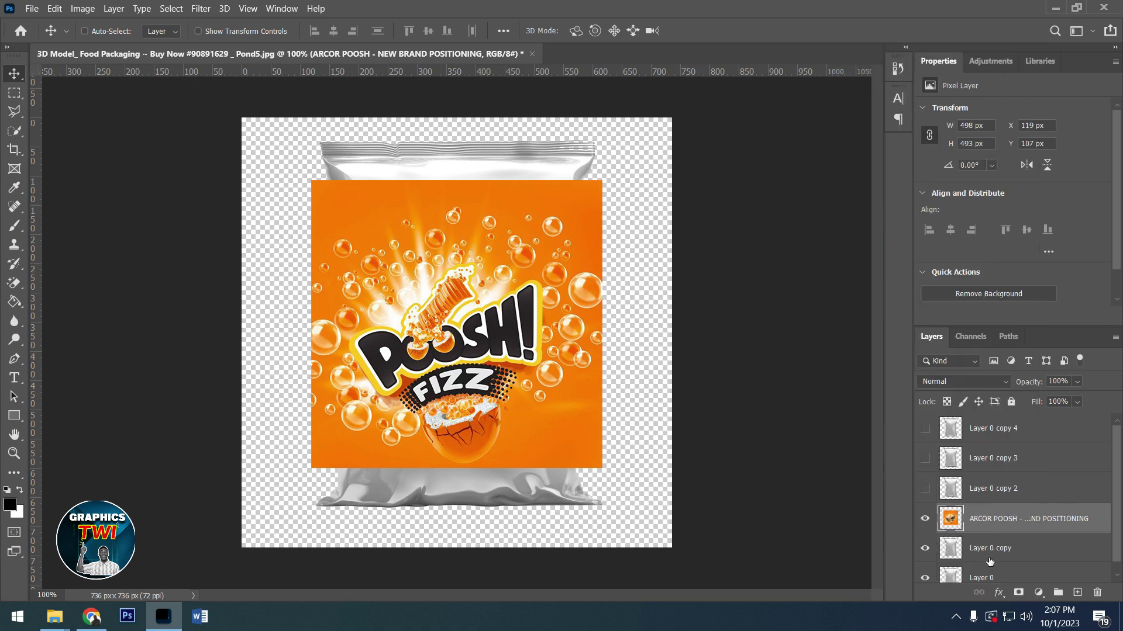
pyautogui.rightClick(1107, 519)
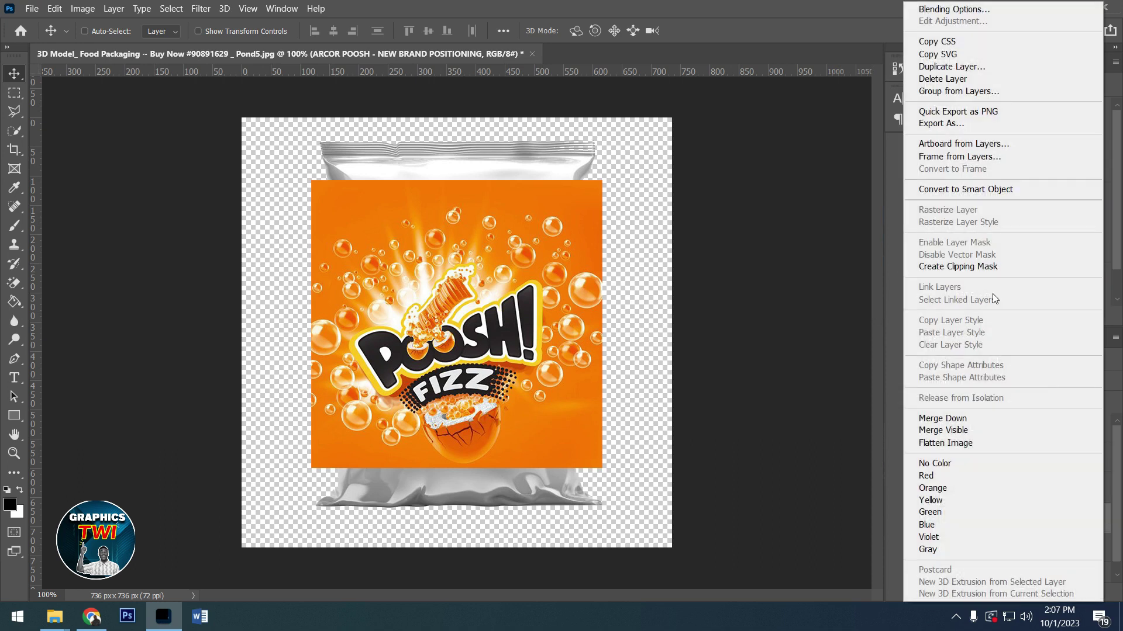
pyautogui.click(954, 266)
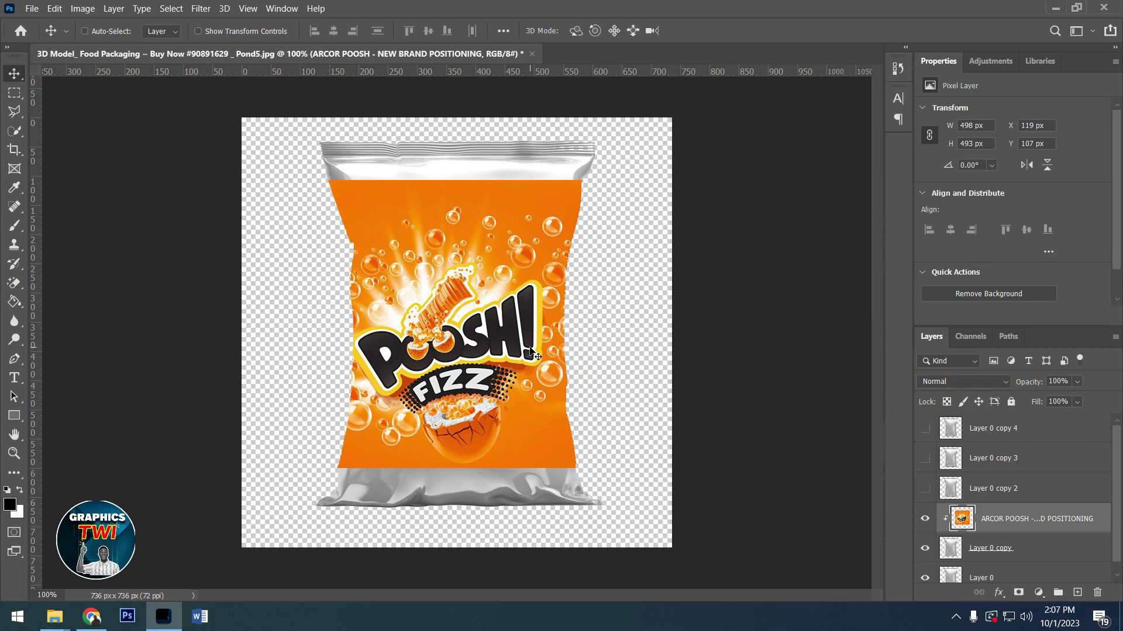
# Enlarge the clipped artwork to about 654 × 649 px to cover the pouch and set its blend mode to Linear Burn.
pyautogui.press('ctrl')
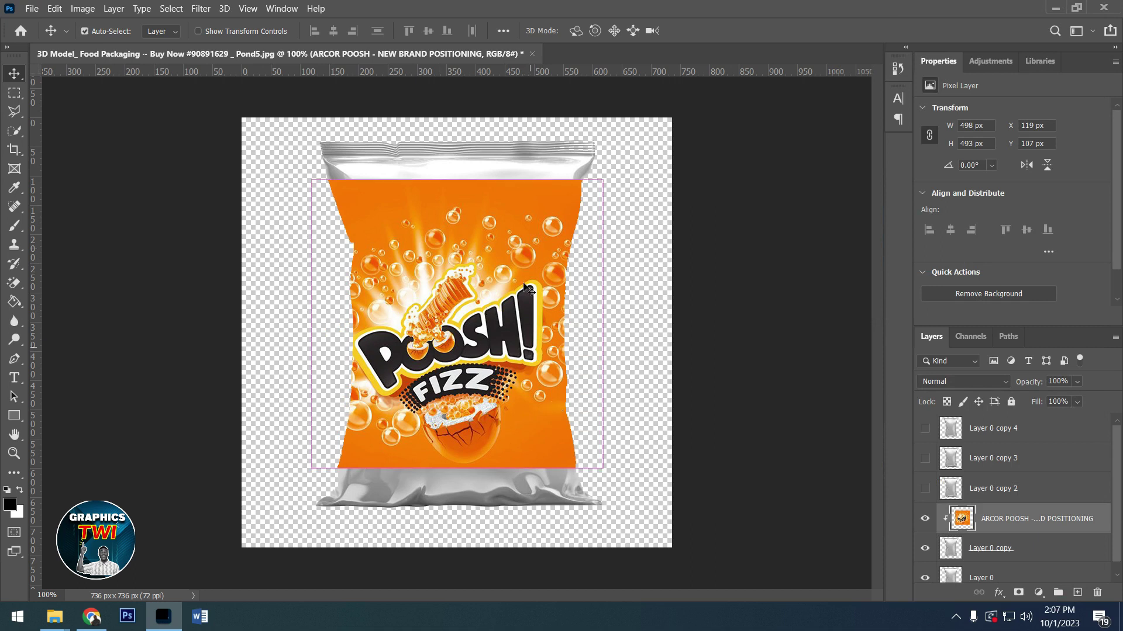
pyautogui.hotkey('ctrl', 't')
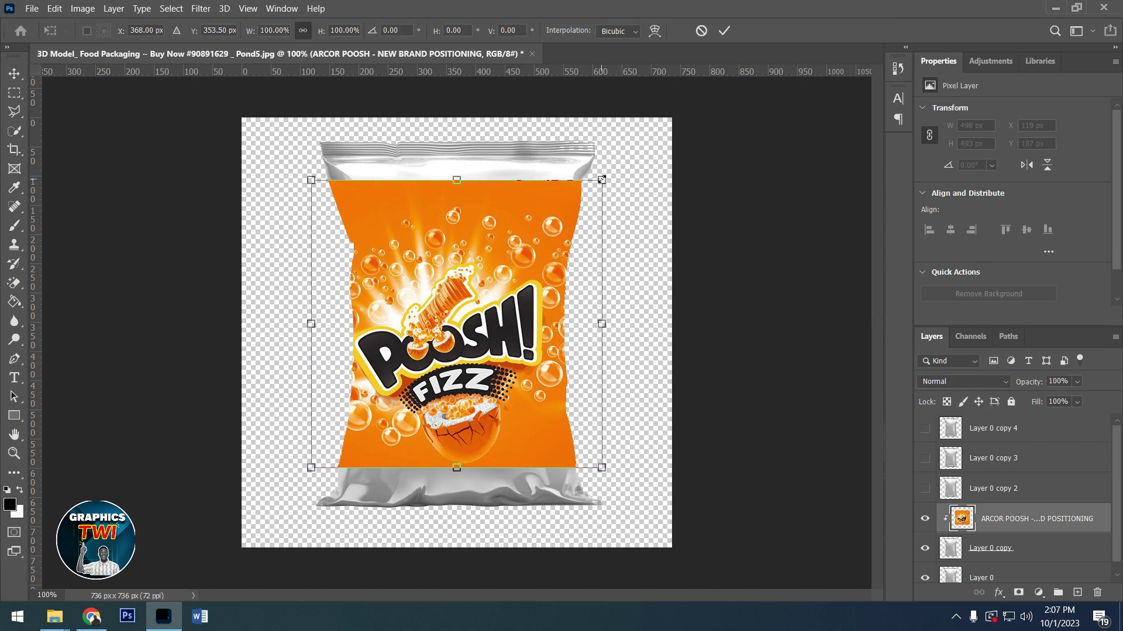
pyautogui.moveTo(602, 180); pyautogui.dragTo(644, 130)
pyautogui.click(724, 30)
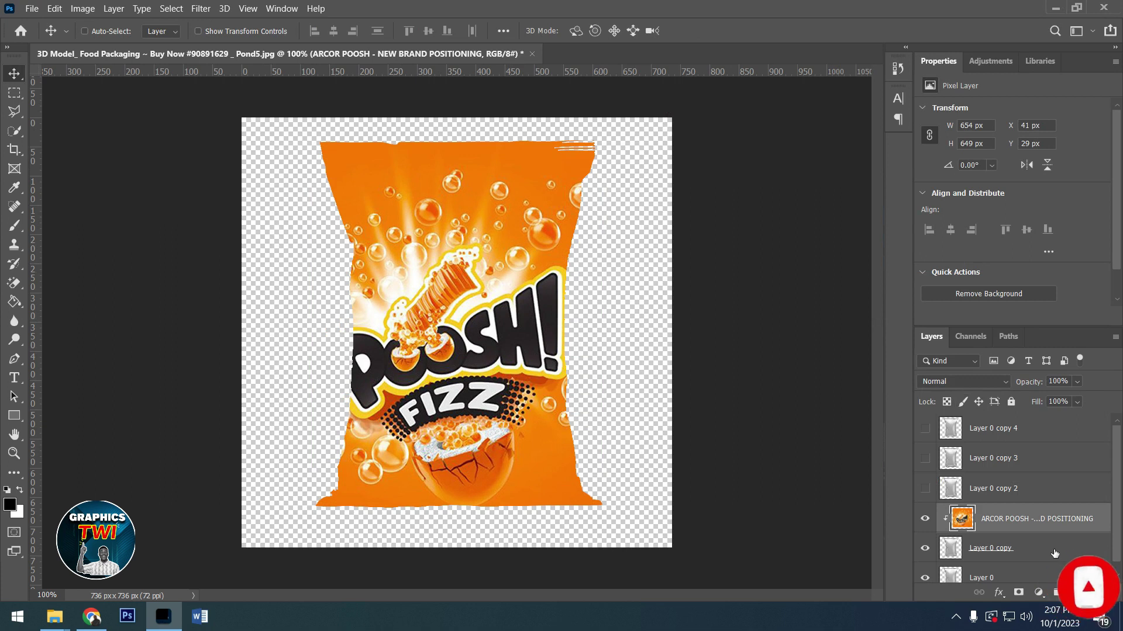
pyautogui.click(968, 381)
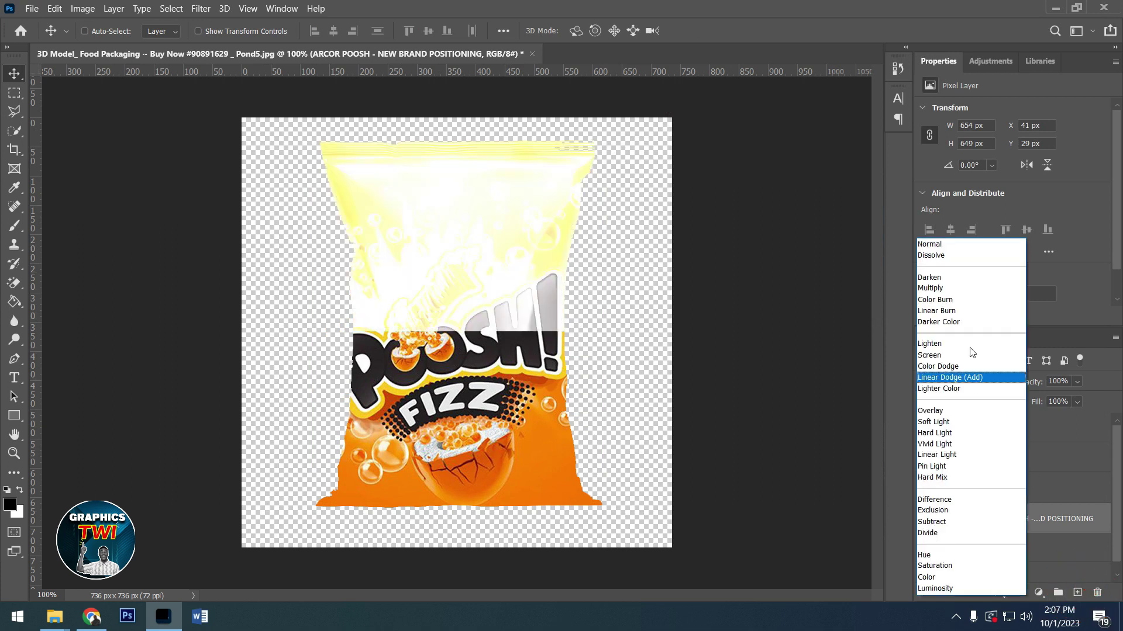
pyautogui.click(949, 319)
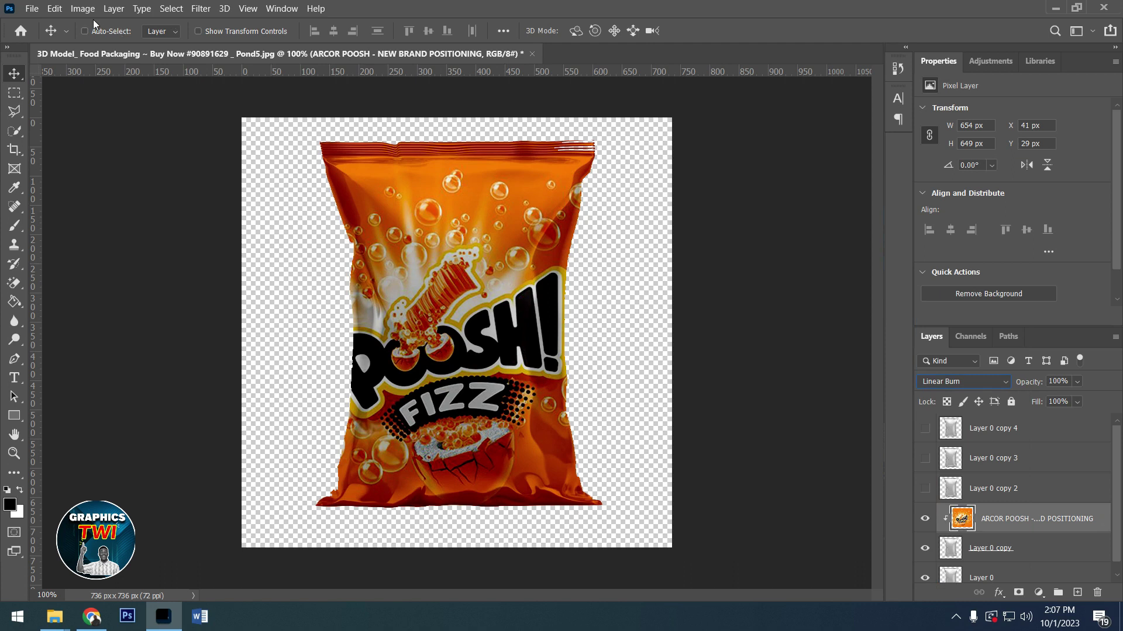
# Lighten the artwork layer with a Levels adjustment, raising the black output level to 93.
pyautogui.click(81, 9)
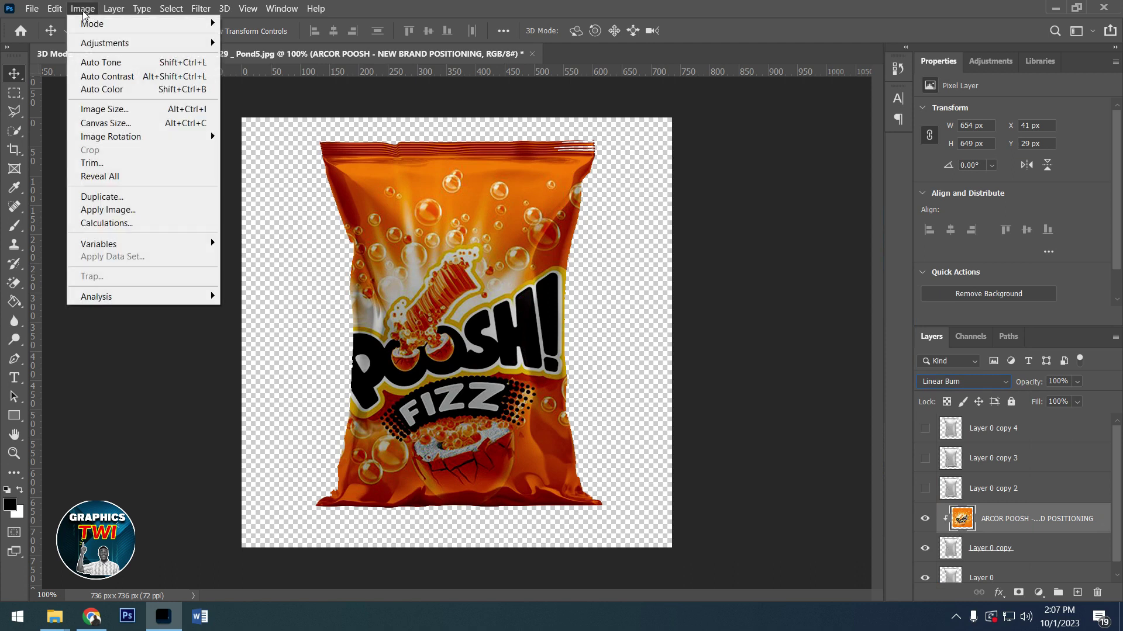
pyautogui.moveTo(102, 43)
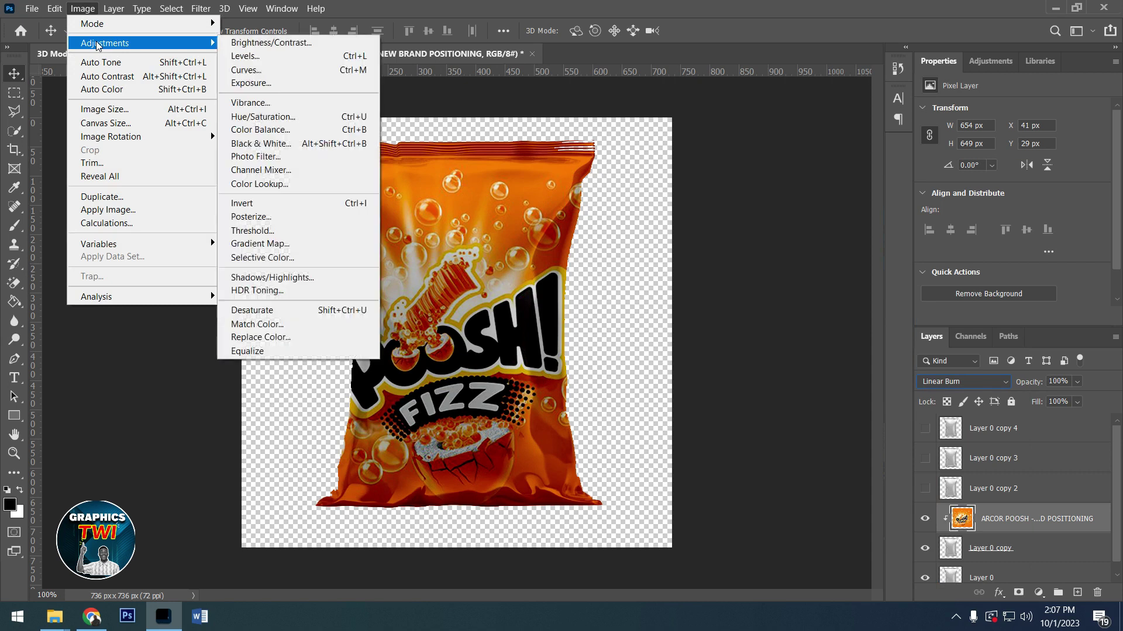
pyautogui.click(260, 59)
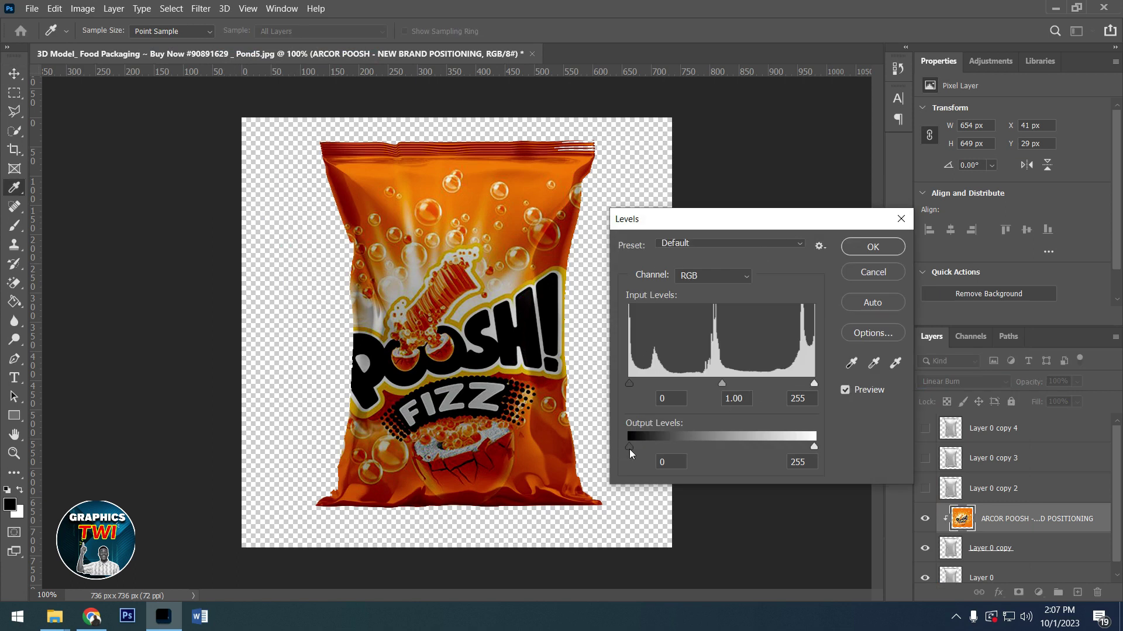
pyautogui.moveTo(630, 447); pyautogui.dragTo(696, 449)
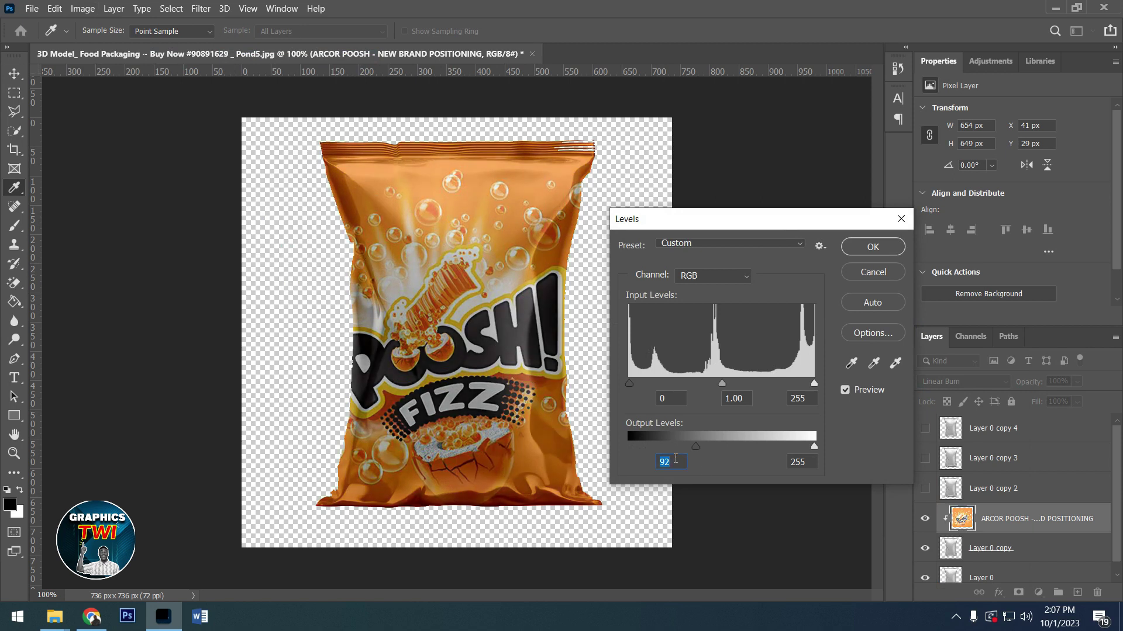
pyautogui.moveTo(696, 449); pyautogui.dragTo(692, 449)
pyautogui.write('0')
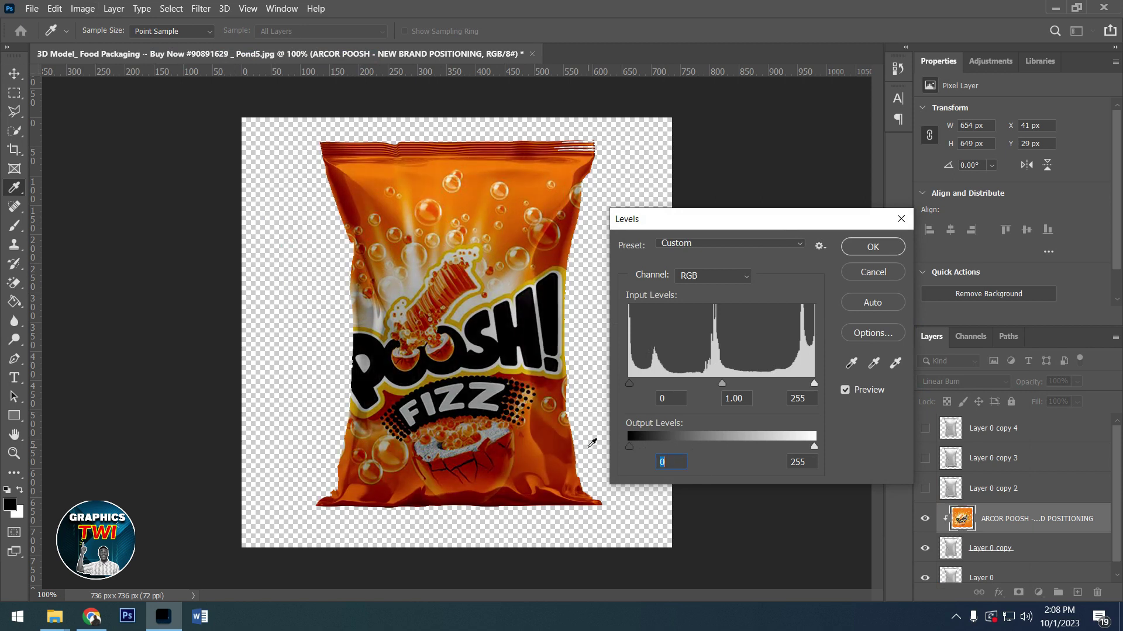
pyautogui.moveTo(631, 447); pyautogui.dragTo(702, 447)
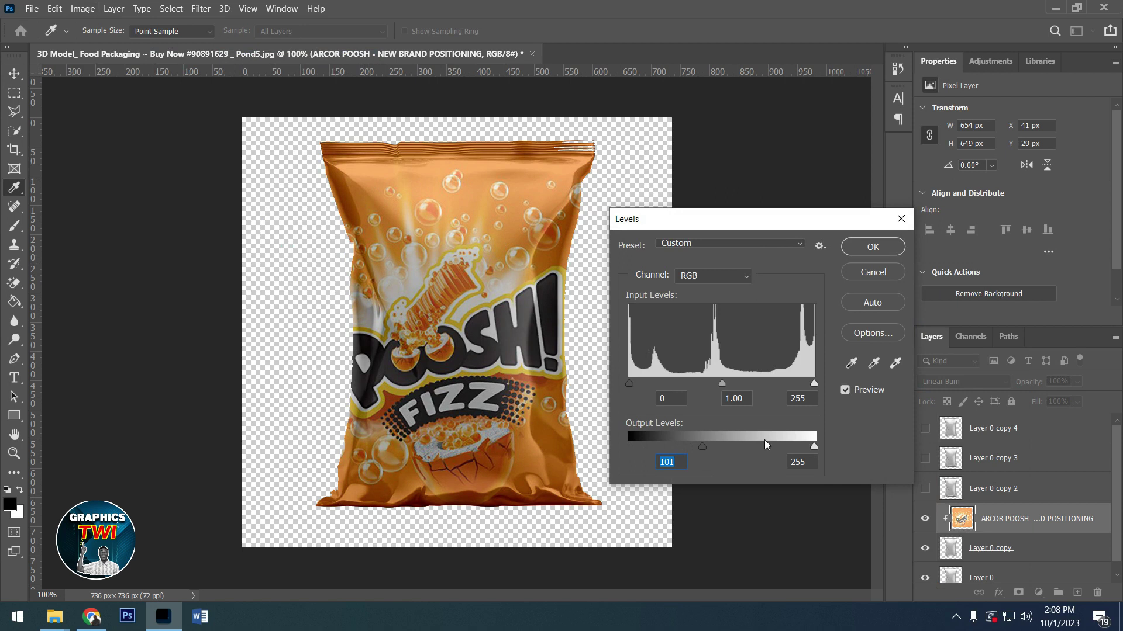
pyautogui.moveTo(702, 448)
pyautogui.mouseDown()
pyautogui.moveTo(777, 450)
pyautogui.moveTo(697, 442)
pyautogui.mouseUp()
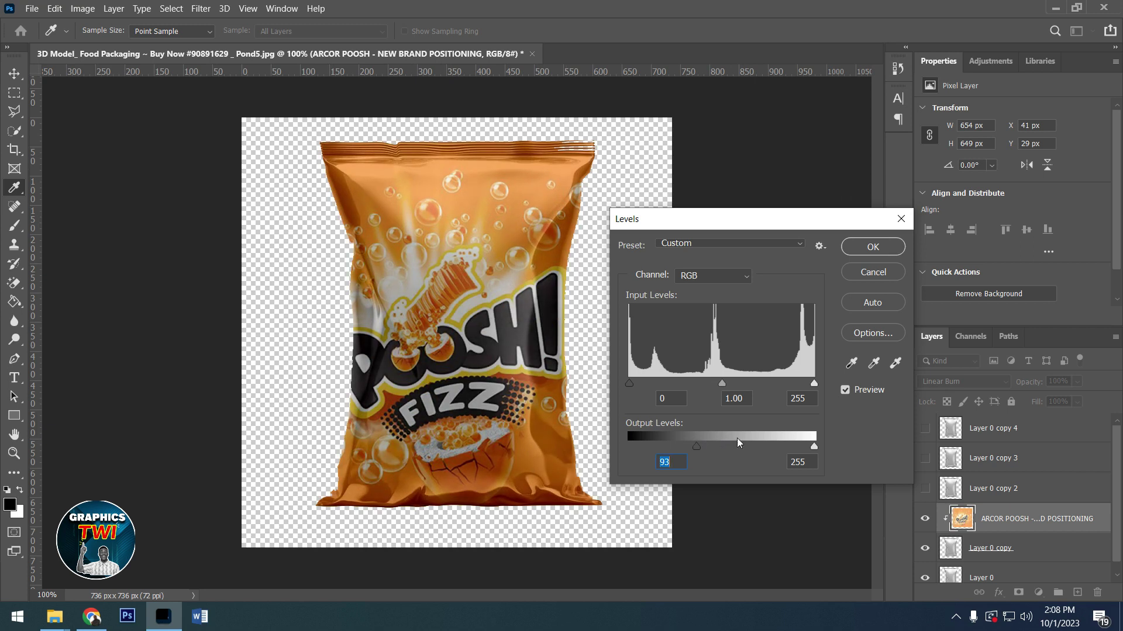
pyautogui.click(871, 246)
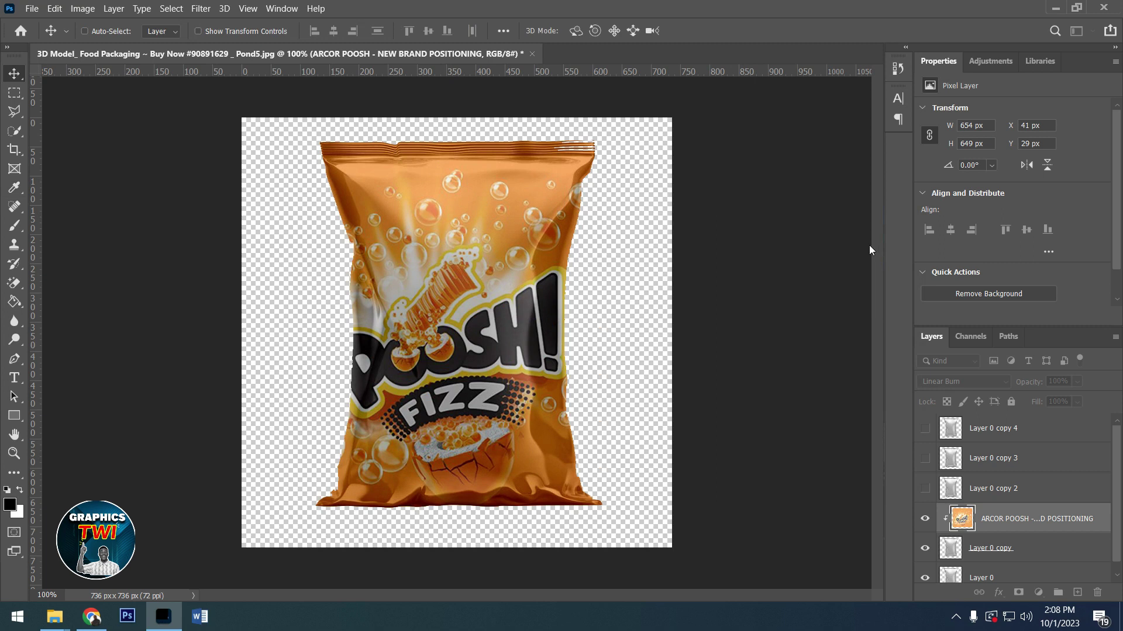
# Make Layer 0 copy 2 the active layer and turn on its visibility.
pyautogui.click(1016, 489)
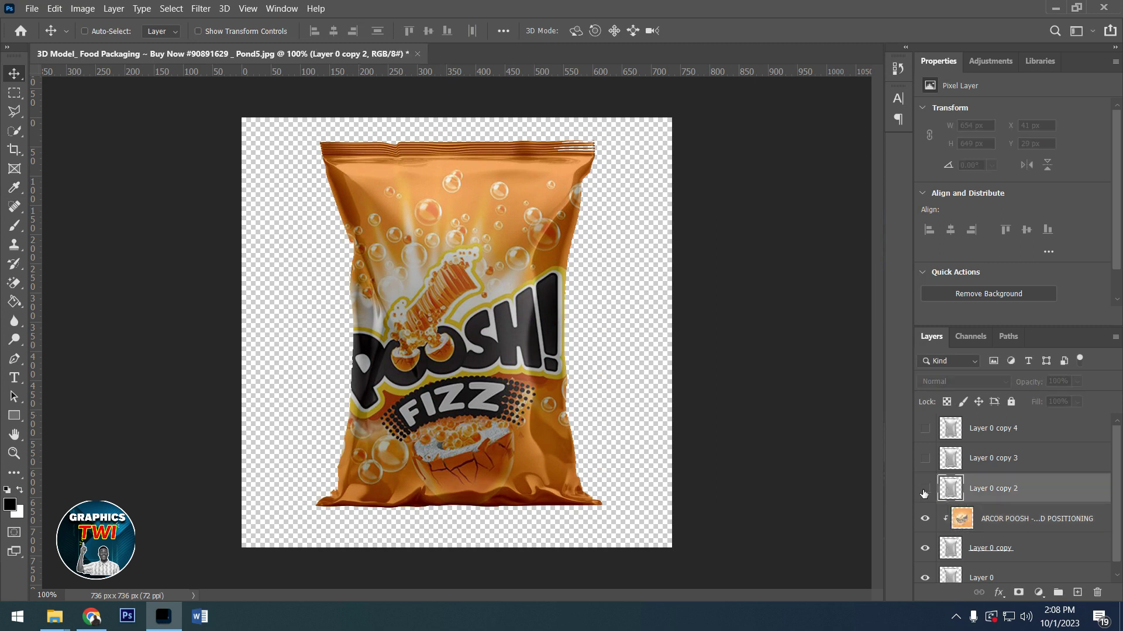
pyautogui.click(924, 490)
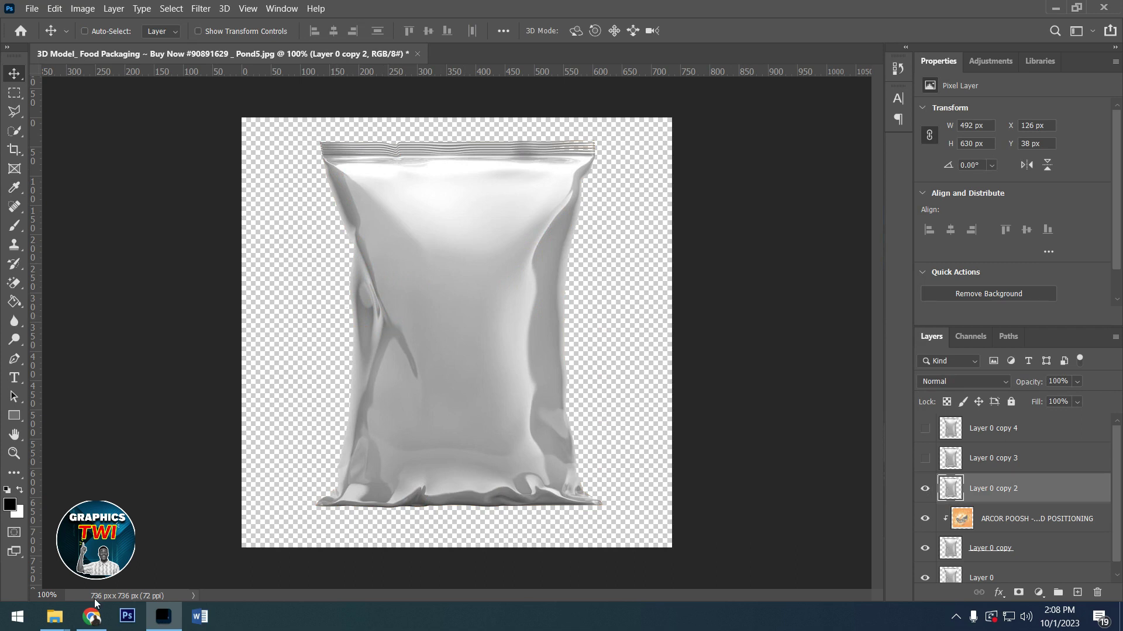
# Switch to Chrome and examine the intro, photos and recent posts on the EXPO Graphics Institute Facebook page.
pyautogui.click(104, 617)
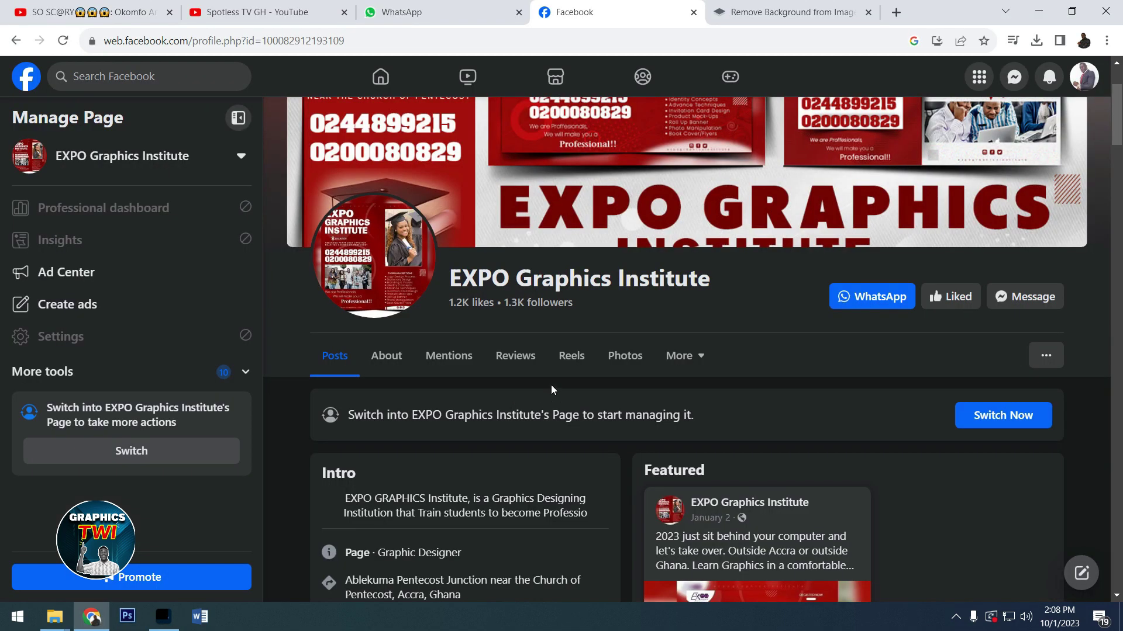
pyautogui.scroll(-2, 573, 391)
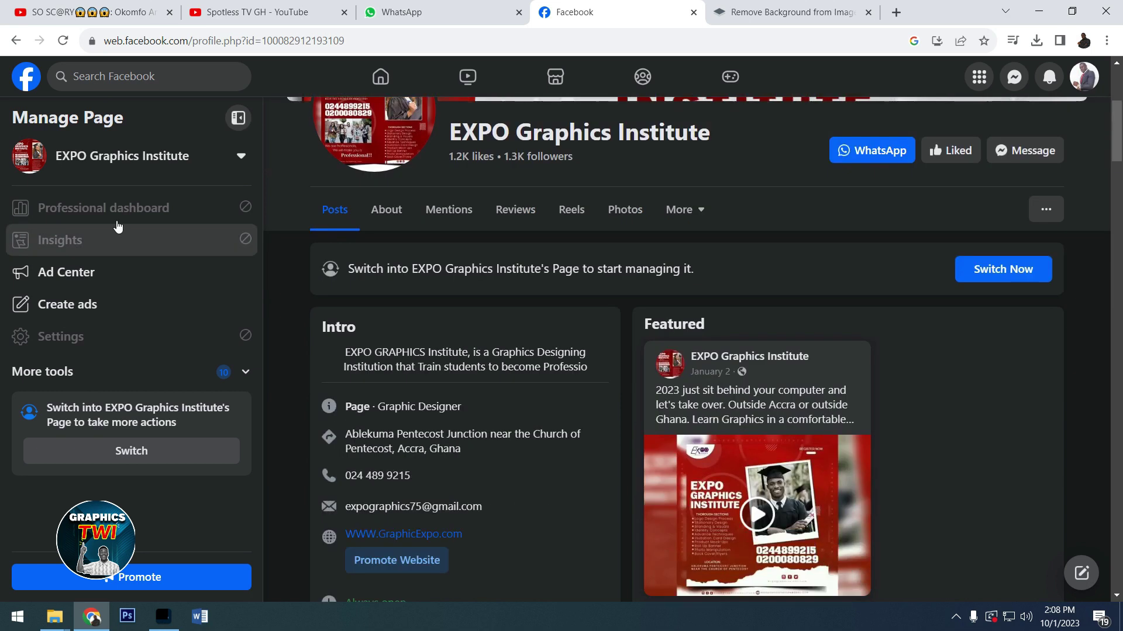
pyautogui.scroll(3, 231, 214)
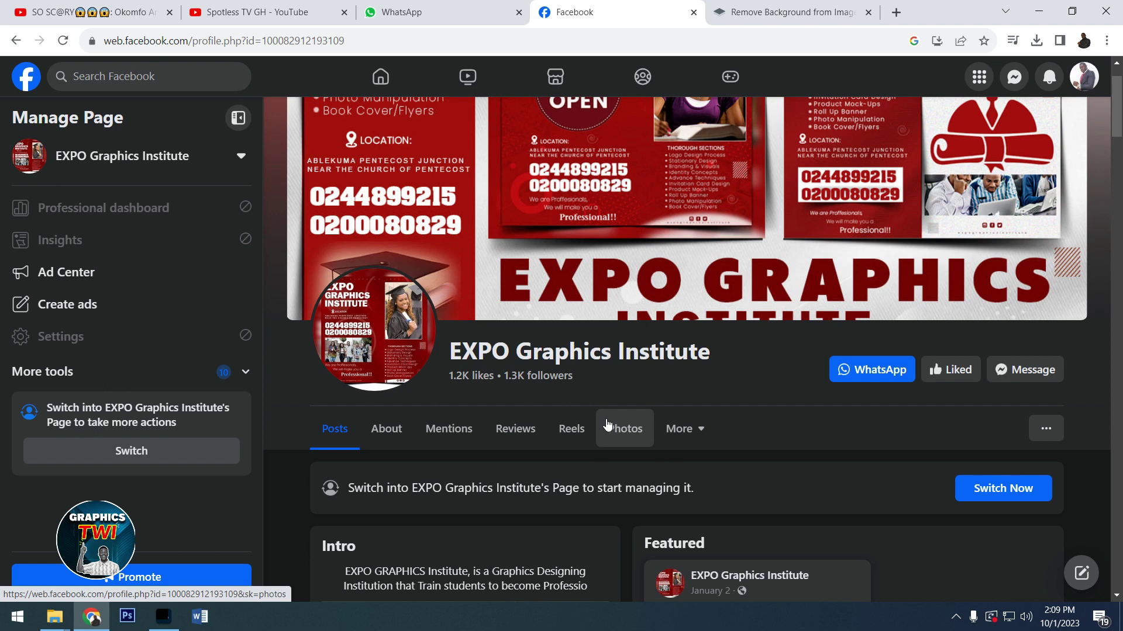
pyautogui.scroll(-10, 525, 396)
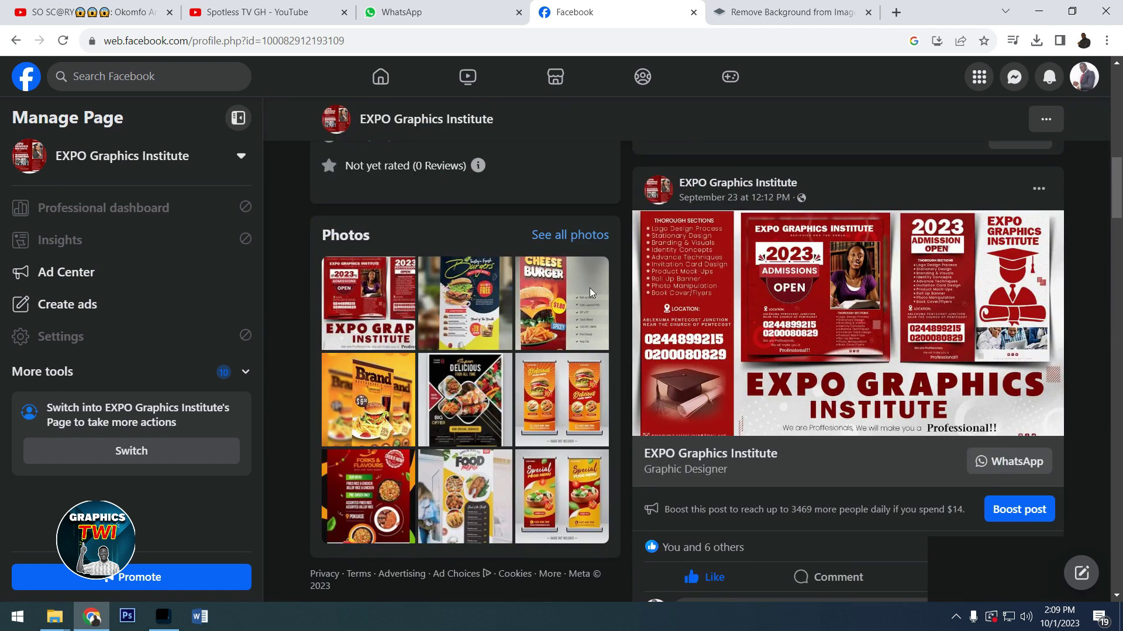
pyautogui.scroll(-5, 801, 358)
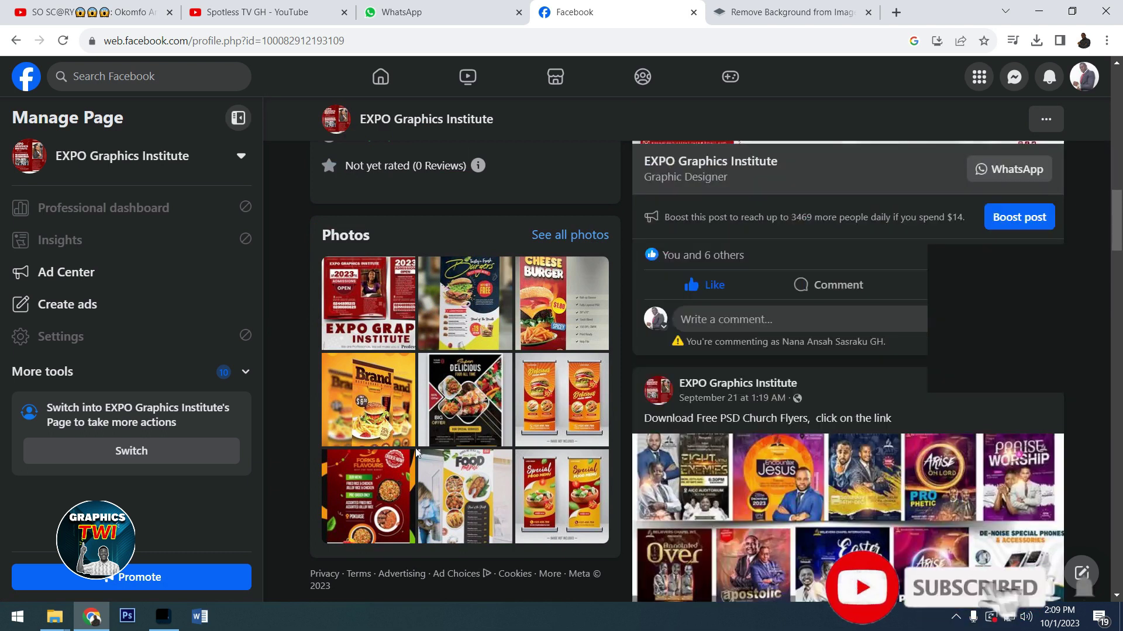
pyautogui.scroll(-4, 806, 405)
pyautogui.scroll(-6, 806, 404)
pyautogui.scroll(3, 805, 404)
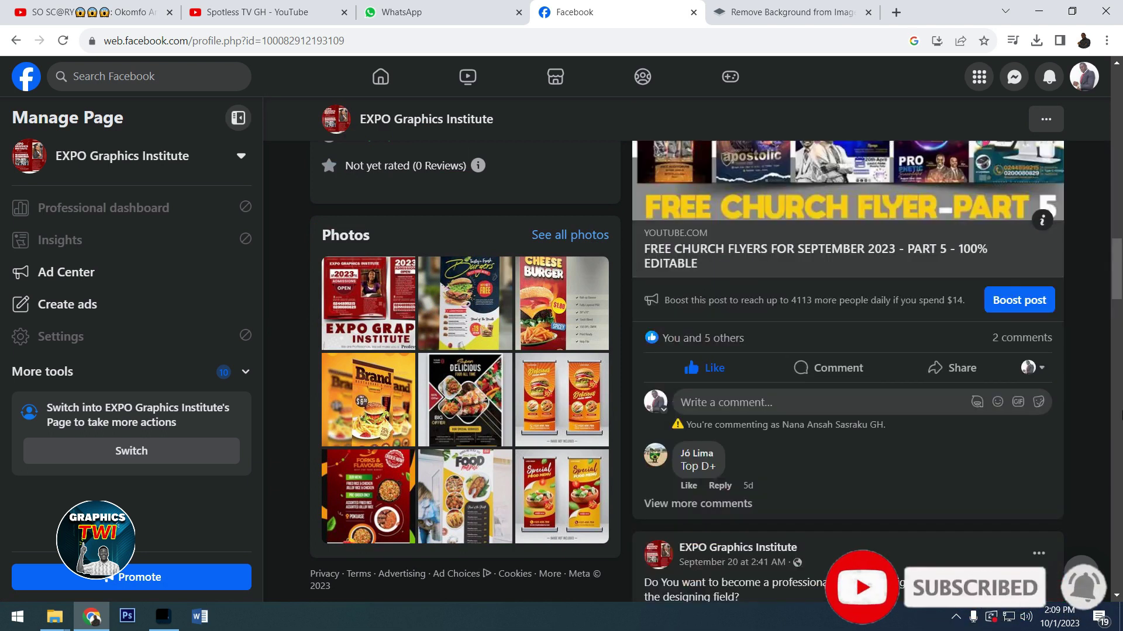
# Switch back to Photoshop and set Layer 0 copy 2's blend mode to Linear Dodge (Add).
pyautogui.scroll(6, 1121, 415)
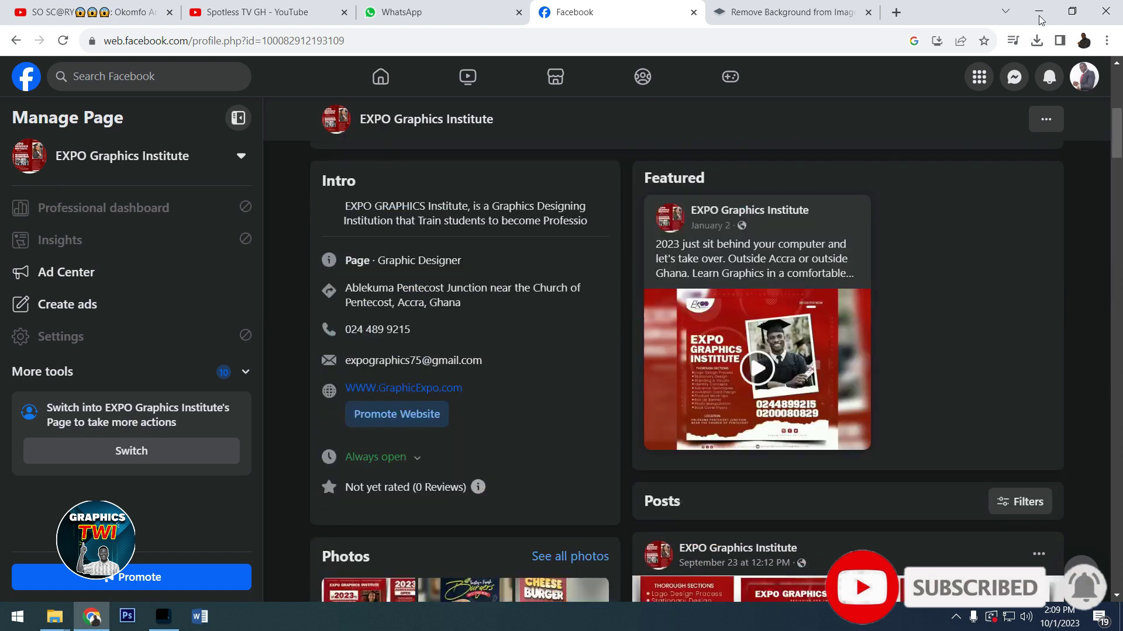
pyautogui.click(1039, 15)
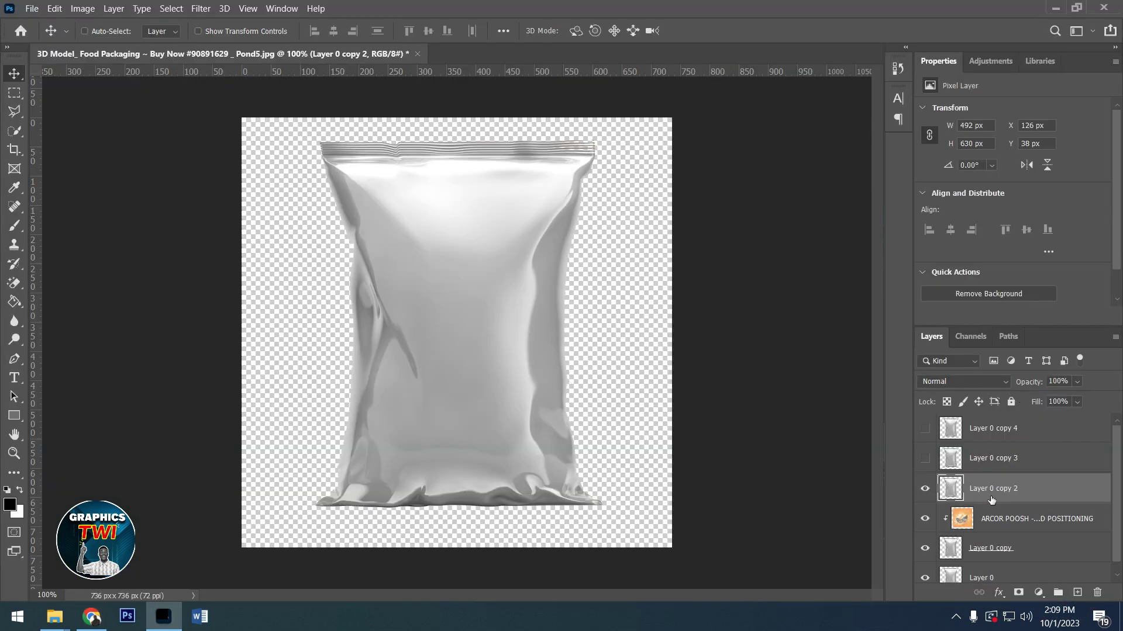
pyautogui.click(975, 382)
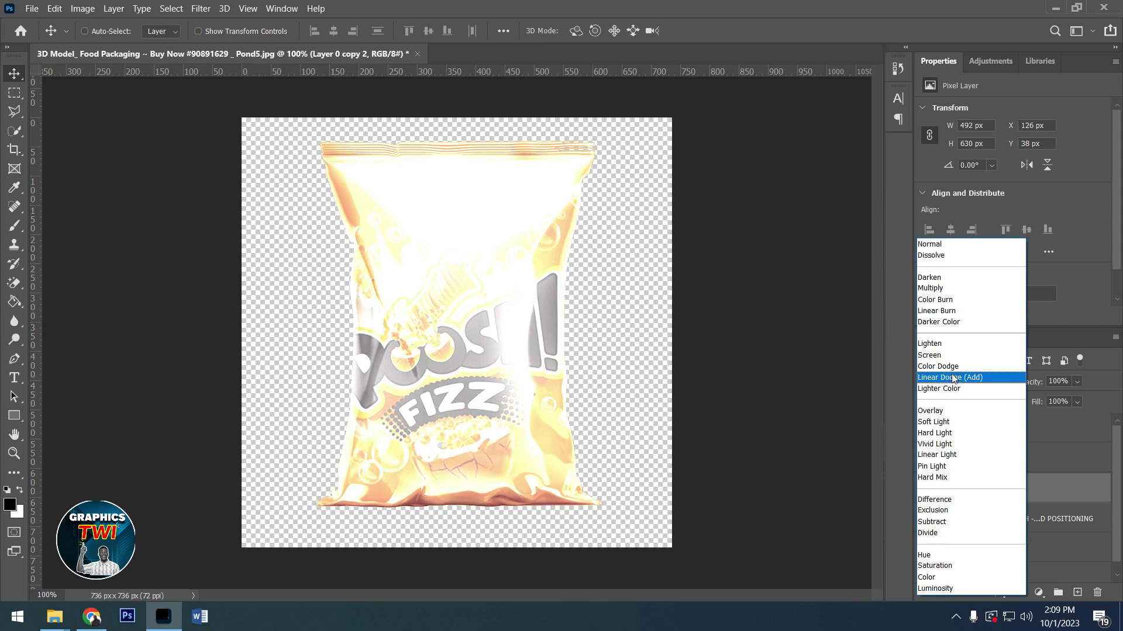
pyautogui.click(951, 377)
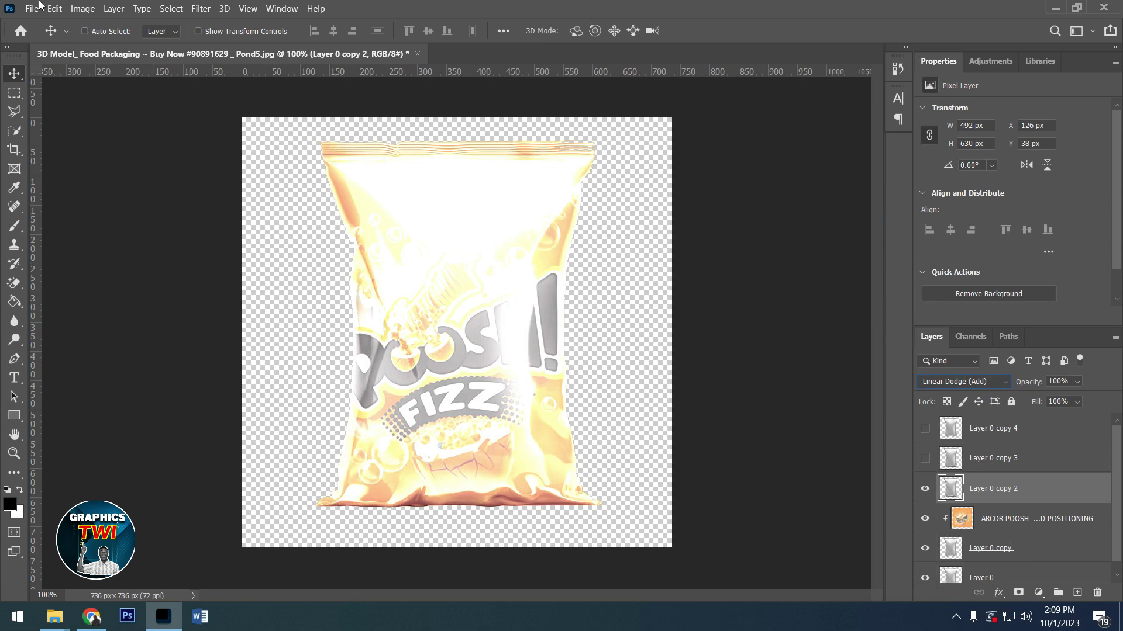
# Apply a Levels adjustment to Layer 0 copy 2 with the black input level at 249 and the white output level at 72.
pyautogui.click(78, 9)
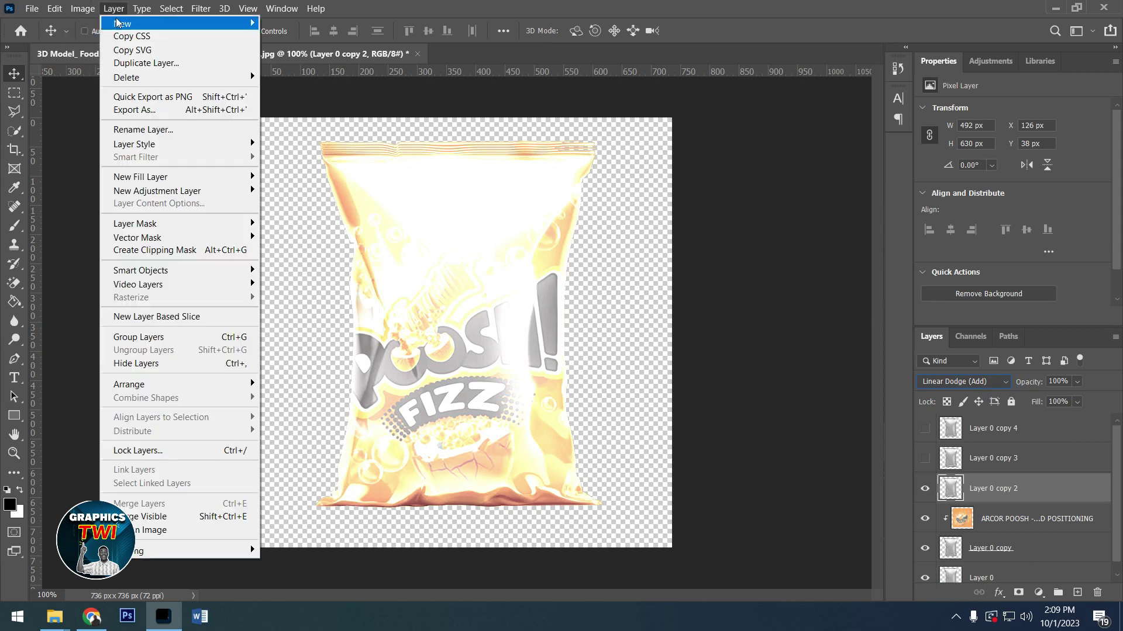
pyautogui.moveTo(99, 44)
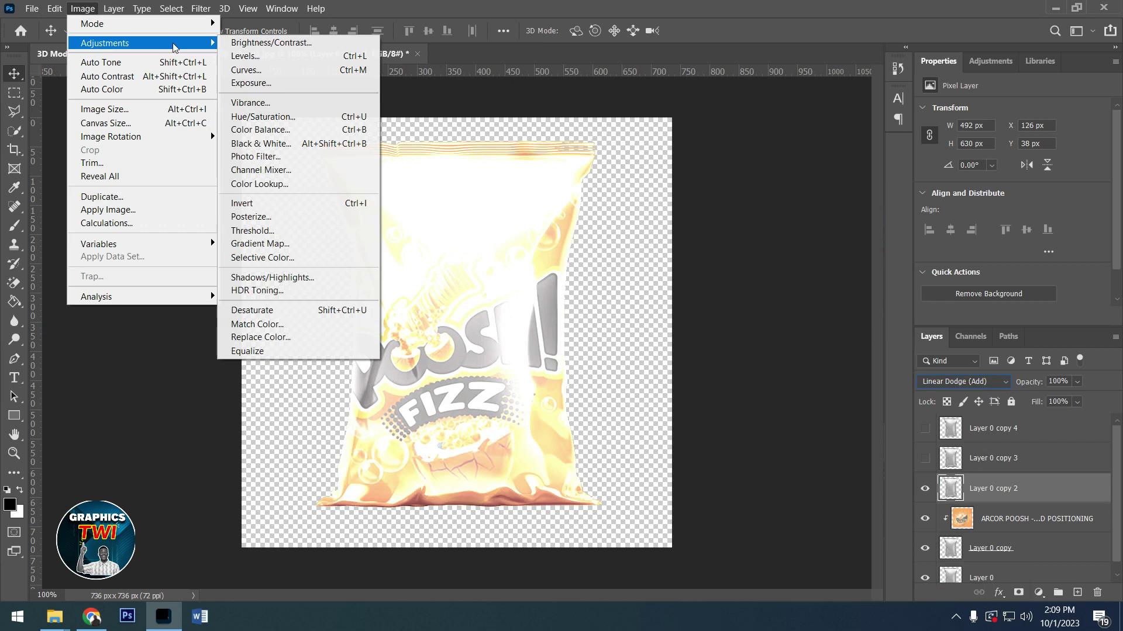
pyautogui.click(623, 379)
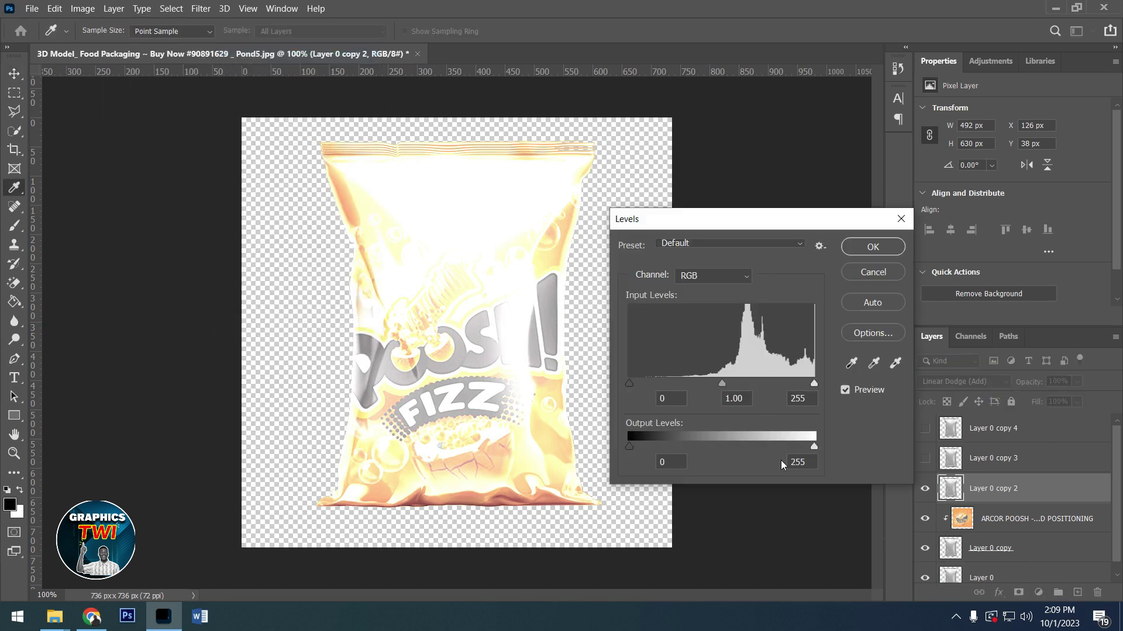
pyautogui.moveTo(815, 383); pyautogui.dragTo(868, 396)
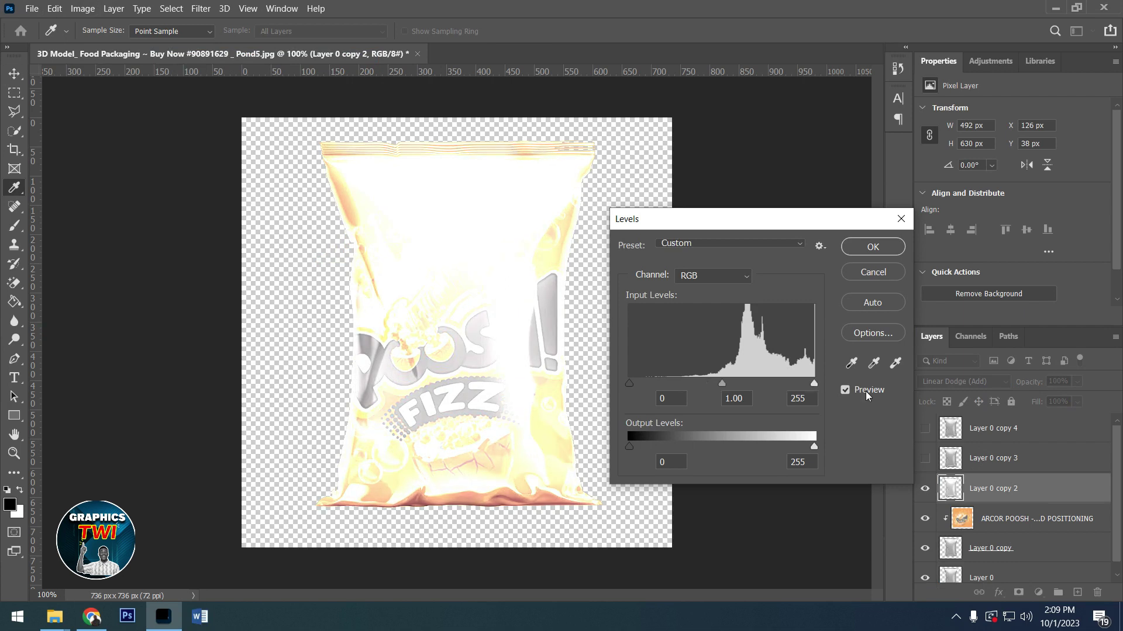
pyautogui.moveTo(624, 385); pyautogui.dragTo(809, 382)
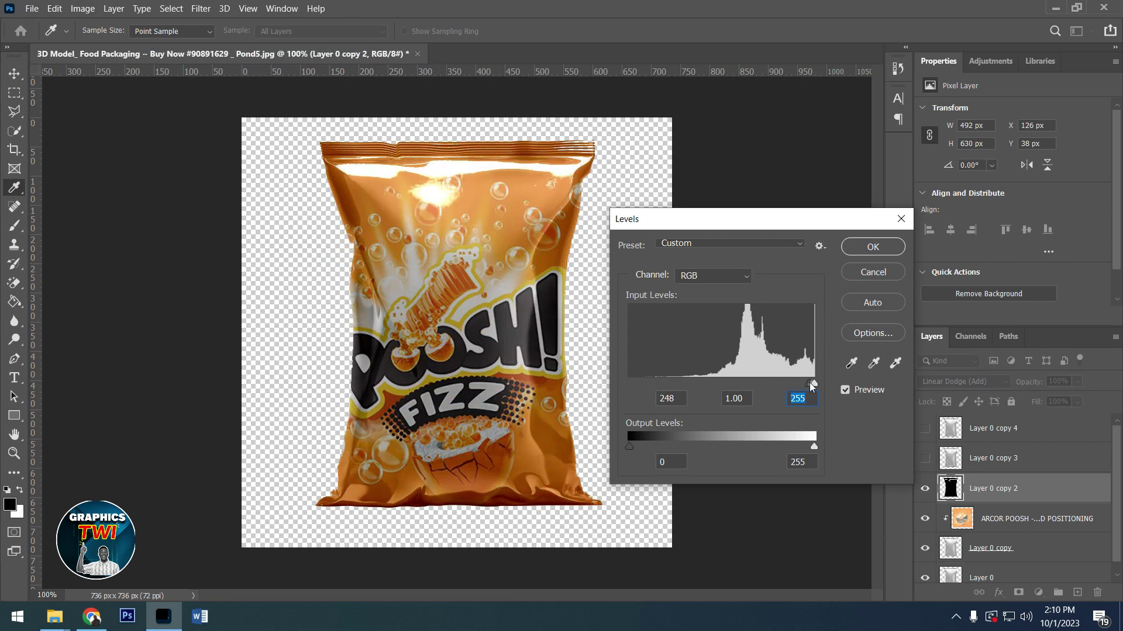
pyautogui.click(810, 383)
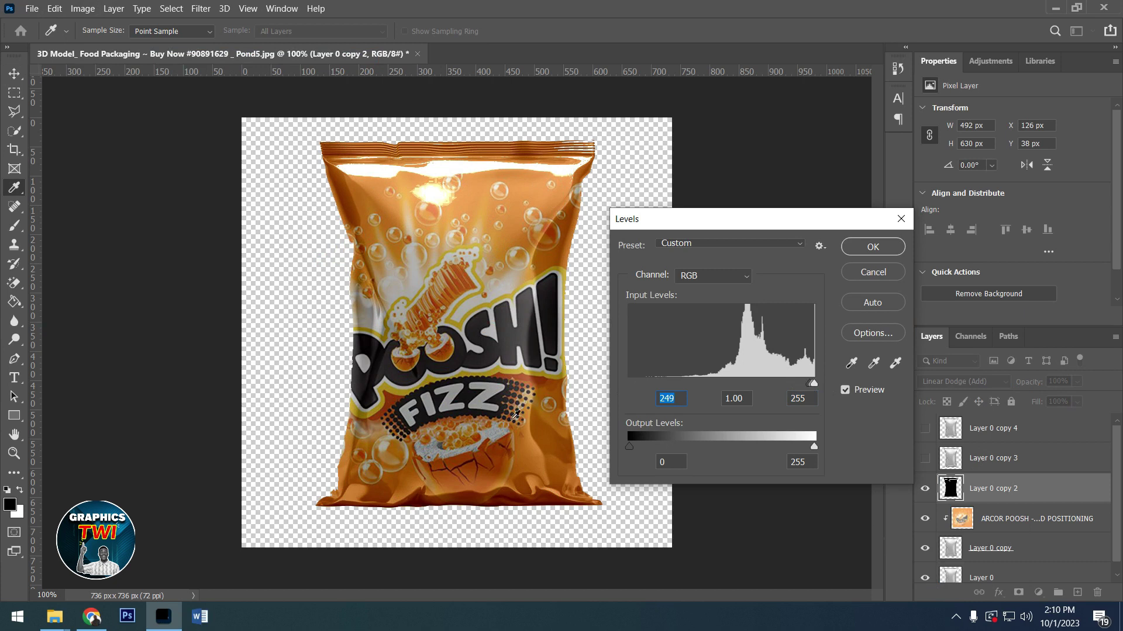
pyautogui.moveTo(815, 445); pyautogui.dragTo(844, 451)
pyautogui.moveTo(814, 447); pyautogui.dragTo(682, 437)
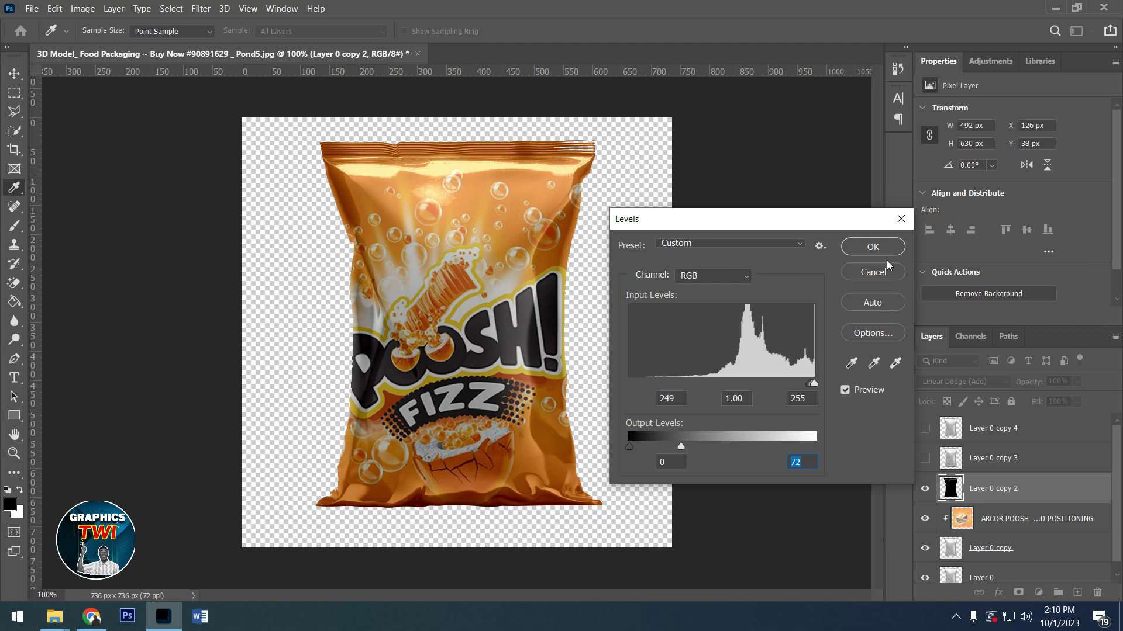
pyautogui.click(870, 246)
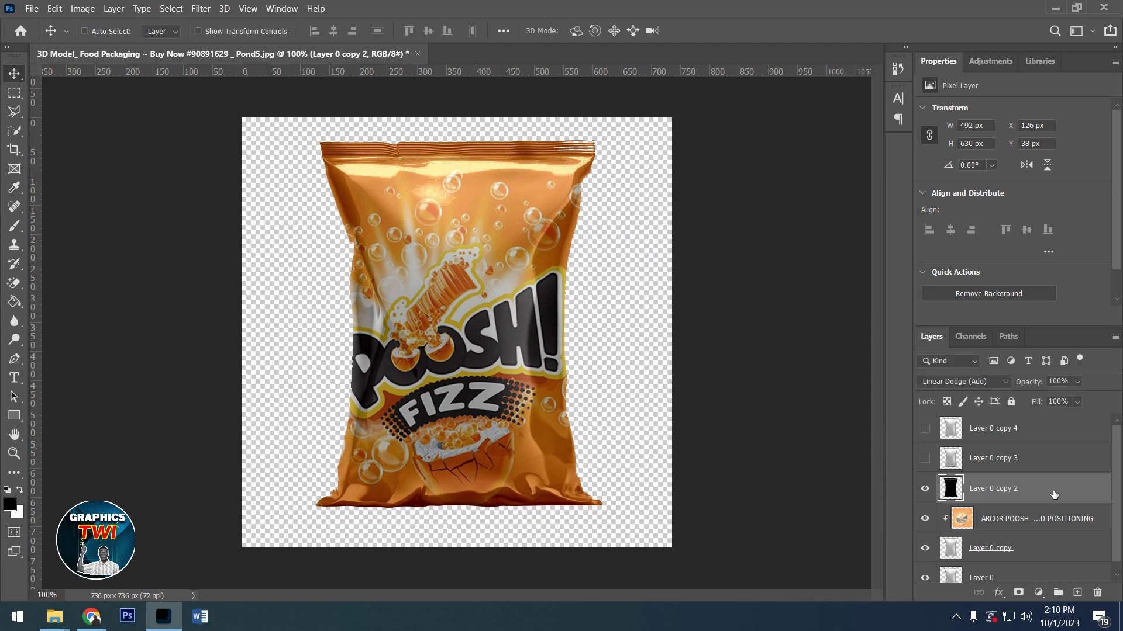
# Make Layer 0 copy 3 active and visible, and set its blend mode to Screen.
pyautogui.click(1008, 466)
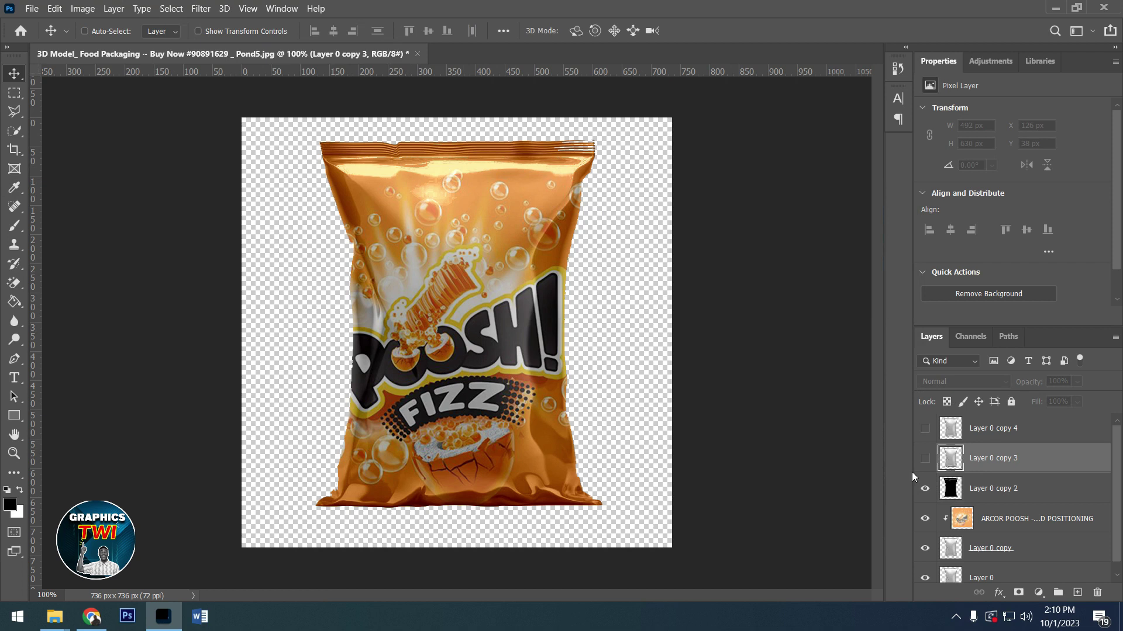
pyautogui.click(924, 459)
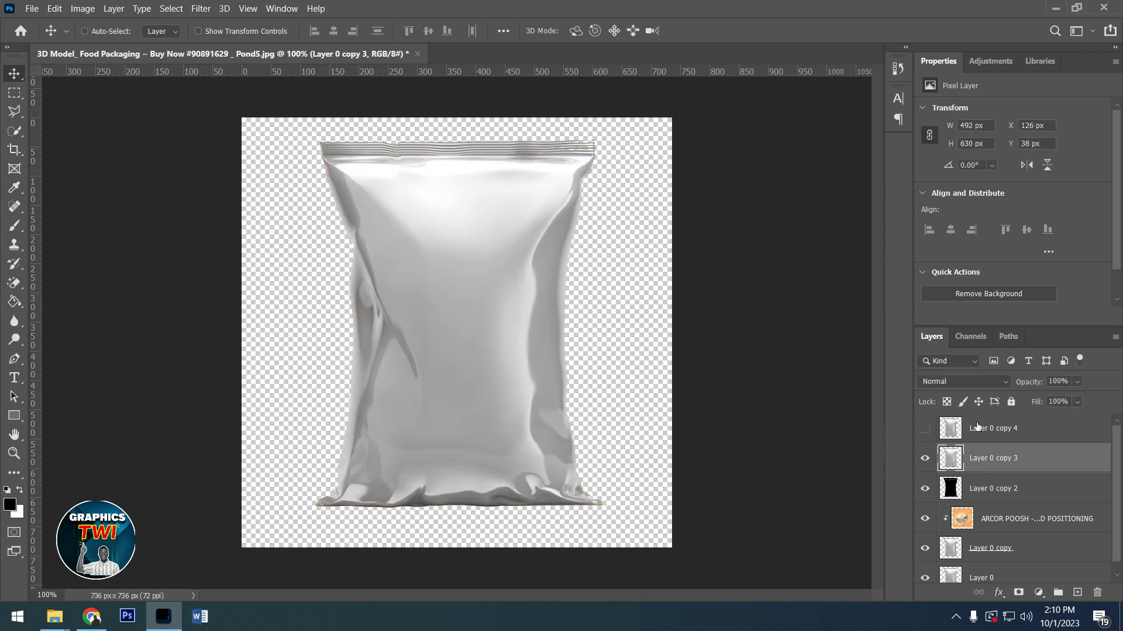
pyautogui.click(964, 383)
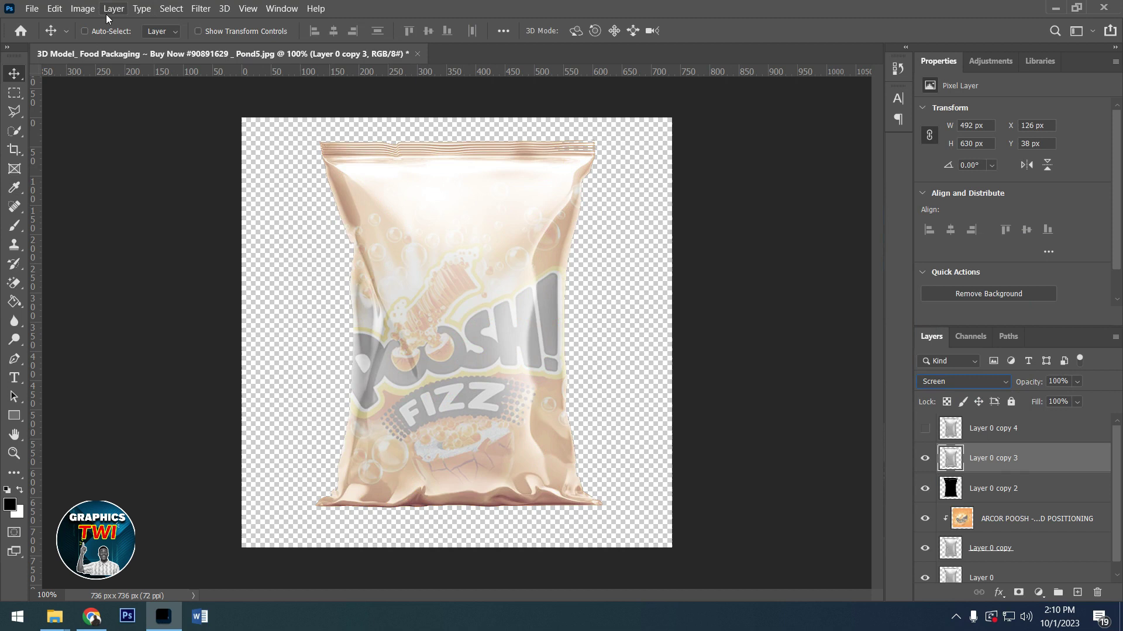
# Apply a Levels adjustment to Layer 0 copy 3, lowering the white output level to 16.
pyautogui.click(85, 10)
pyautogui.moveTo(192, 46)
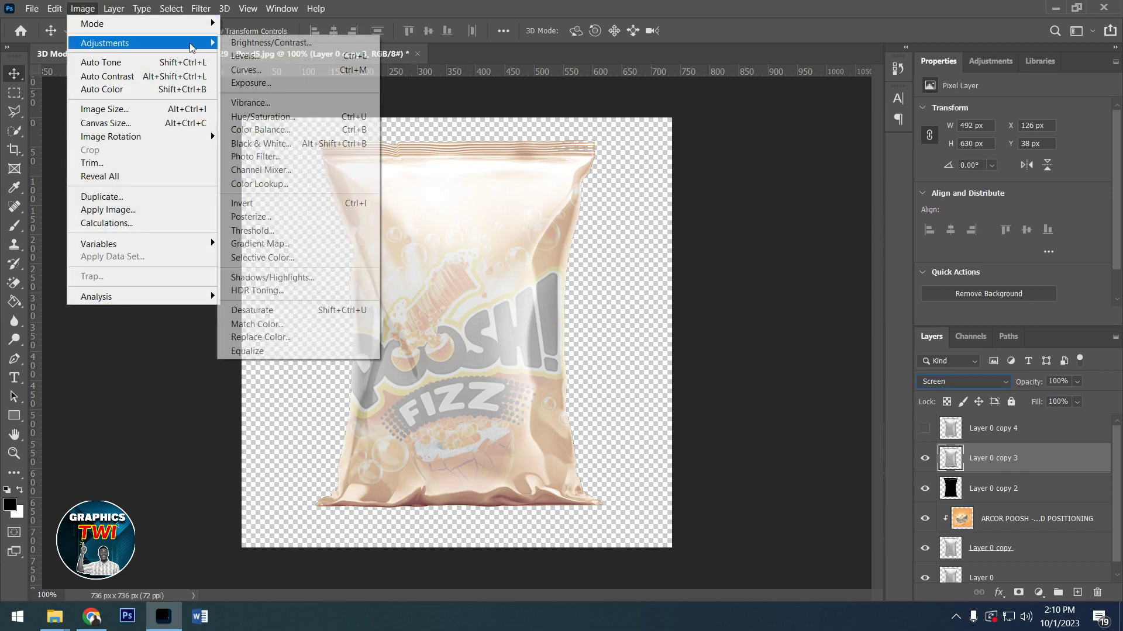
pyautogui.click(261, 57)
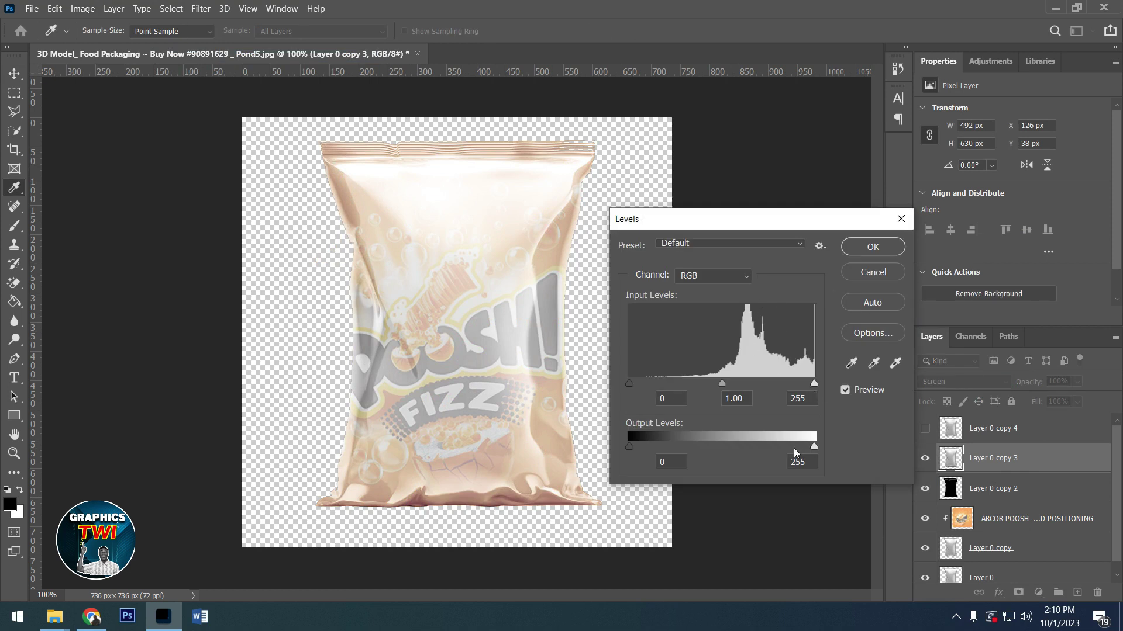
pyautogui.moveTo(814, 448); pyautogui.dragTo(641, 429)
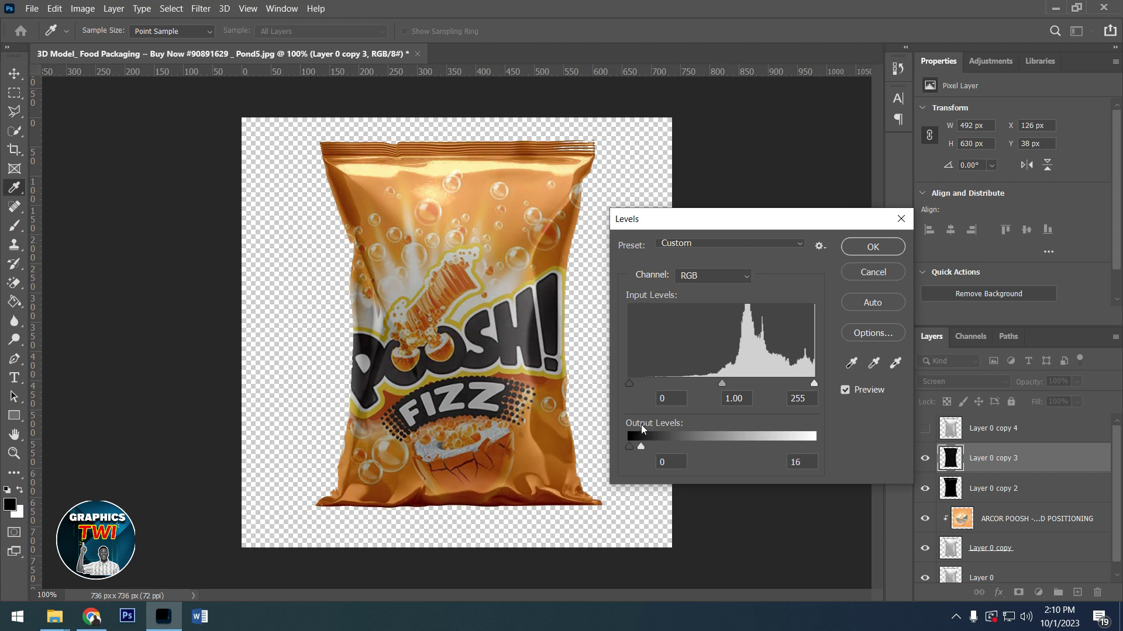
pyautogui.click(857, 252)
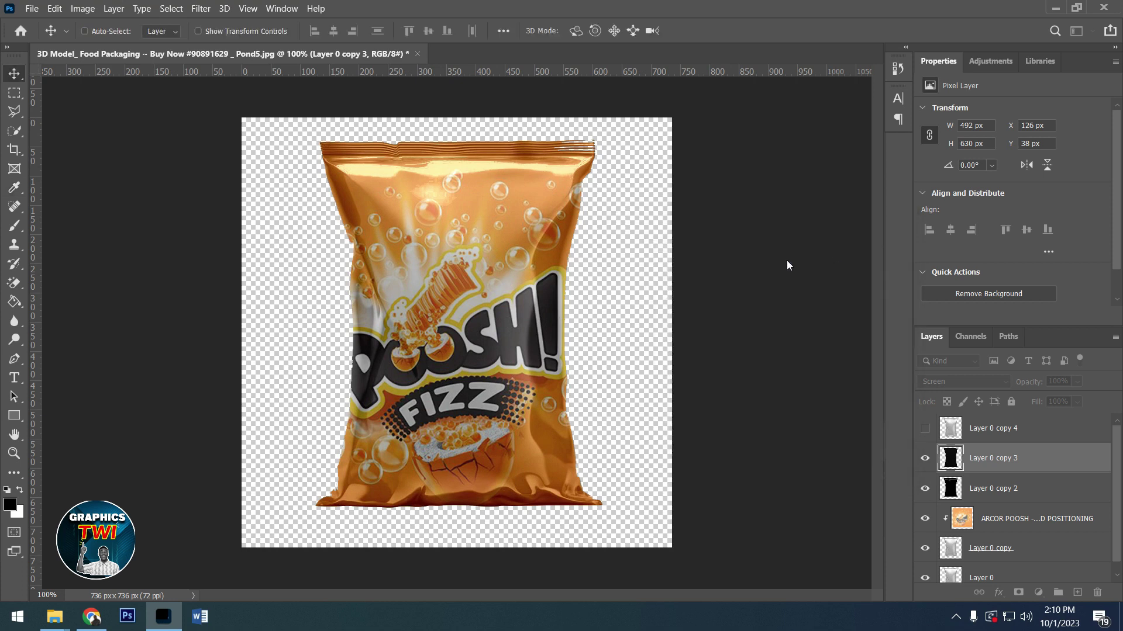
# Delete Layer 0 copy 4 and group all the remaining layers above Layer 0.
pyautogui.click(1029, 432)
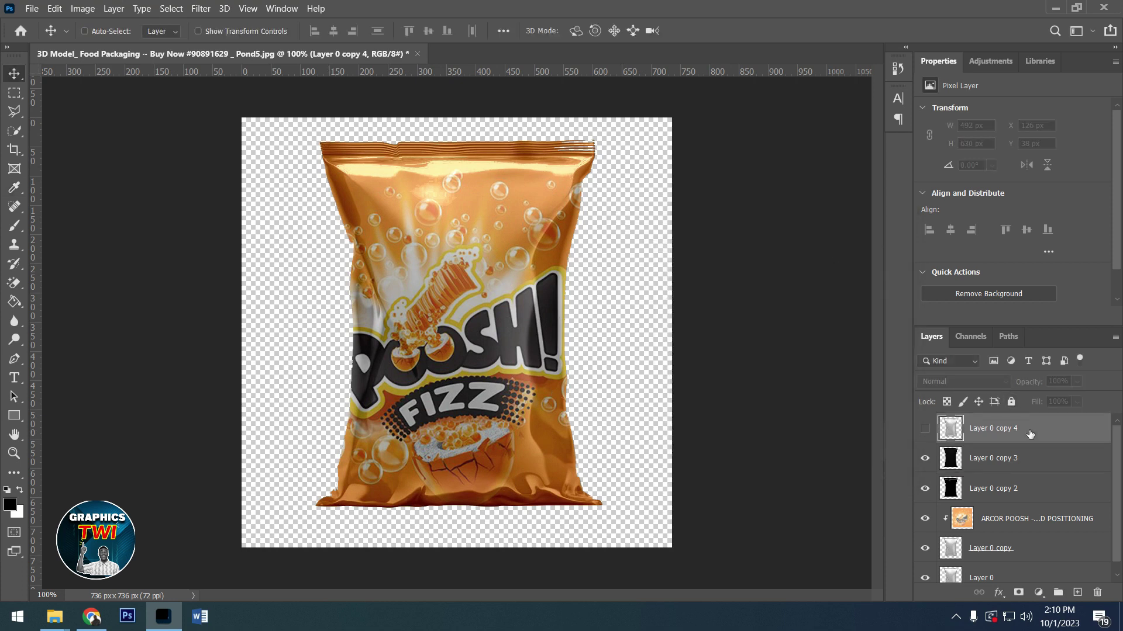
pyautogui.press('Delete')
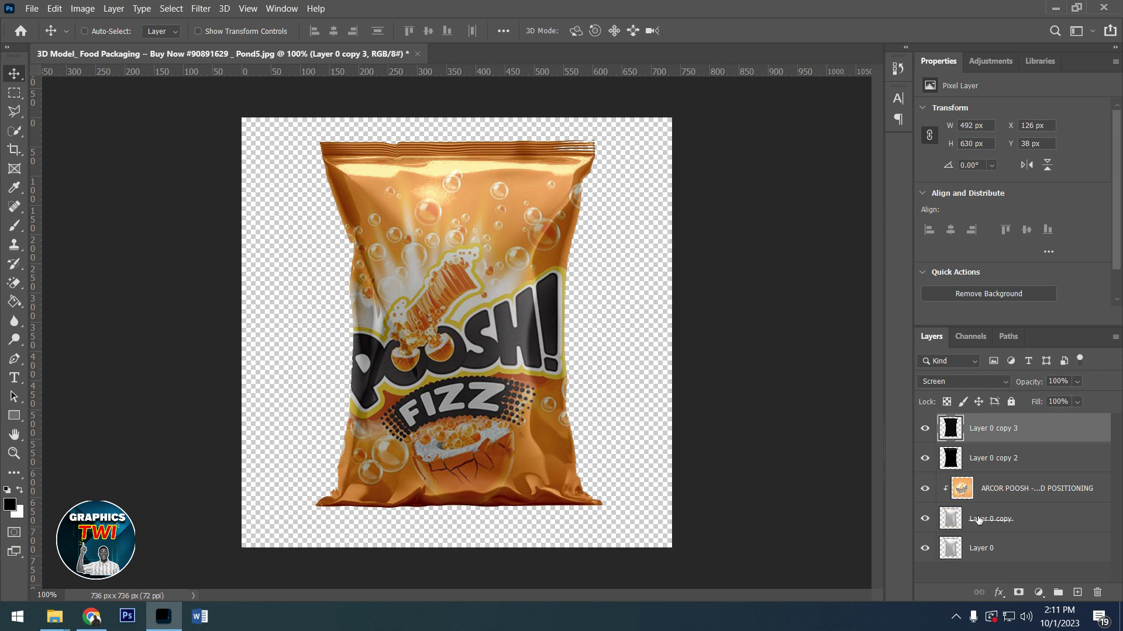
pyautogui.keyDown('ctrl'); pyautogui.click(1028, 519); pyautogui.keyUp('ctrl')
pyautogui.keyDown('ctrl'); pyautogui.click(1010, 490); pyautogui.keyUp('ctrl')
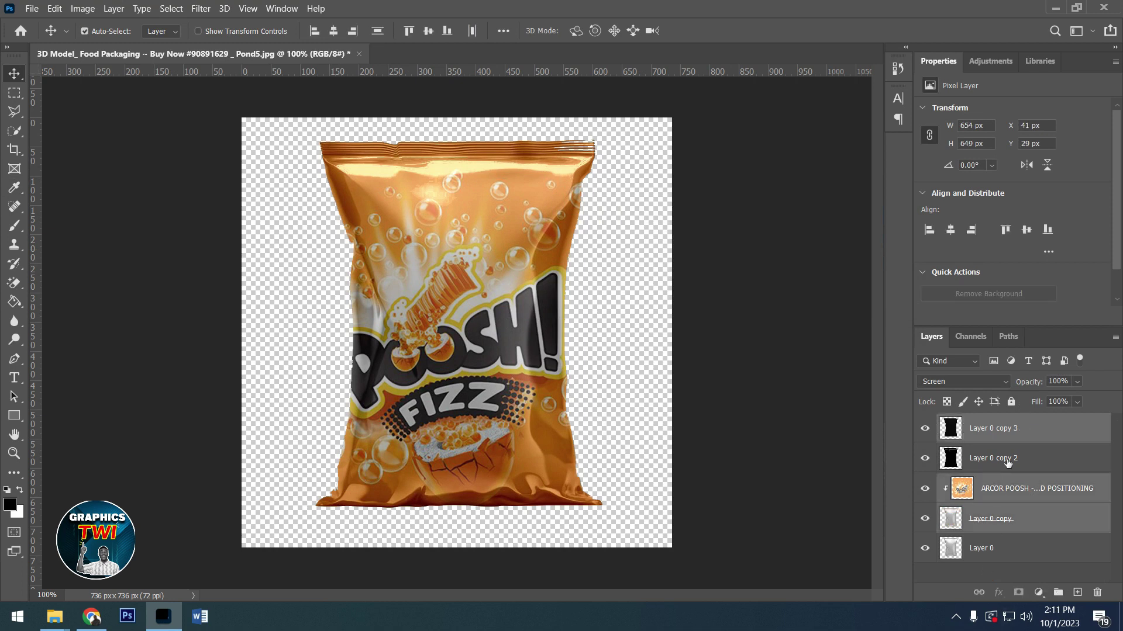
pyautogui.keyDown('ctrl'); pyautogui.click(1007, 463); pyautogui.keyUp('ctrl')
pyautogui.hotkey('ctrl', 'g')
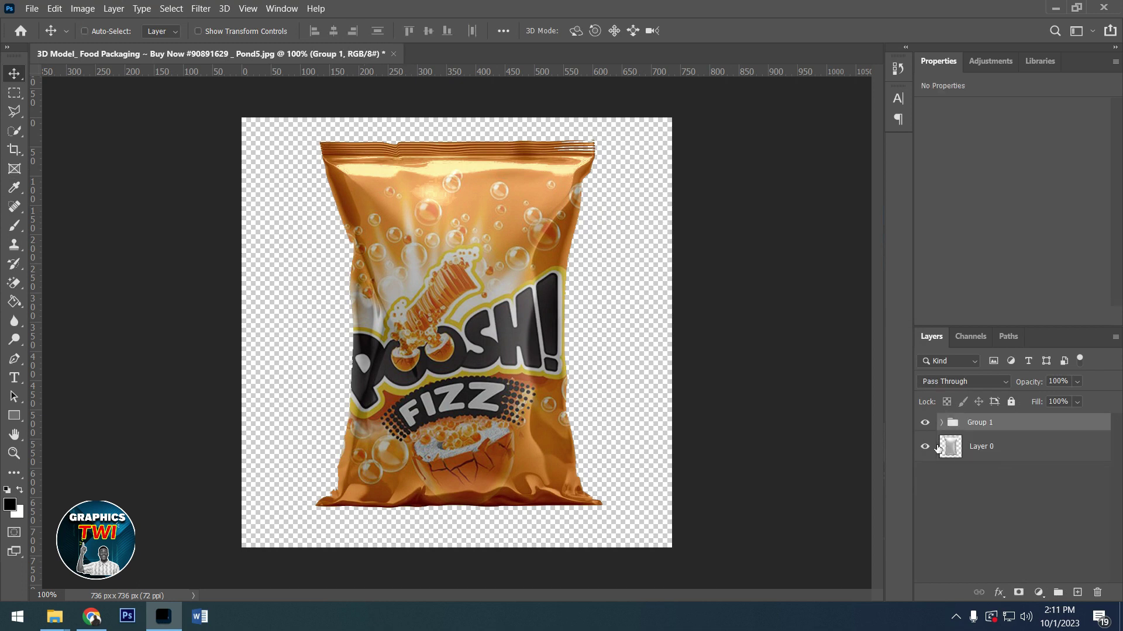
# Hide Layer 0 and shift the grouped pouch slightly down and to the left on the canvas.
pyautogui.click(923, 426)
pyautogui.click(923, 423)
pyautogui.click(924, 448)
pyautogui.click(925, 423)
pyautogui.click(925, 422)
pyautogui.moveTo(503, 288); pyautogui.dragTo(409, 263)
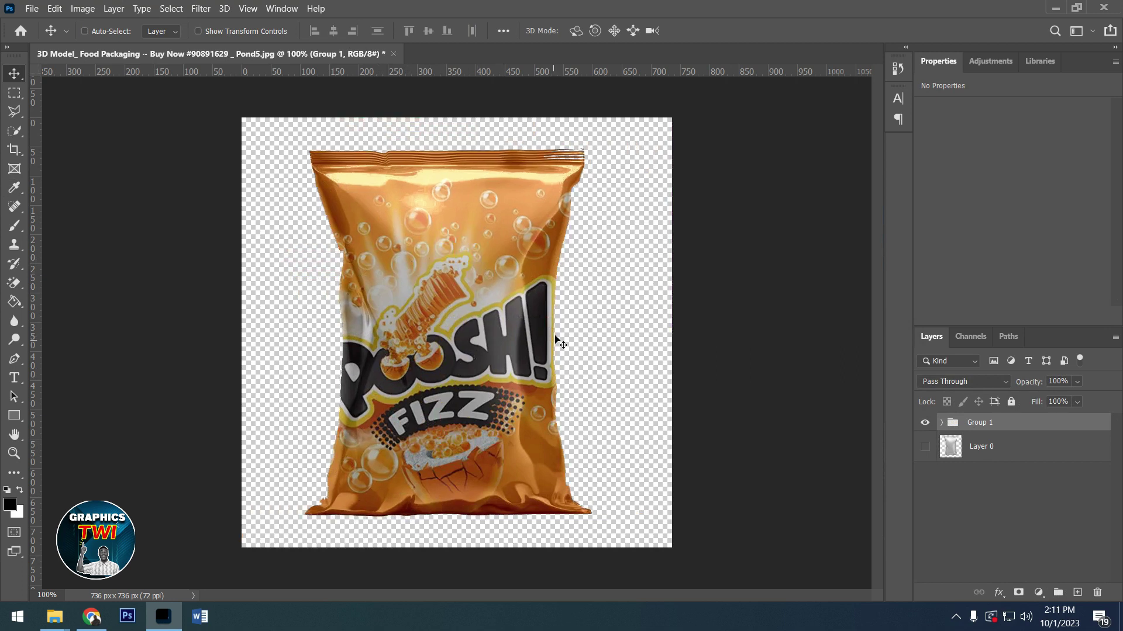
# Scale the pouch group down to about 380 px wide and place it in the left half of the canvas.
pyautogui.rightClick(1009, 430)
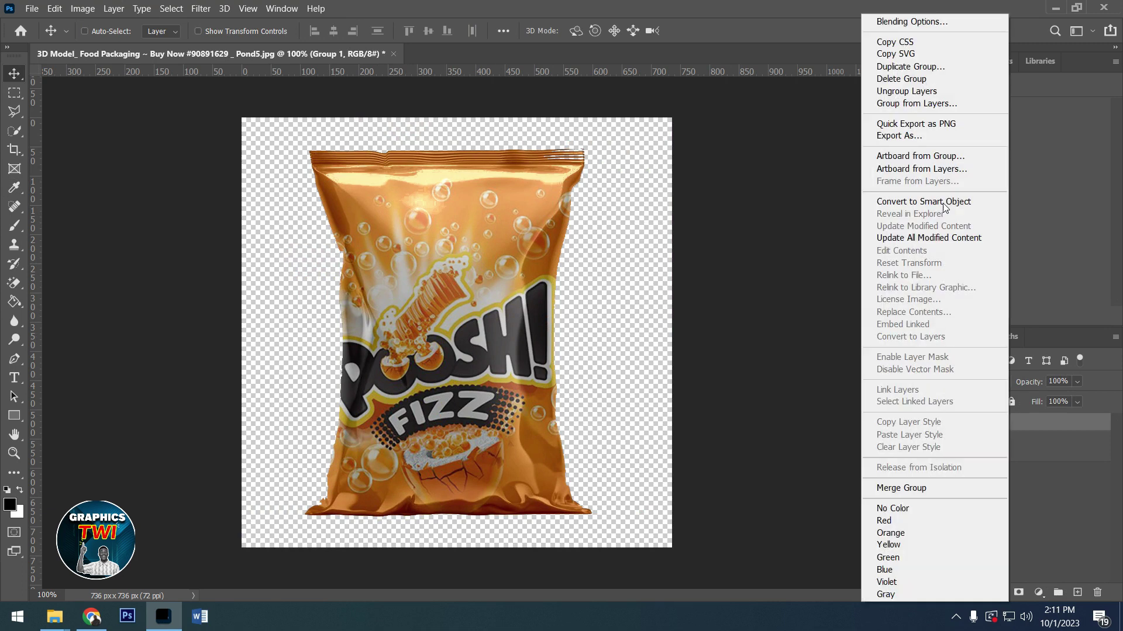
pyautogui.click(1023, 429)
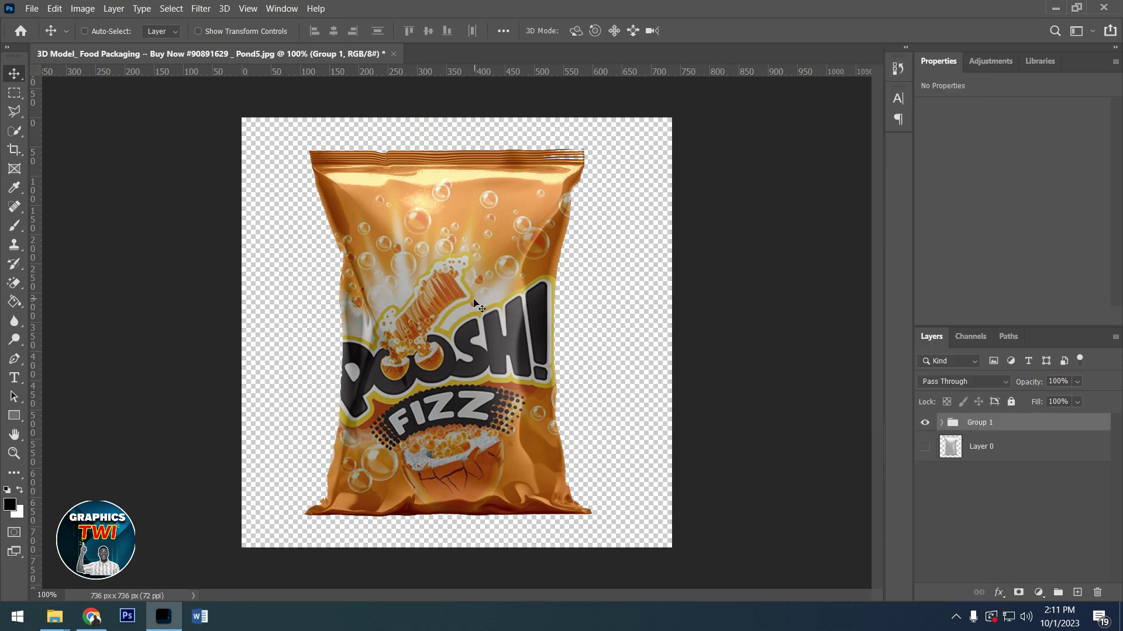
pyautogui.press('ctrl')
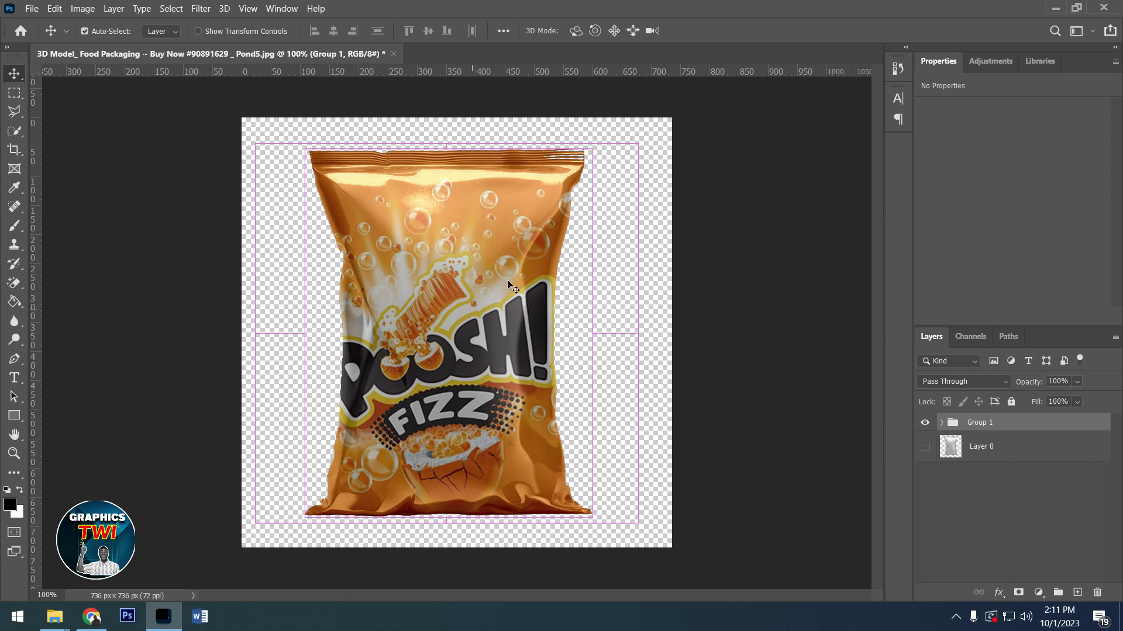
pyautogui.hotkey('ctrl', 't')
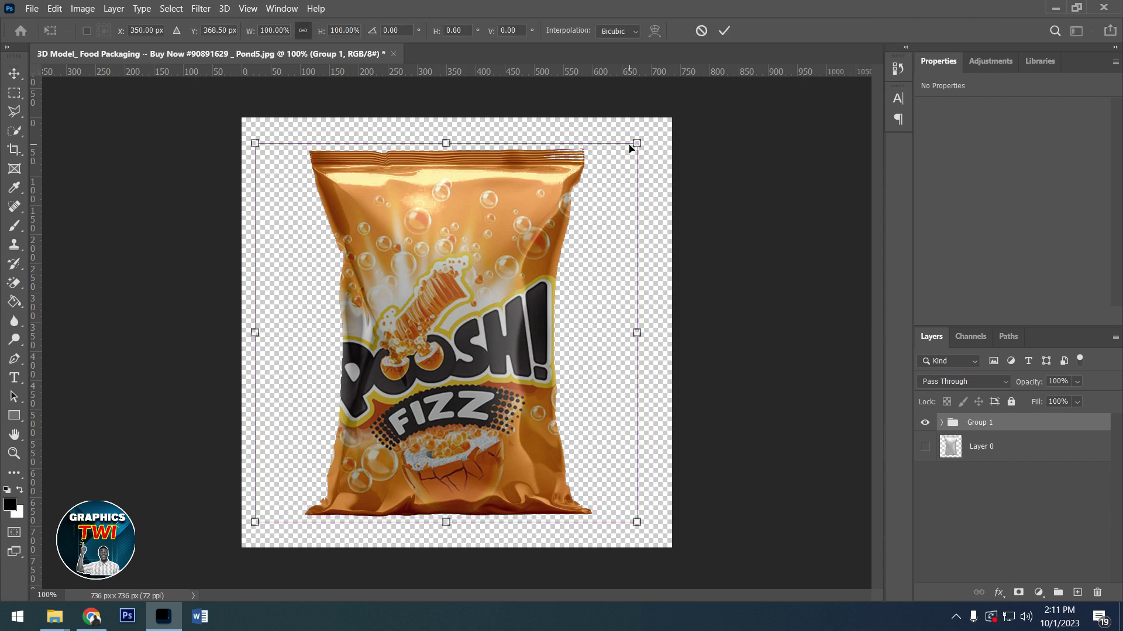
pyautogui.moveTo(637, 144); pyautogui.dragTo(570, 209)
pyautogui.moveTo(413, 343); pyautogui.dragTo(368, 317)
pyautogui.moveTo(507, 193); pyautogui.dragTo(491, 208)
pyautogui.click(724, 30)
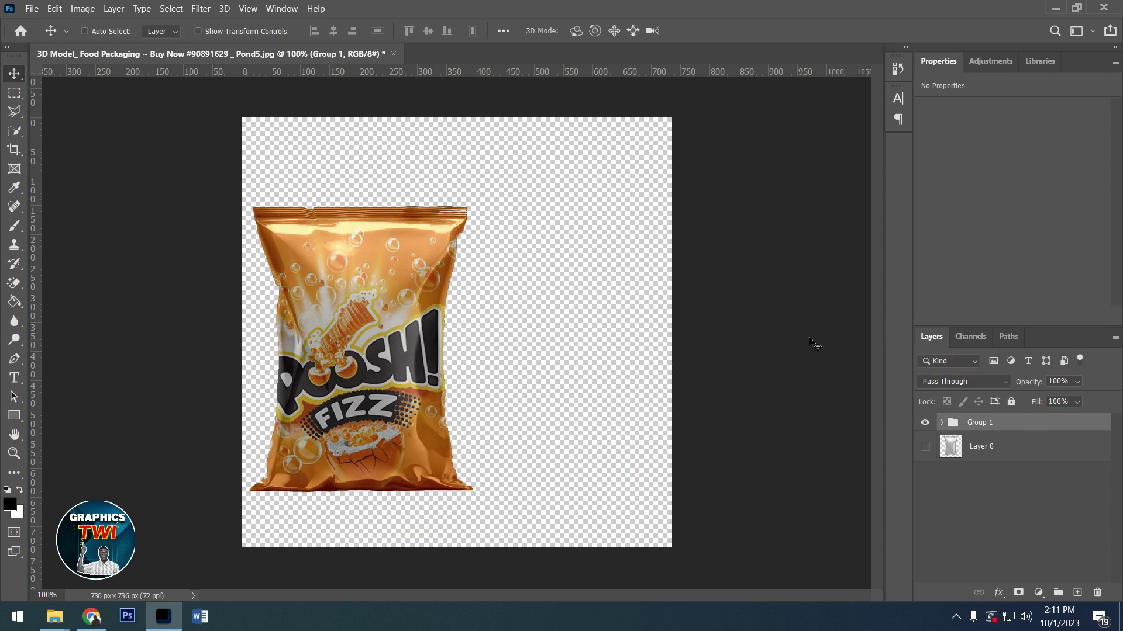
# Duplicate Group 1 as Group 1 copy and place the duplicate pouch directly to the right of the original.
pyautogui.rightClick(1019, 422)
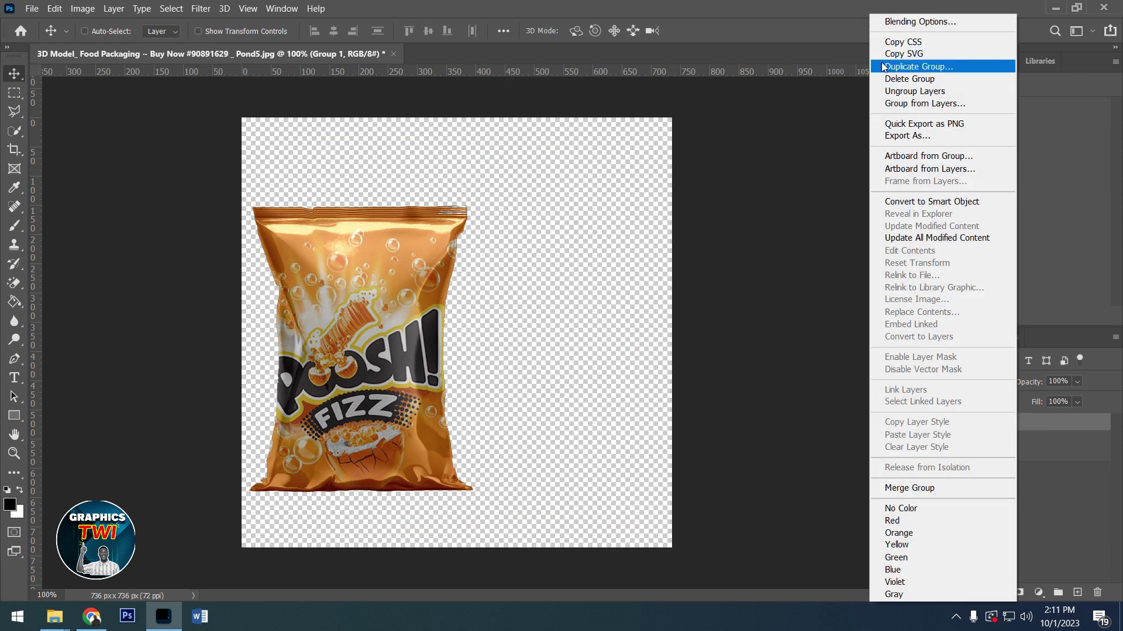
pyautogui.click(918, 67)
pyautogui.click(710, 176)
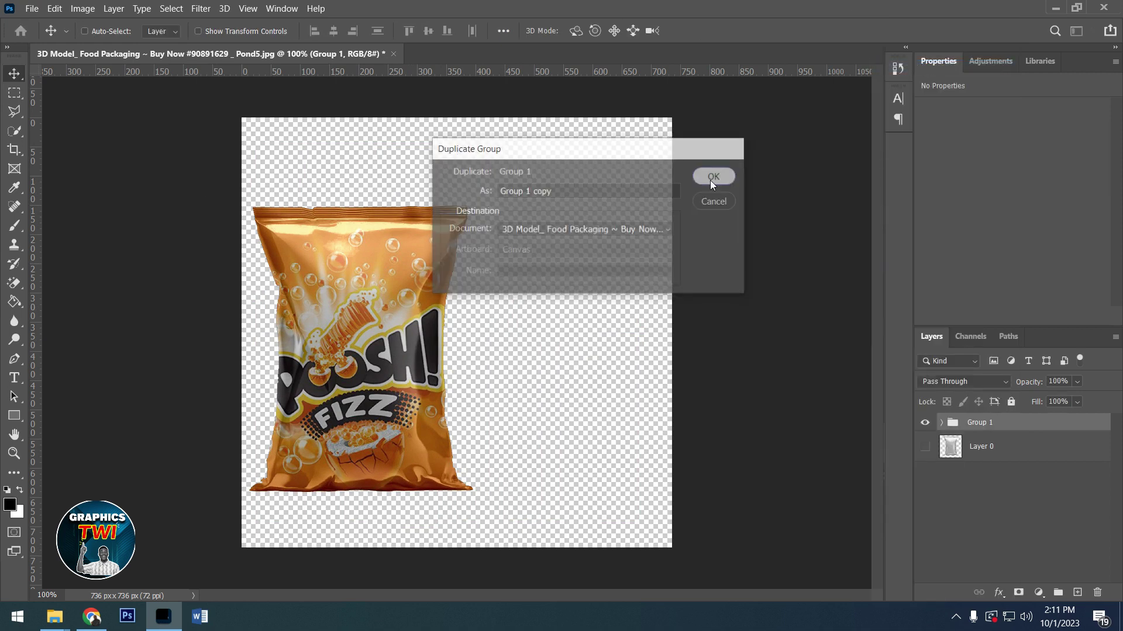
pyautogui.moveTo(351, 345); pyautogui.dragTo(583, 353)
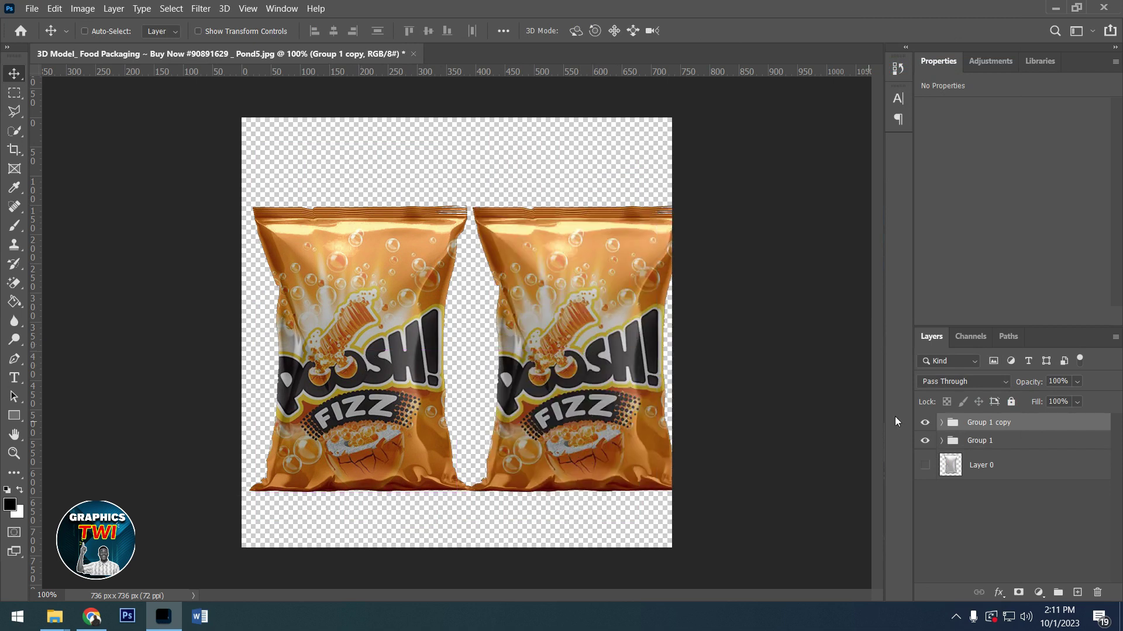
# Scale Group 1 and Group 1 copy together to about 80% and position both pouches near the middle of the canvas.
pyautogui.keyDown('ctrl'); pyautogui.click(985, 442); pyautogui.keyUp('ctrl')
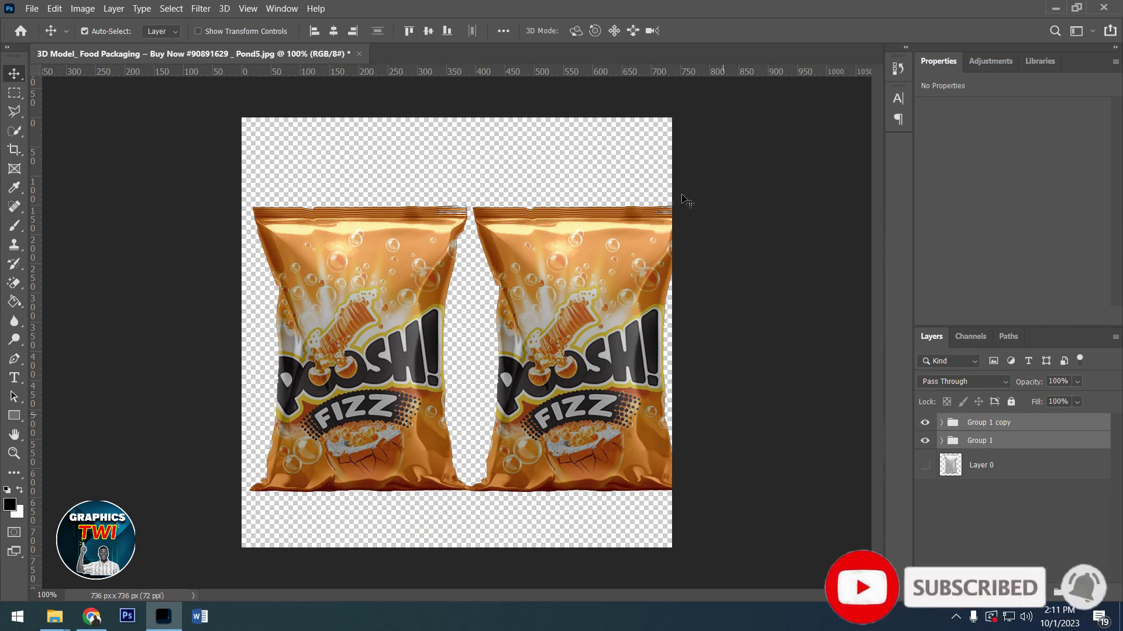
pyautogui.hotkey('ctrl', 't')
pyautogui.moveTo(727, 202); pyautogui.dragTo(667, 236)
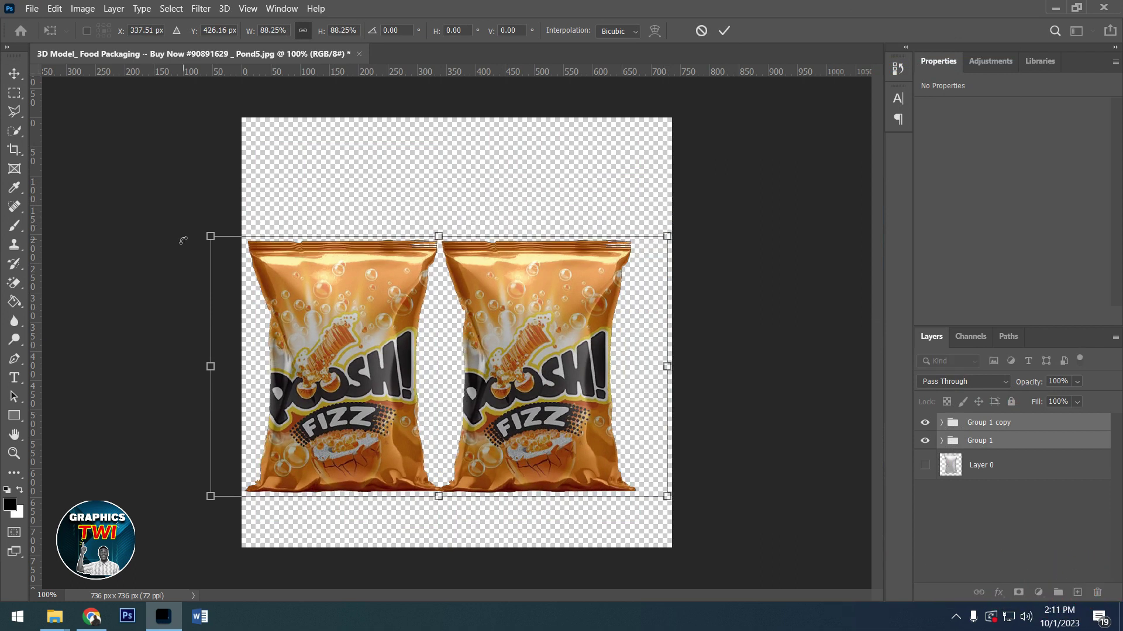
pyautogui.moveTo(209, 237); pyautogui.dragTo(266, 253)
pyautogui.moveTo(468, 380); pyautogui.dragTo(446, 343)
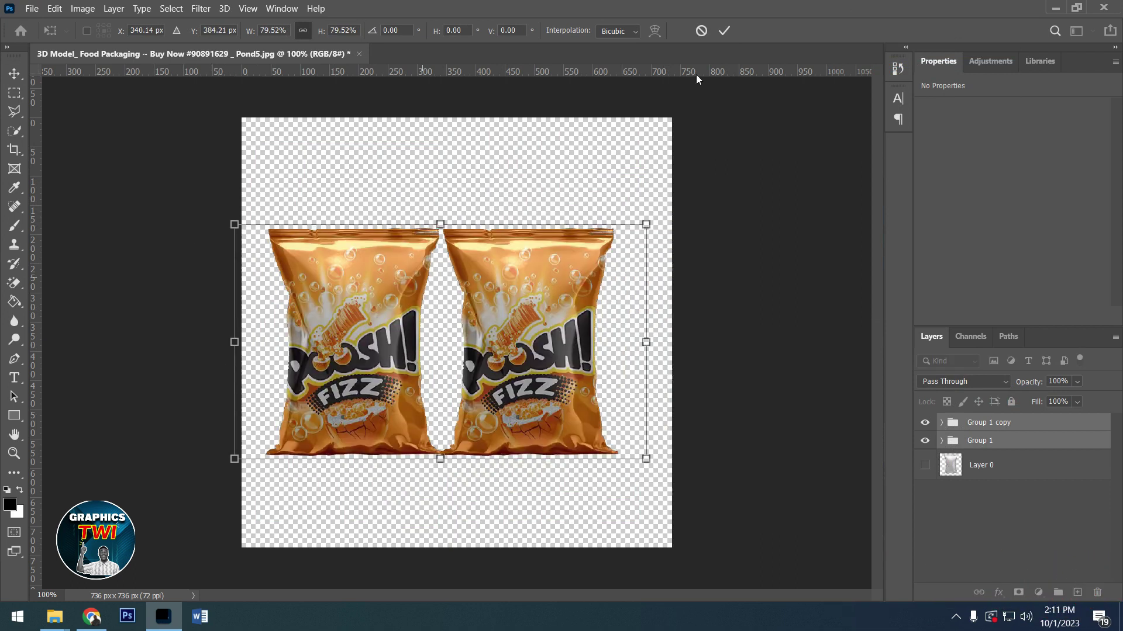
pyautogui.click(724, 30)
# Merge the Group 1 copy group into a single pixel layer.
pyautogui.click(1011, 429)
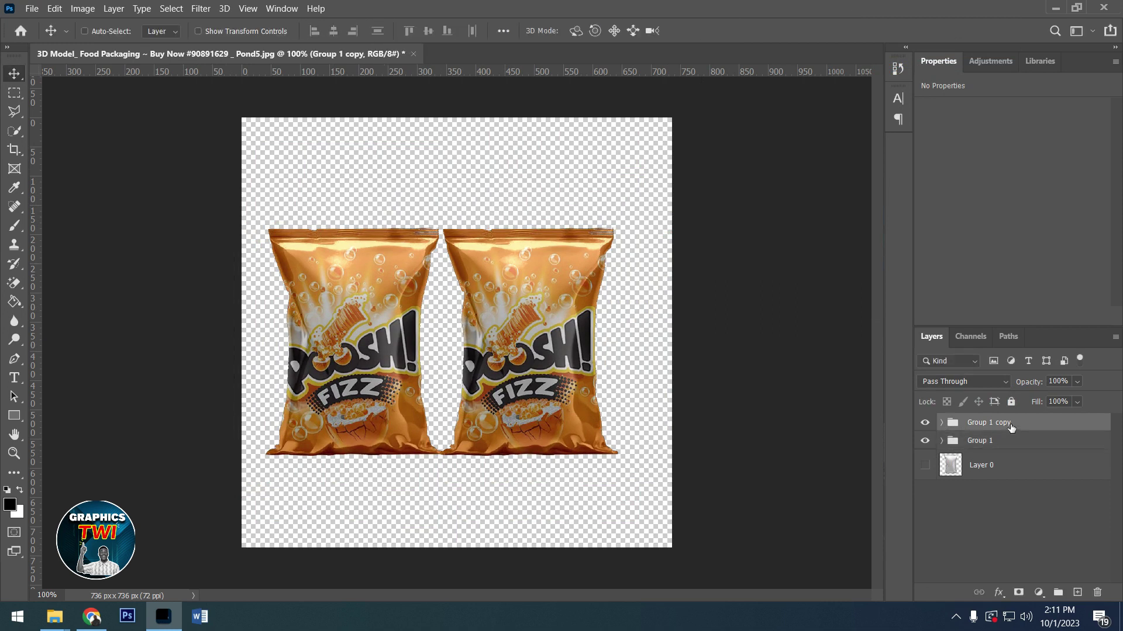
pyautogui.rightClick(1009, 423)
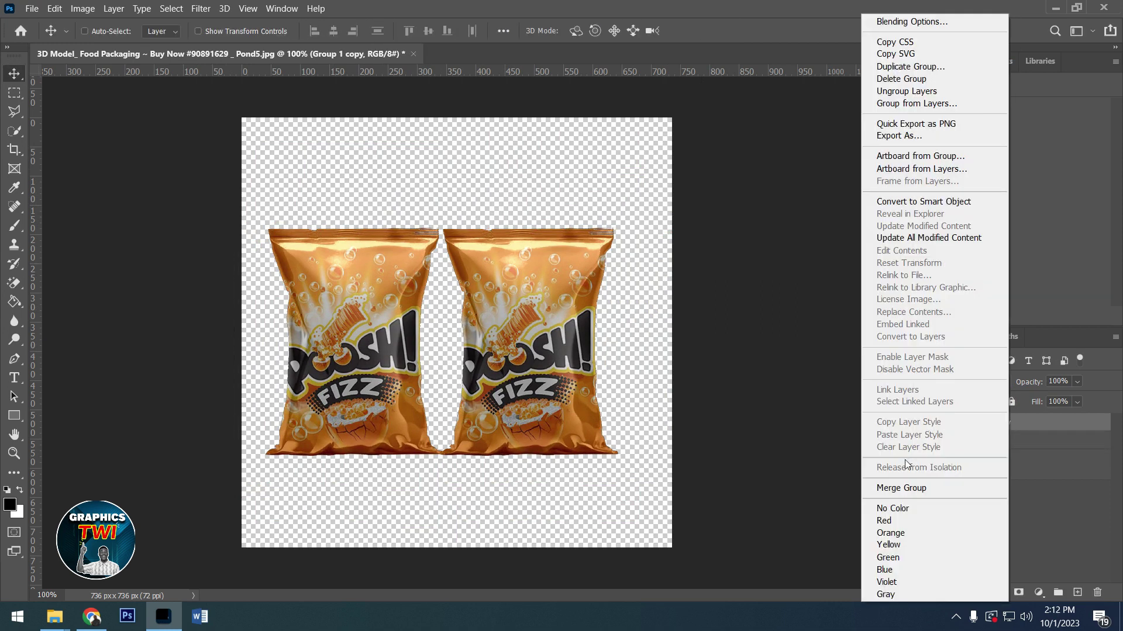
pyautogui.click(883, 488)
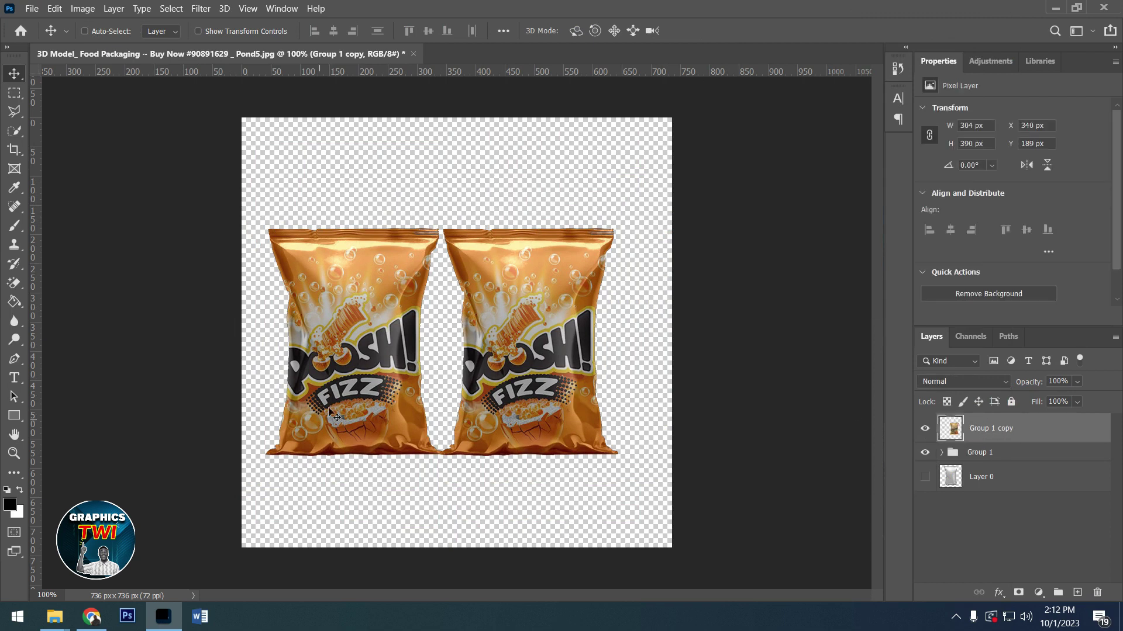
# Recolour the duplicate pouch with Hue/Saturation at hue -155 and move it slightly right, to X 368 px.
pyautogui.press('ctrl')
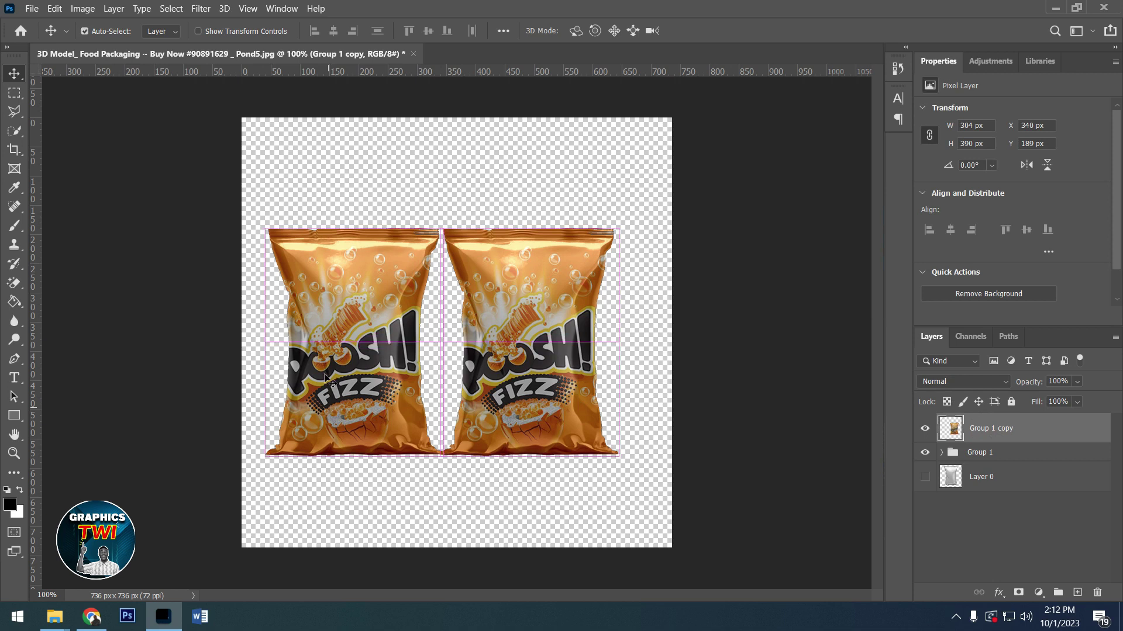
pyautogui.hotkey('ctrl', 'u')
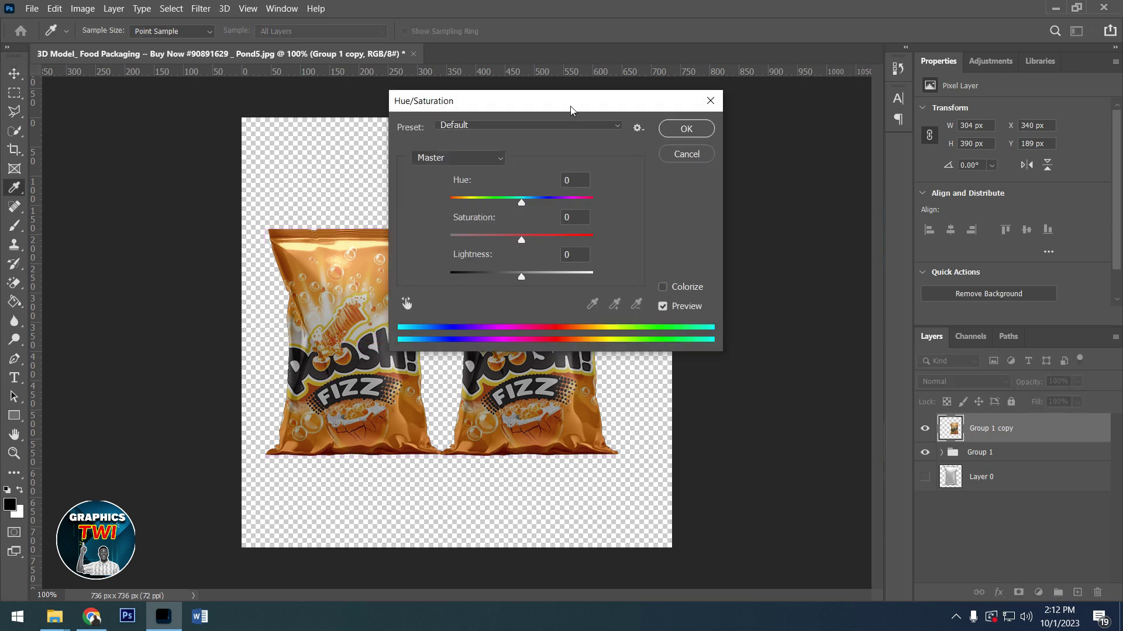
pyautogui.moveTo(571, 109); pyautogui.dragTo(800, 105)
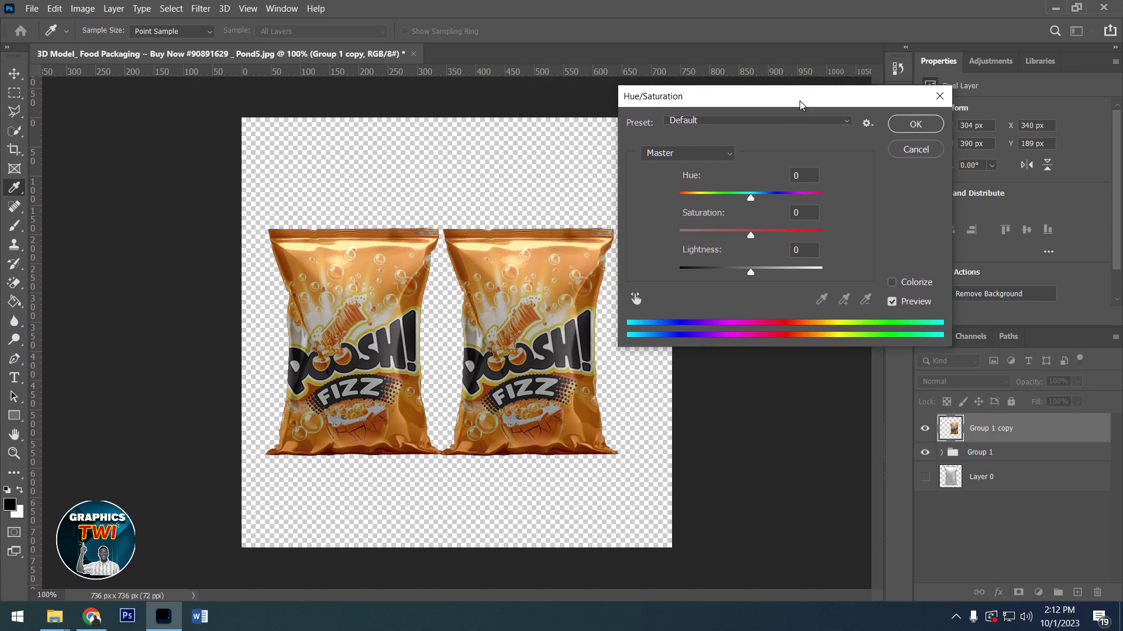
pyautogui.moveTo(754, 200); pyautogui.dragTo(691, 192)
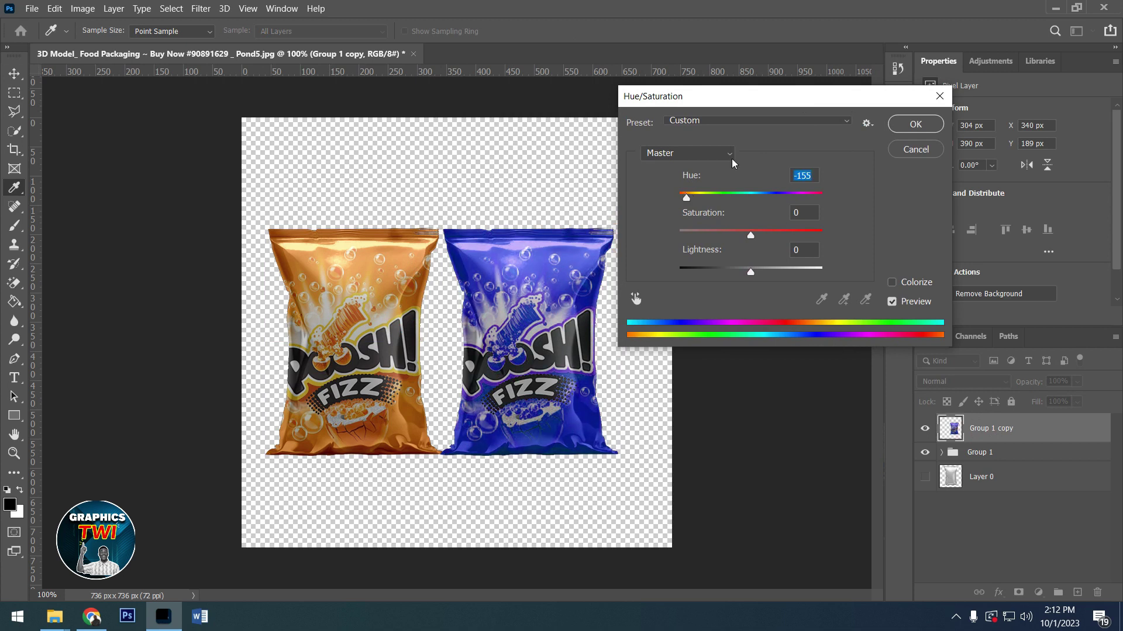
pyautogui.click(908, 123)
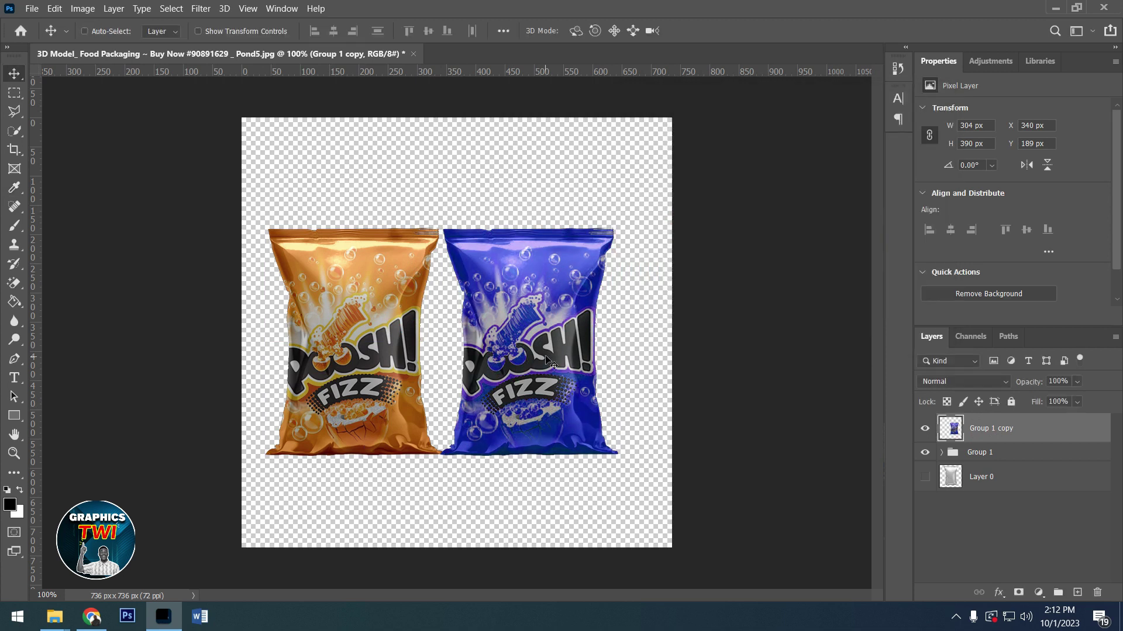
pyautogui.moveTo(548, 360); pyautogui.dragTo(565, 357)
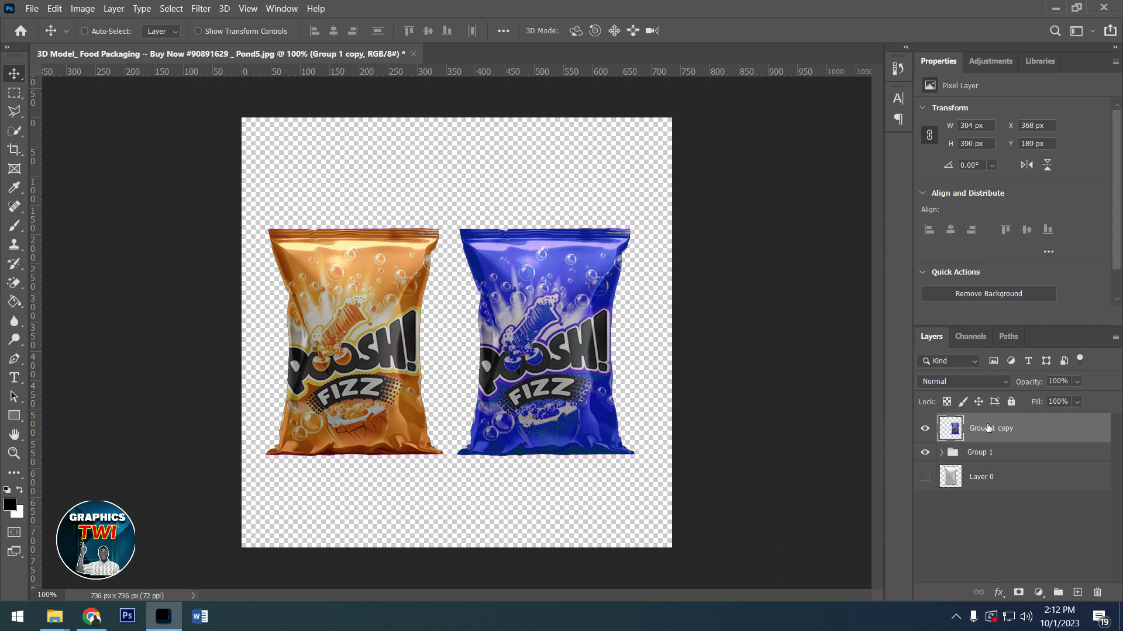
# Add a solid colour fill layer in orange ff9600 and place it below Group 1 as the background.
pyautogui.click(1038, 593)
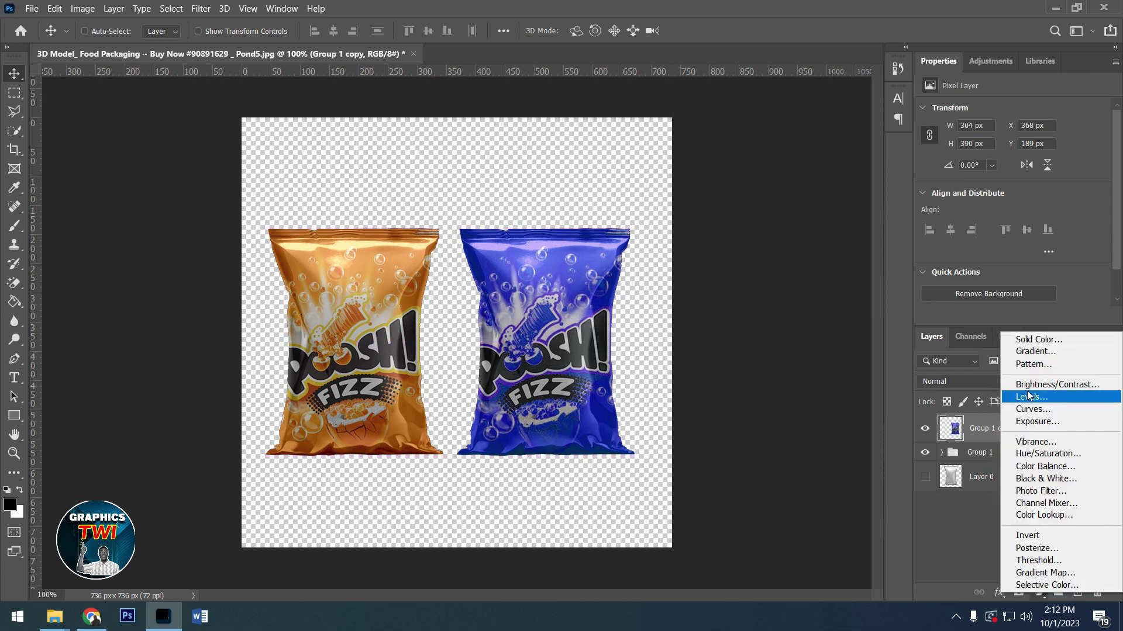
pyautogui.click(1027, 341)
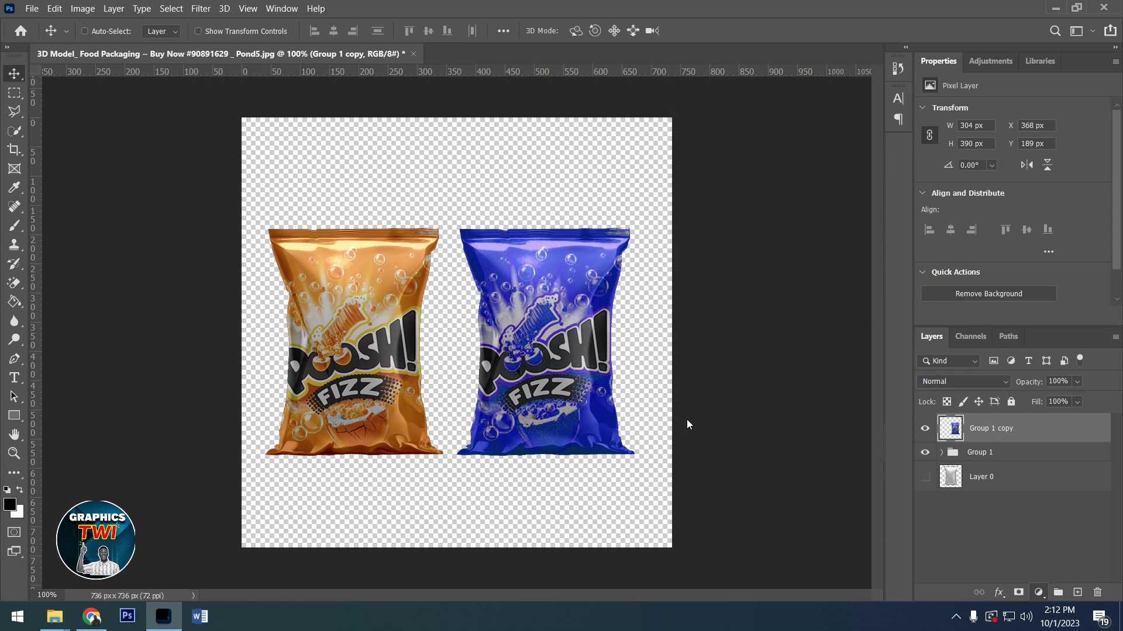
pyautogui.hotkey('ctrl', 'alt', 'shift', 'n')
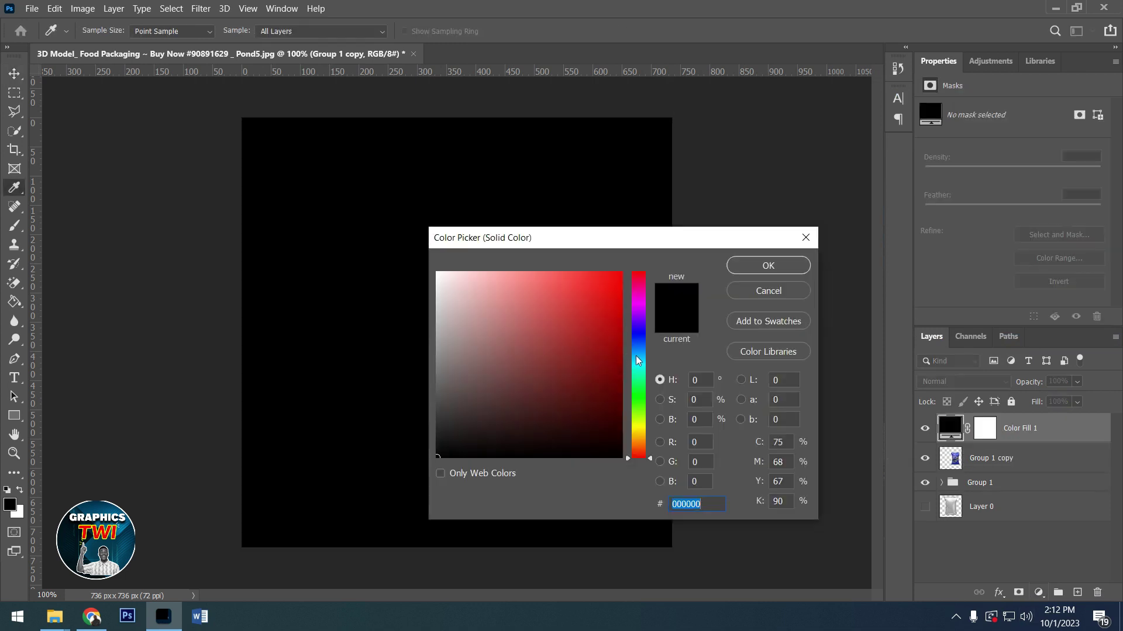
pyautogui.click(639, 429)
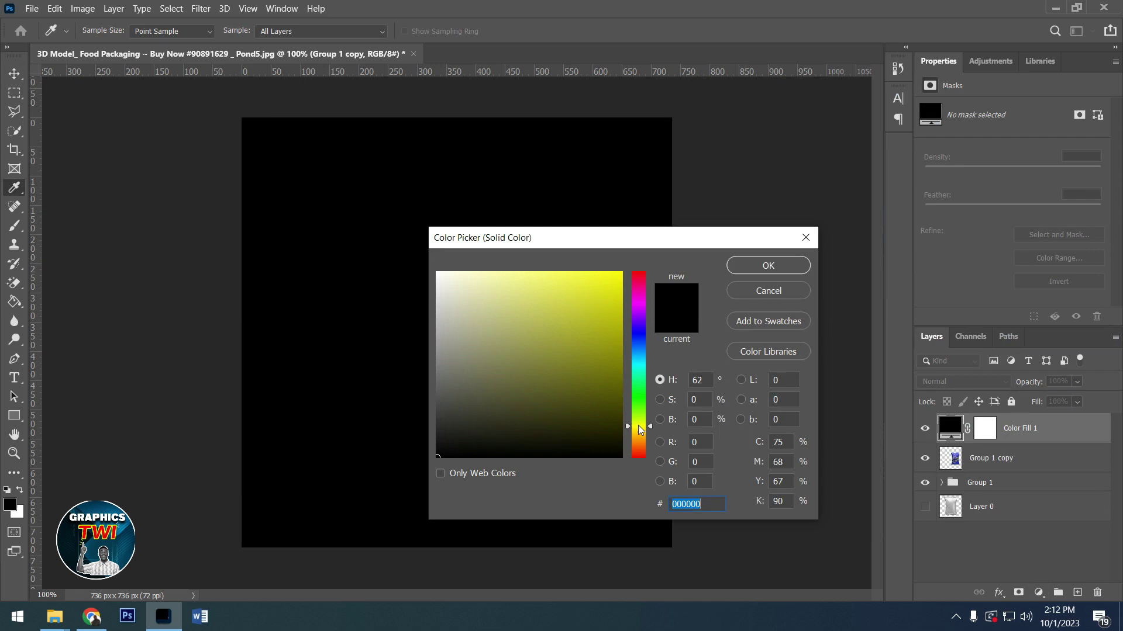
pyautogui.write('ffd800')
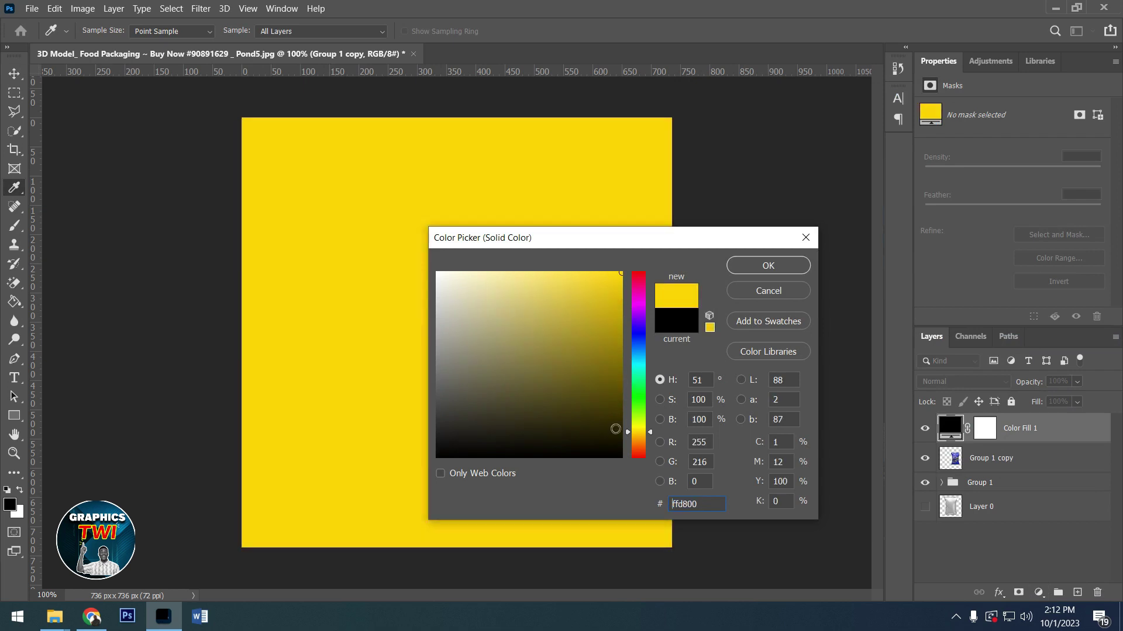
pyautogui.moveTo(648, 444); pyautogui.dragTo(648, 440)
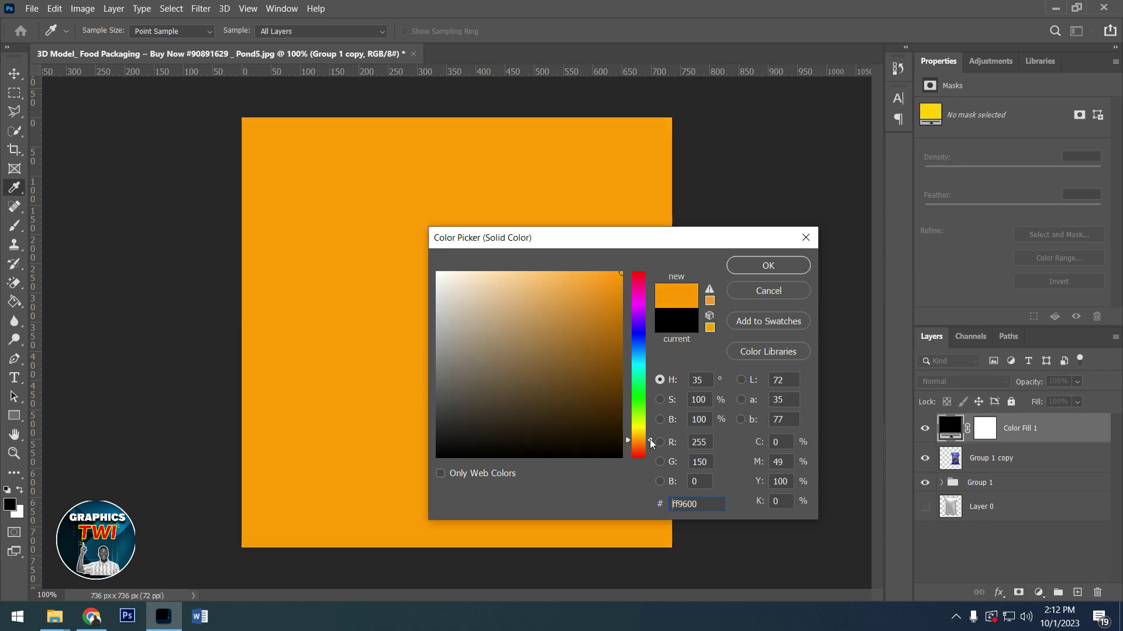
pyautogui.click(781, 268)
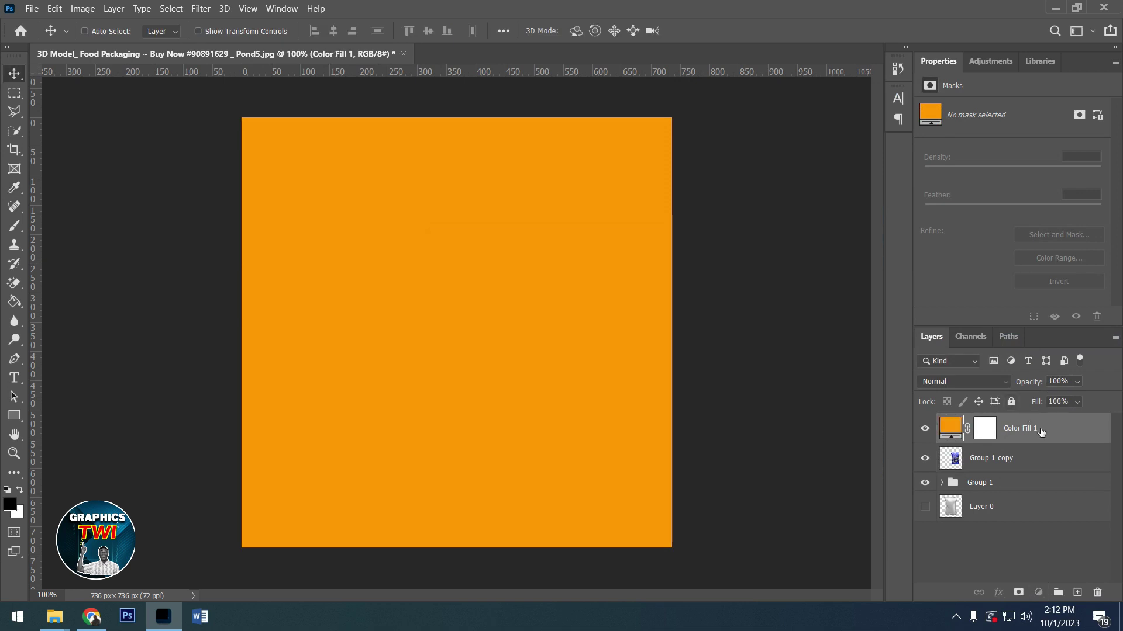
pyautogui.moveTo(1040, 434); pyautogui.dragTo(1023, 492)
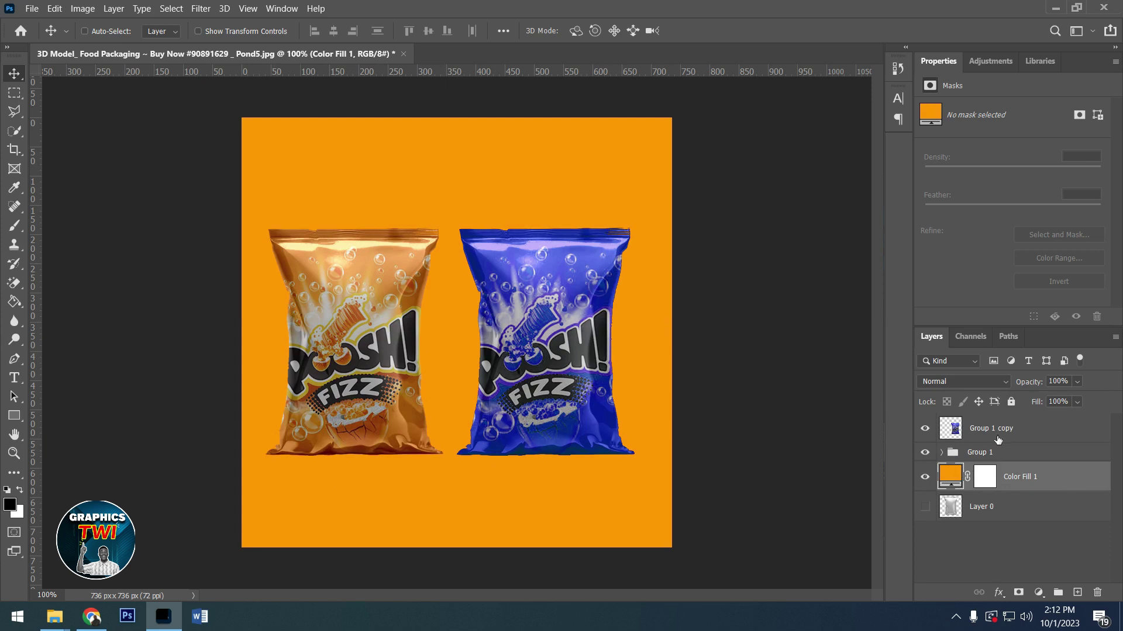
# Paint a soft white glow between the pouches with a 600 px brush on a new layer above the colour fill.
pyautogui.click(1077, 592)
pyautogui.click(21, 490)
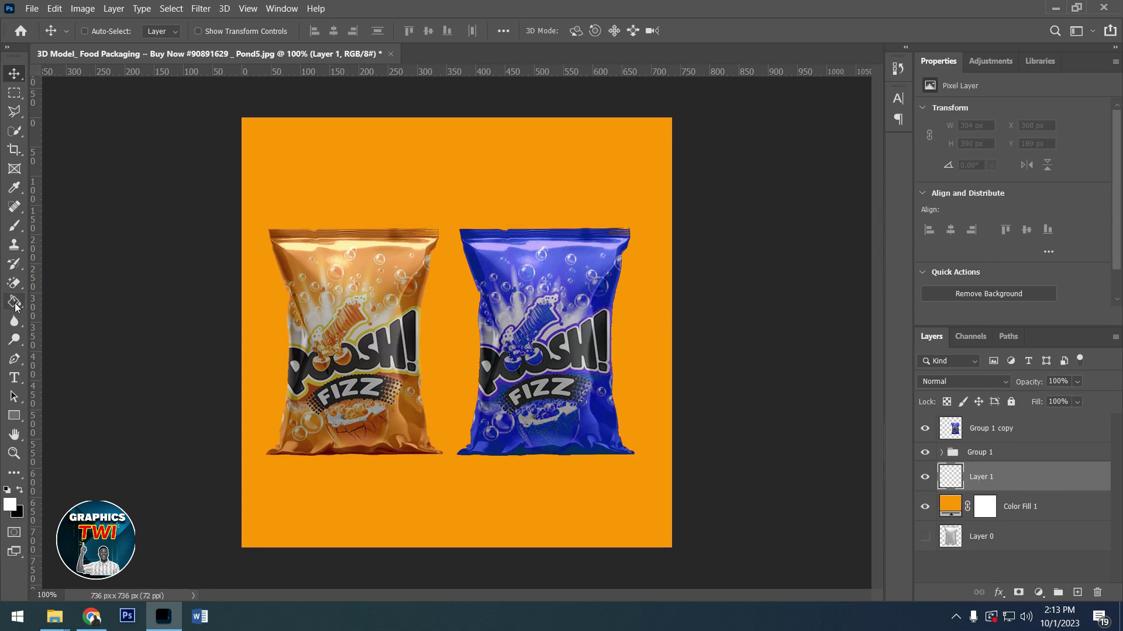
pyautogui.click(14, 226)
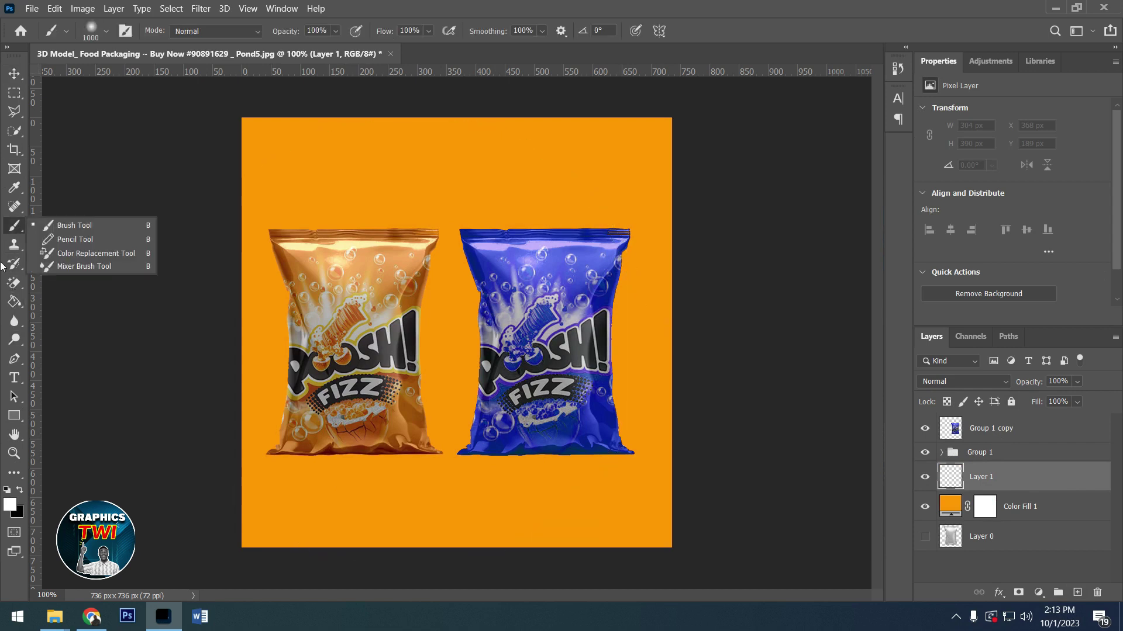
pyautogui.click(711, 5)
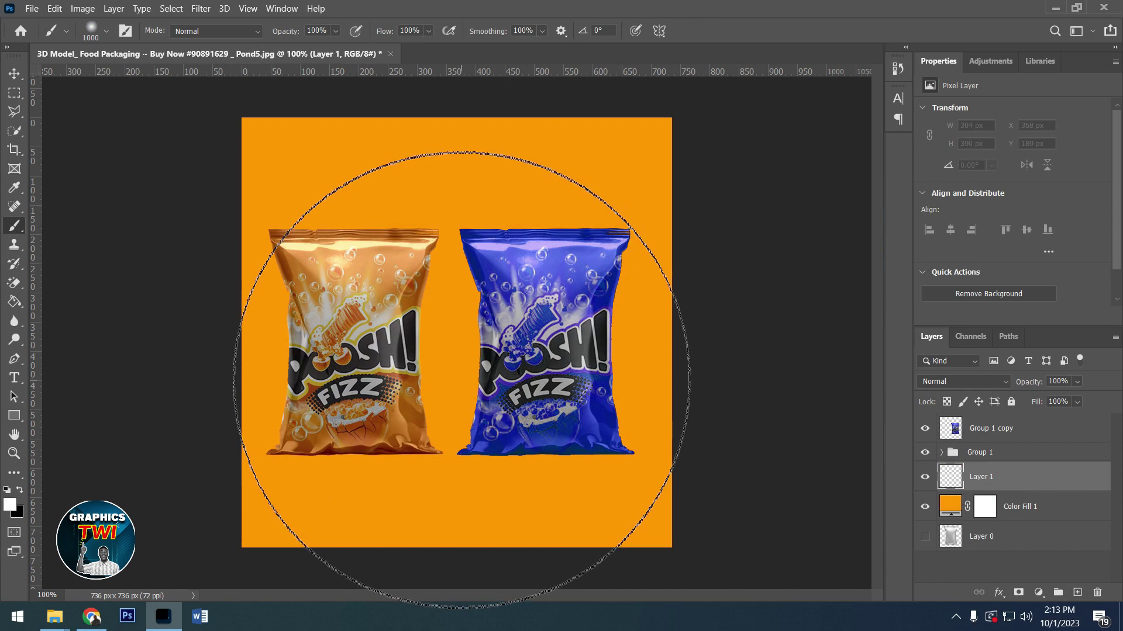
pyautogui.press('[')
pyautogui.press('[')
pyautogui.press('[')
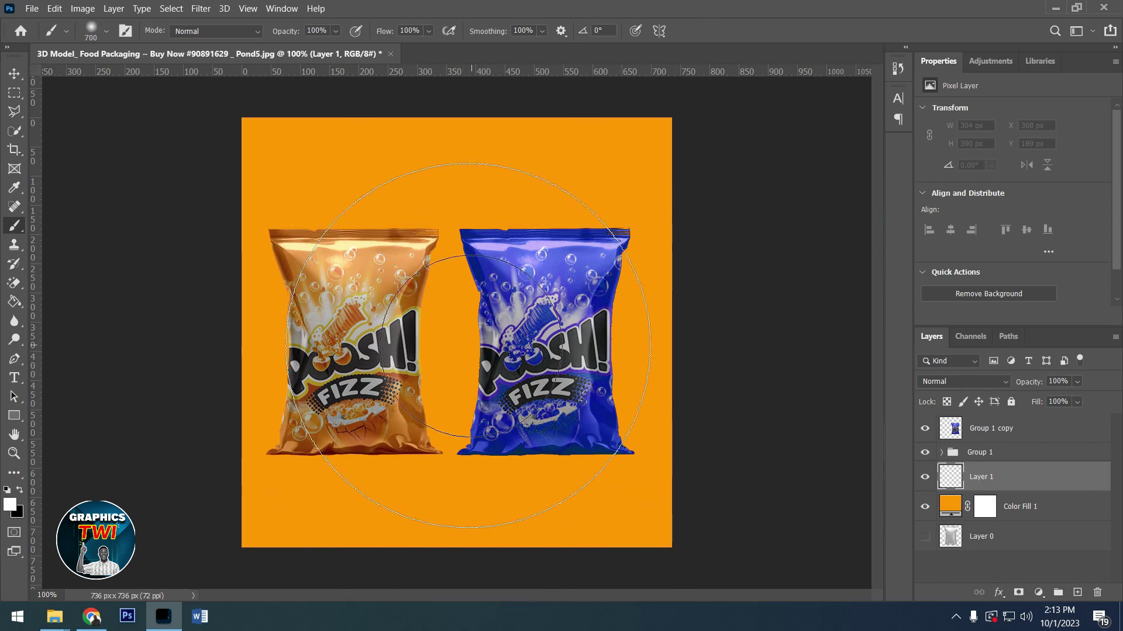
pyautogui.press('[')
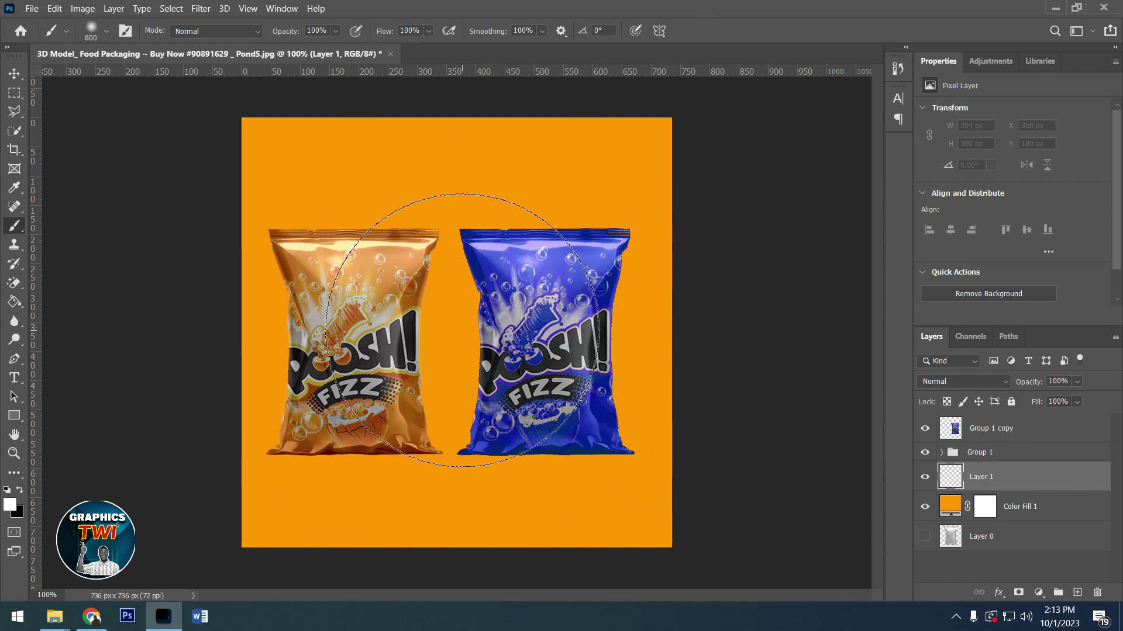
pyautogui.click(458, 337)
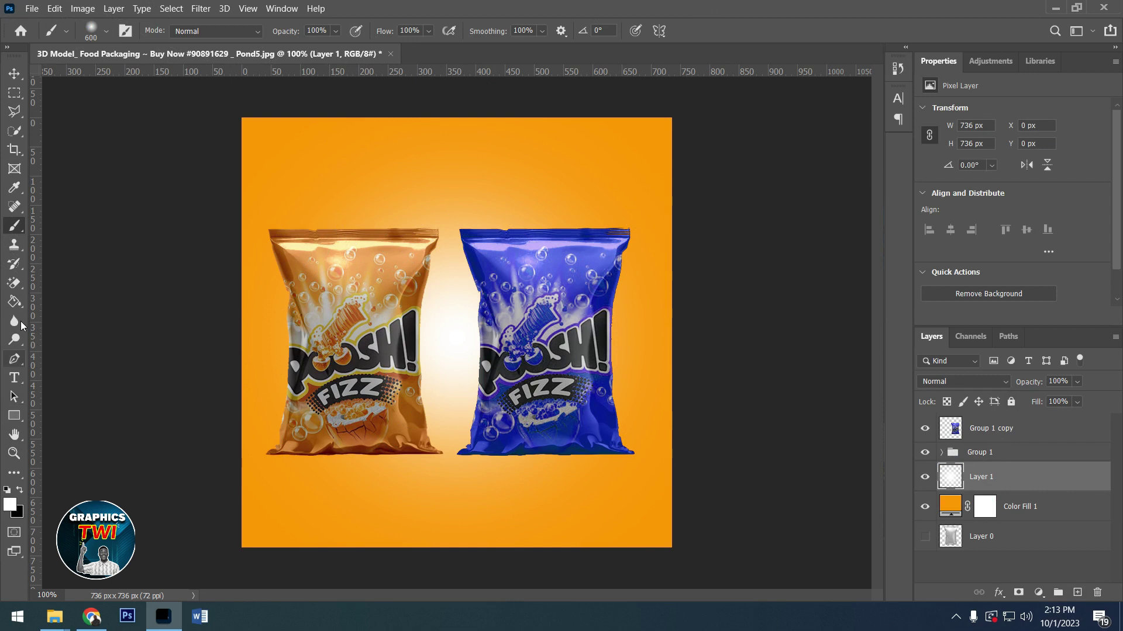
# Draw a flat black ellipse about 290 × 32 px just beneath the orange pouch and rasterize its layer.
pyautogui.click(10, 421)
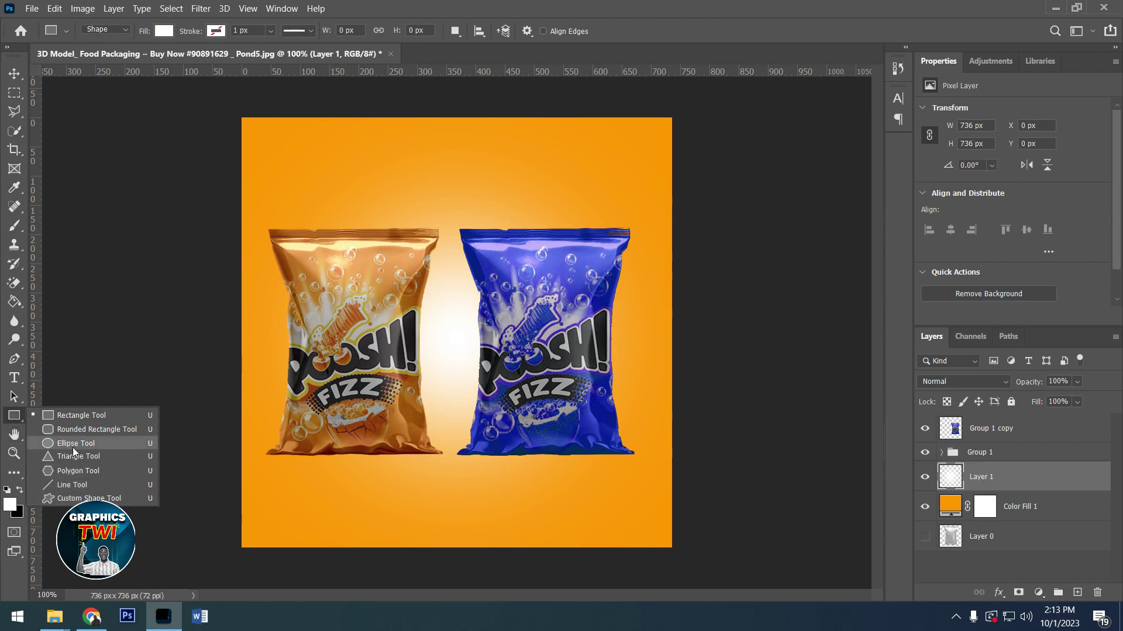
pyautogui.press('Escape')
pyautogui.click(21, 489)
pyautogui.hotkey('shift', 'u')
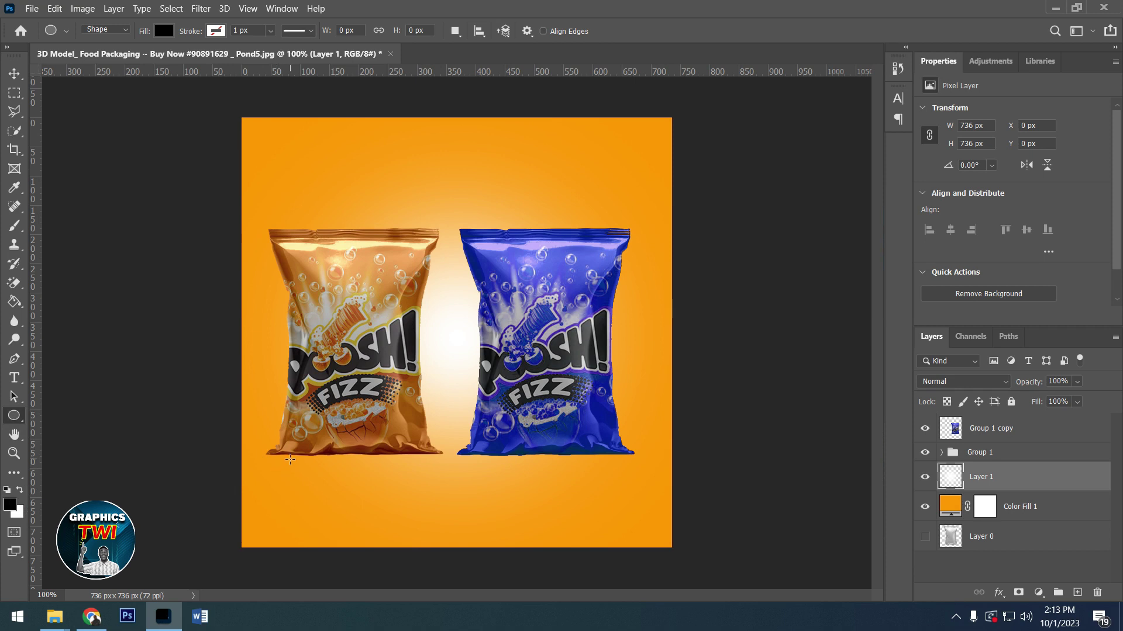
pyautogui.moveTo(272, 457); pyautogui.dragTo(440, 476)
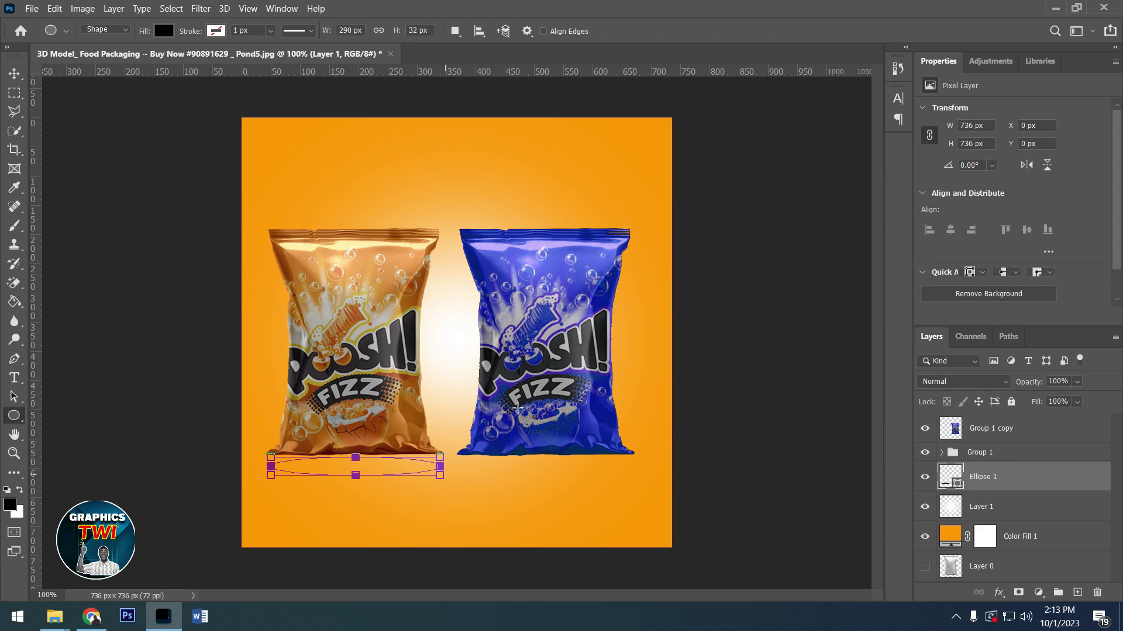
pyautogui.rightClick(1003, 483)
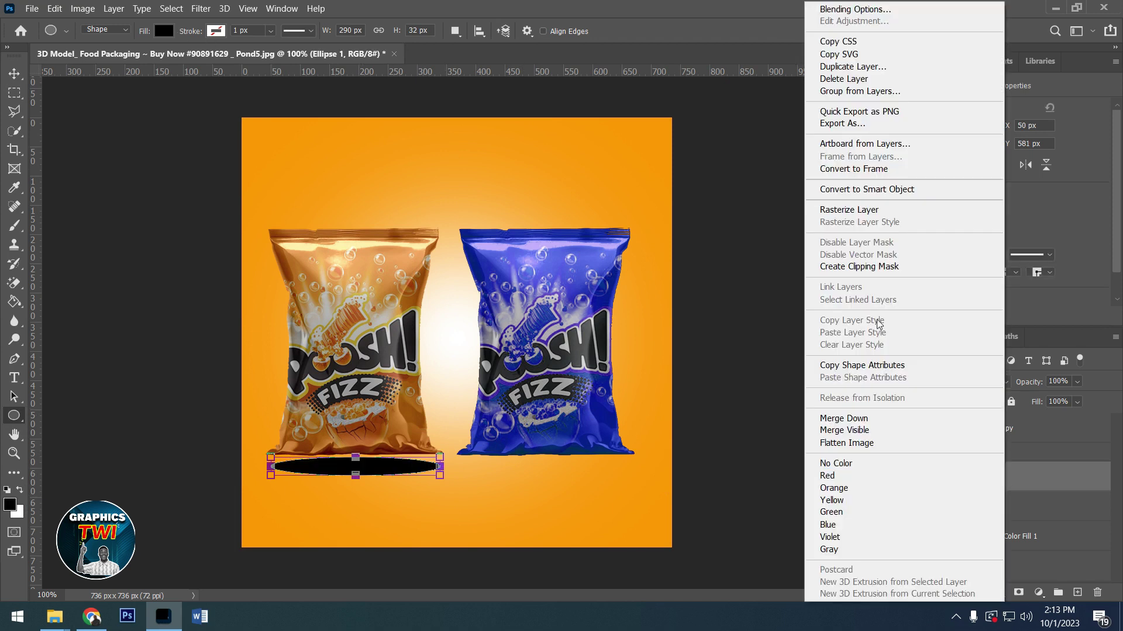
pyautogui.click(848, 210)
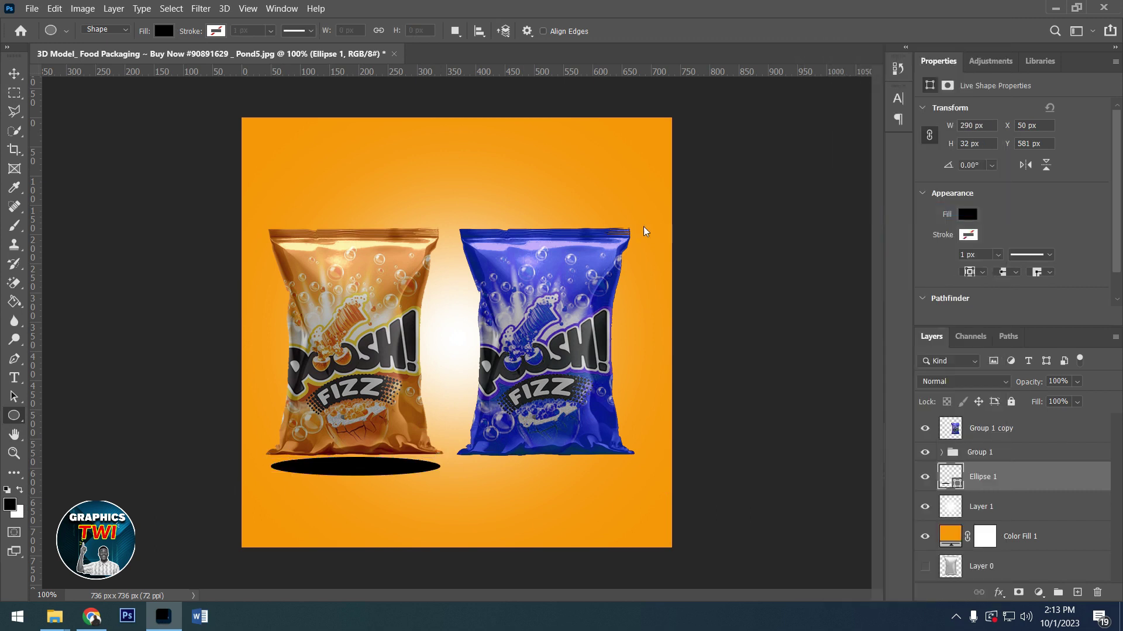
# Apply an 11.1 px Gaussian Blur to the black ellipse and set its layer opacity to 68%.
pyautogui.click(198, 11)
pyautogui.moveTo(344, 187)
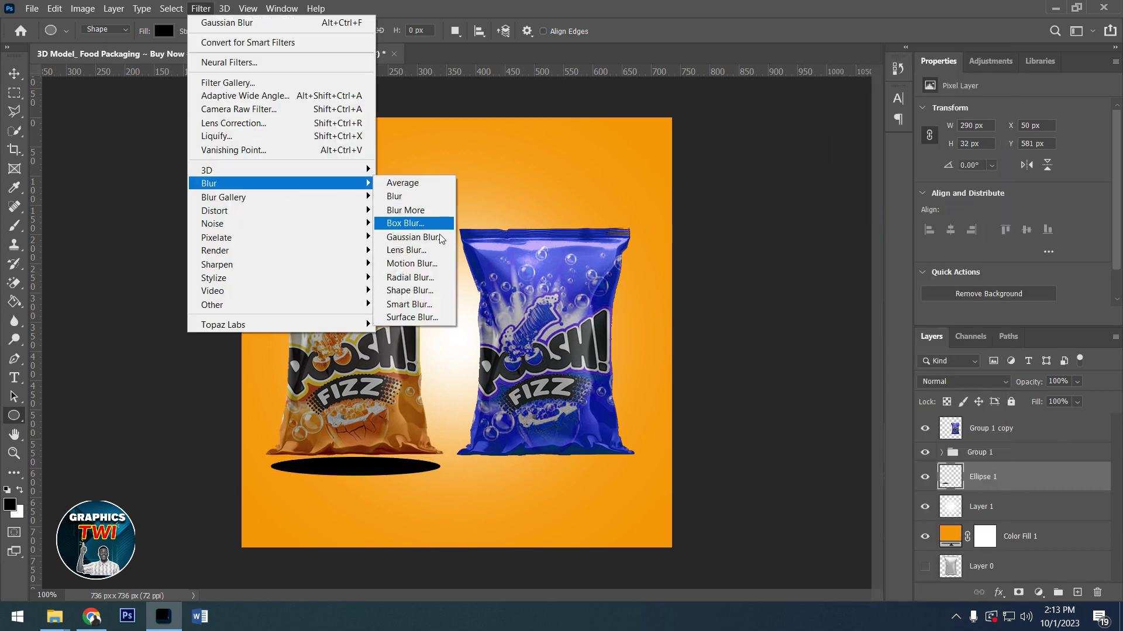
pyautogui.click(413, 236)
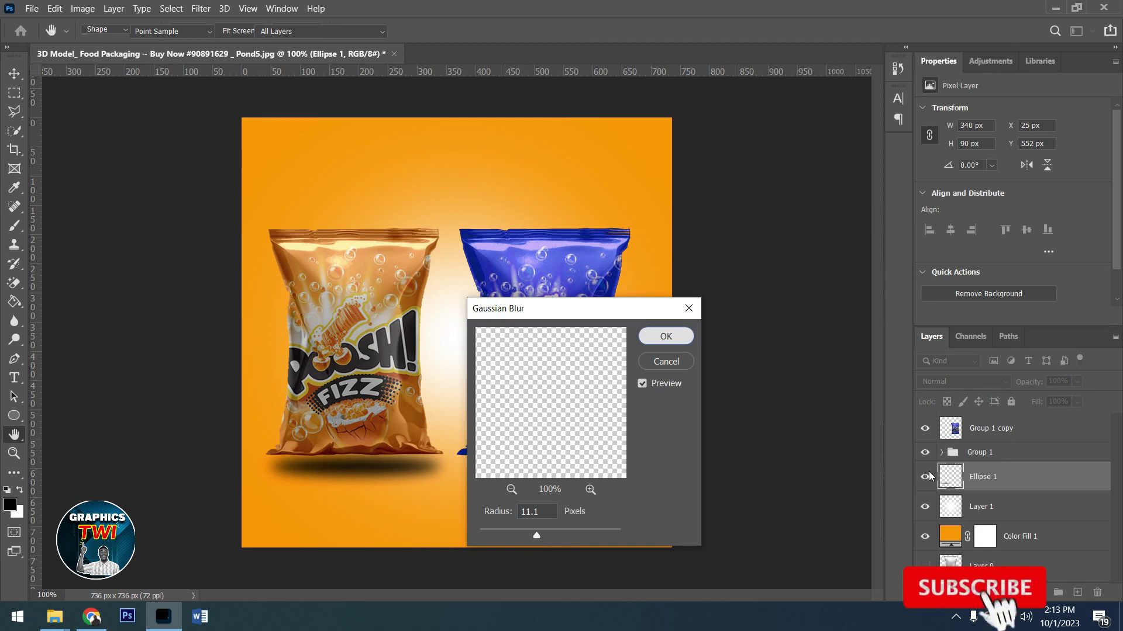
pyautogui.press('Return')
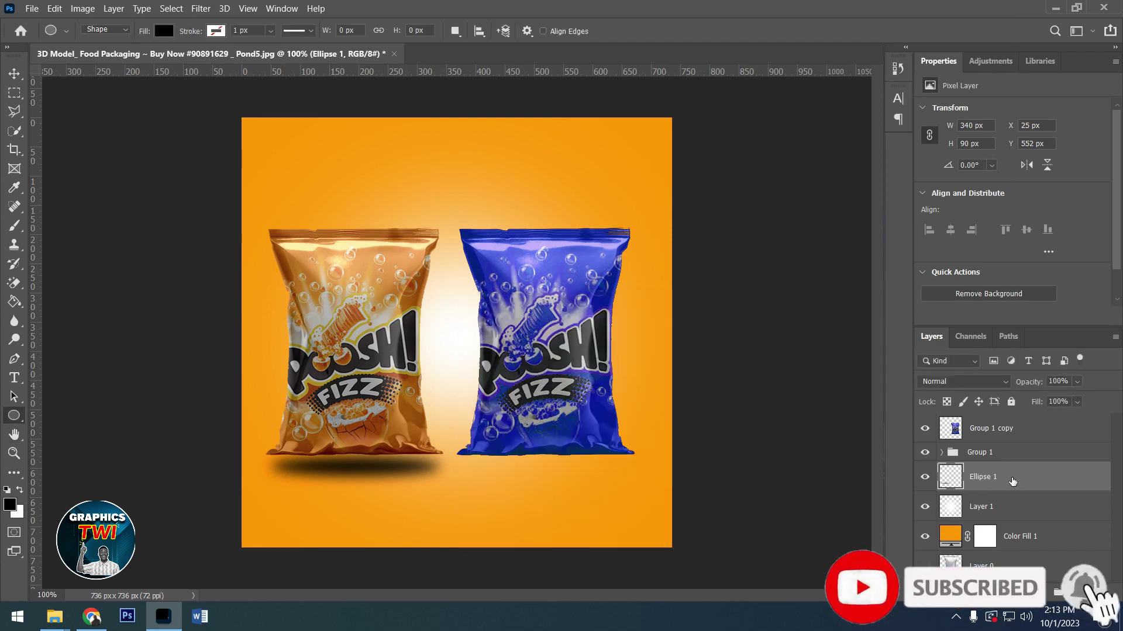
pyautogui.moveTo(1077, 381); pyautogui.dragTo(1074, 403)
pyautogui.click(14, 73)
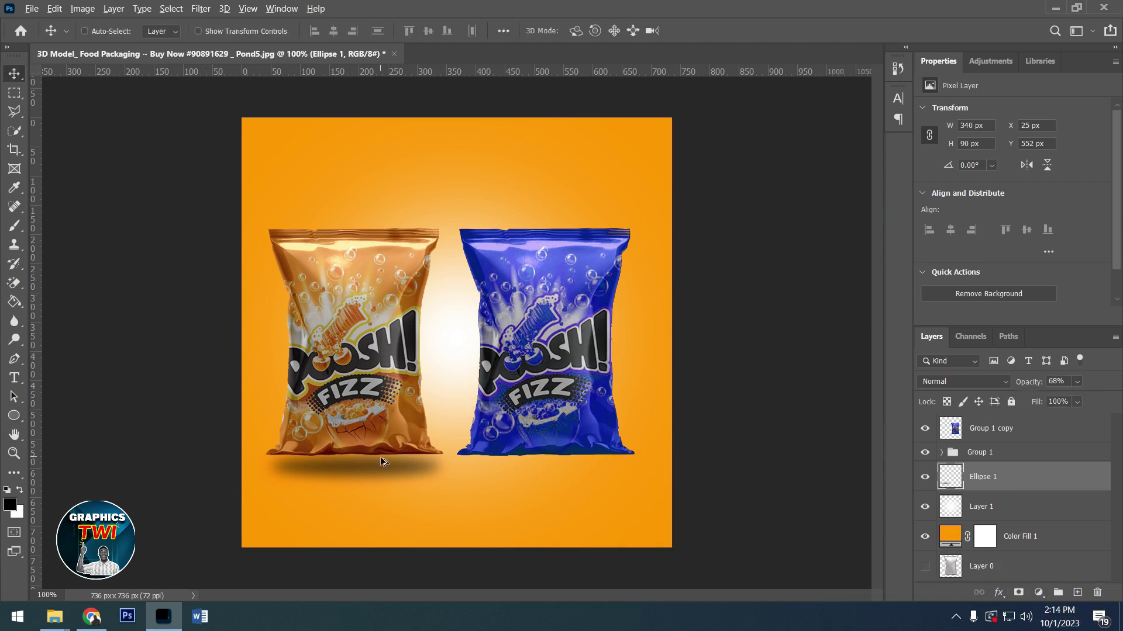
# Duplicate the blurred ellipse shadow and place the copy beneath the blue pouch.
pyautogui.moveTo(395, 474); pyautogui.dragTo(591, 470)
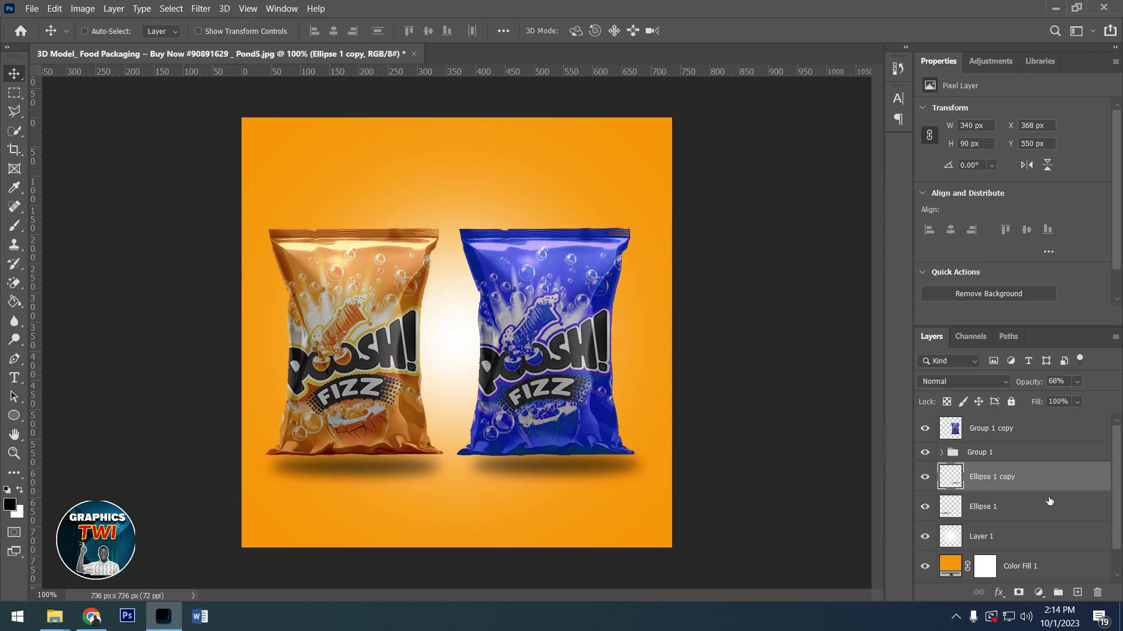
# Duplicate the blue pouch layer, move the copy directly below the pouch as a reflection, and set its opacity to 14%.
pyautogui.click(990, 437)
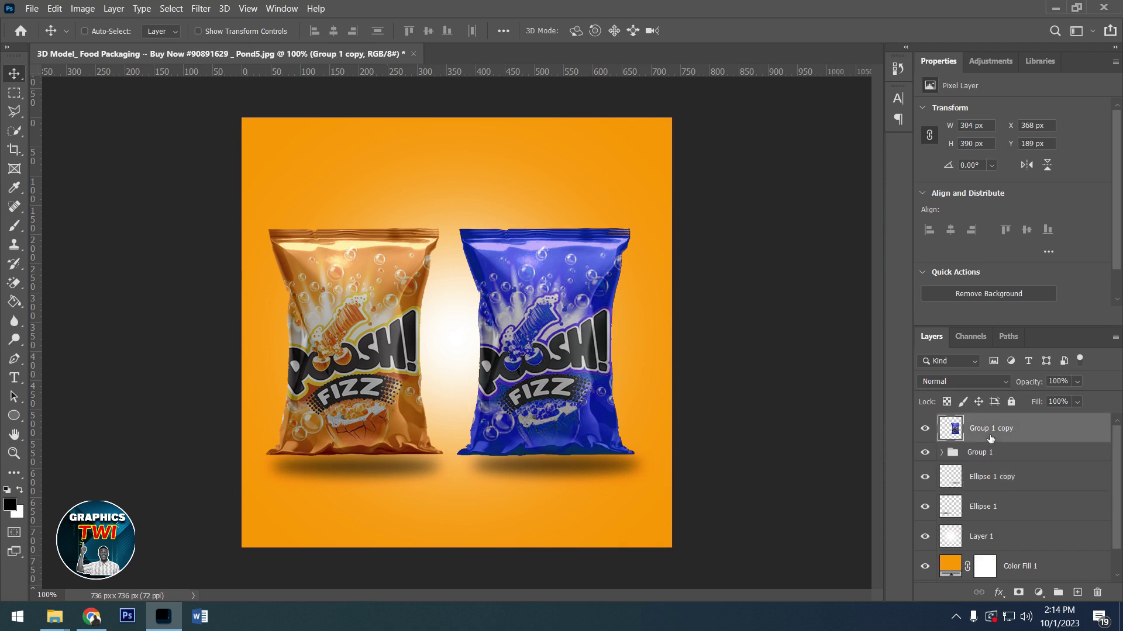
pyautogui.rightClick(1061, 443)
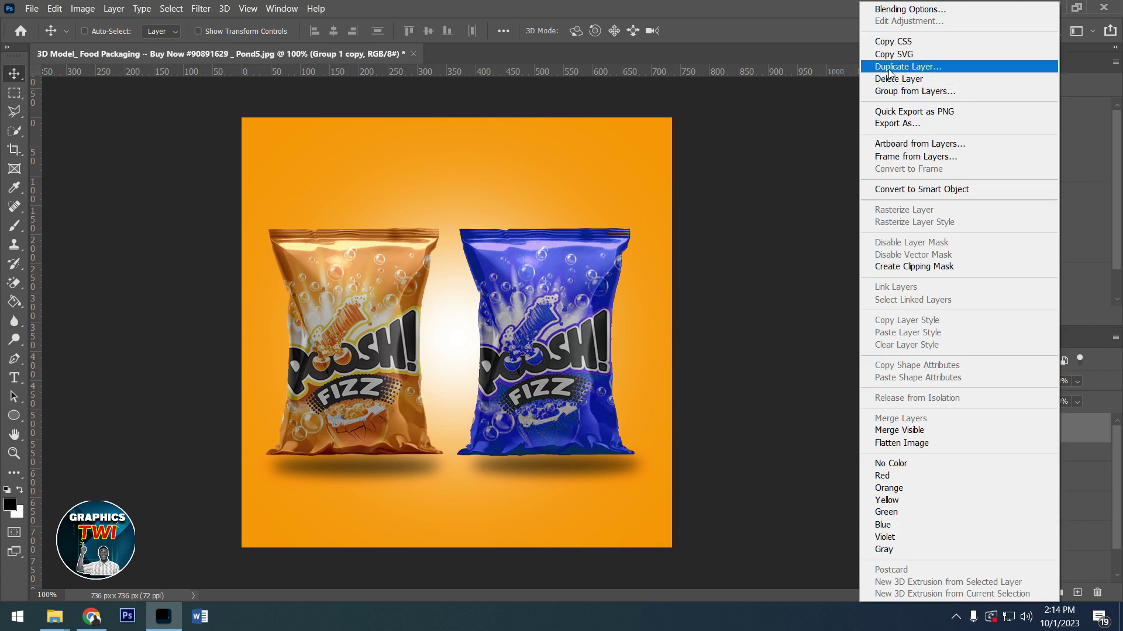
pyautogui.click(906, 66)
pyautogui.click(712, 178)
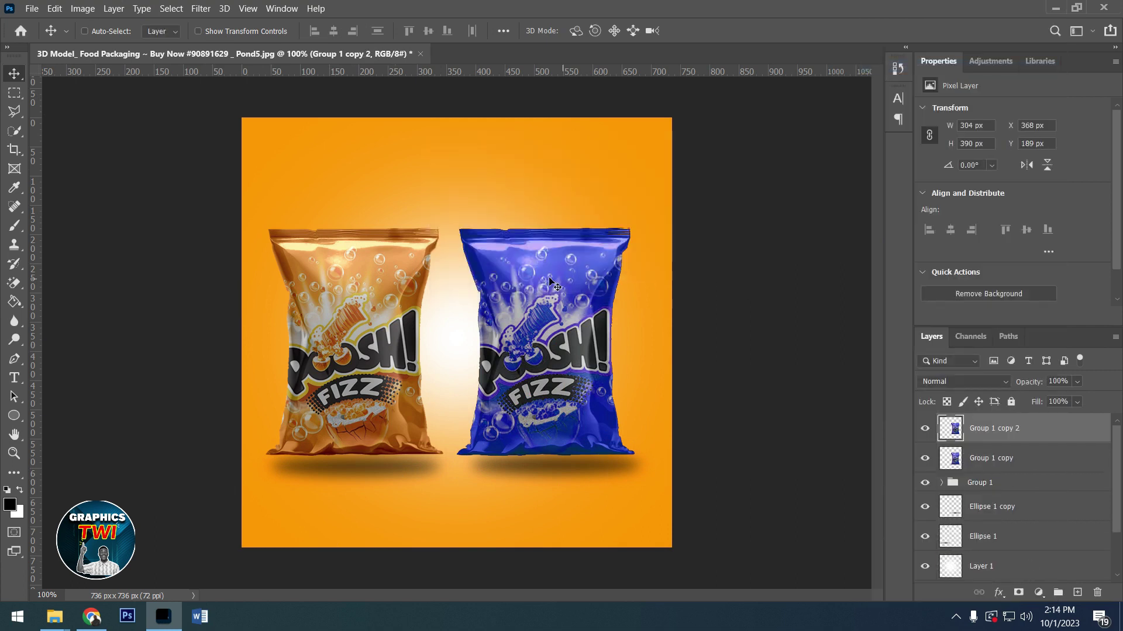
pyautogui.moveTo(556, 393); pyautogui.dragTo(546, 505)
pyautogui.click(1078, 384)
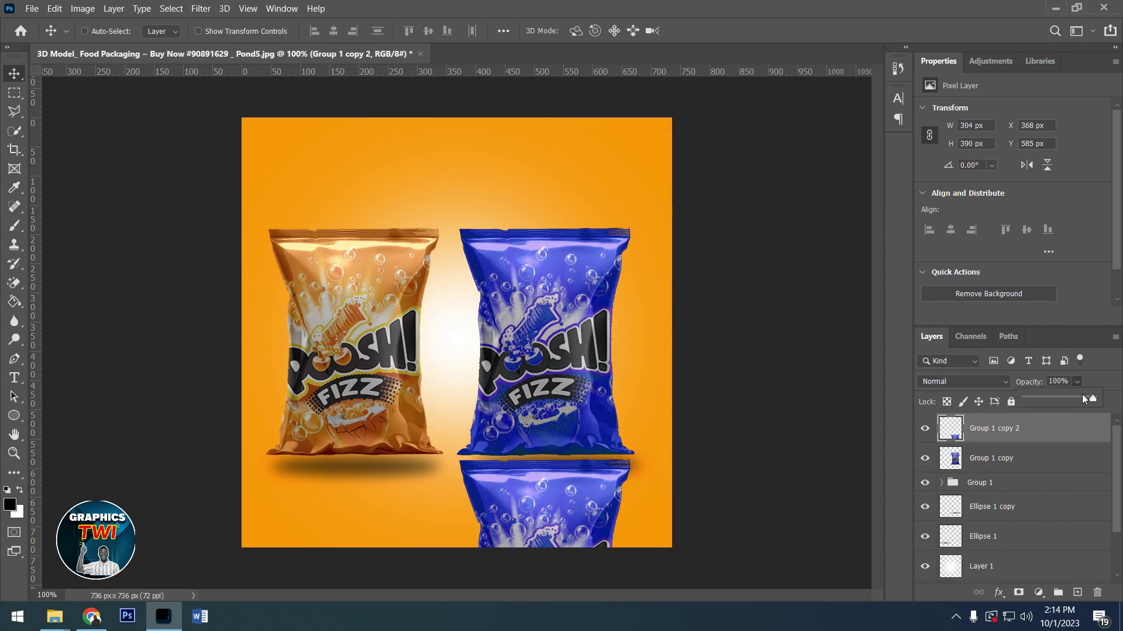
pyautogui.moveTo(1044, 400); pyautogui.dragTo(1034, 399)
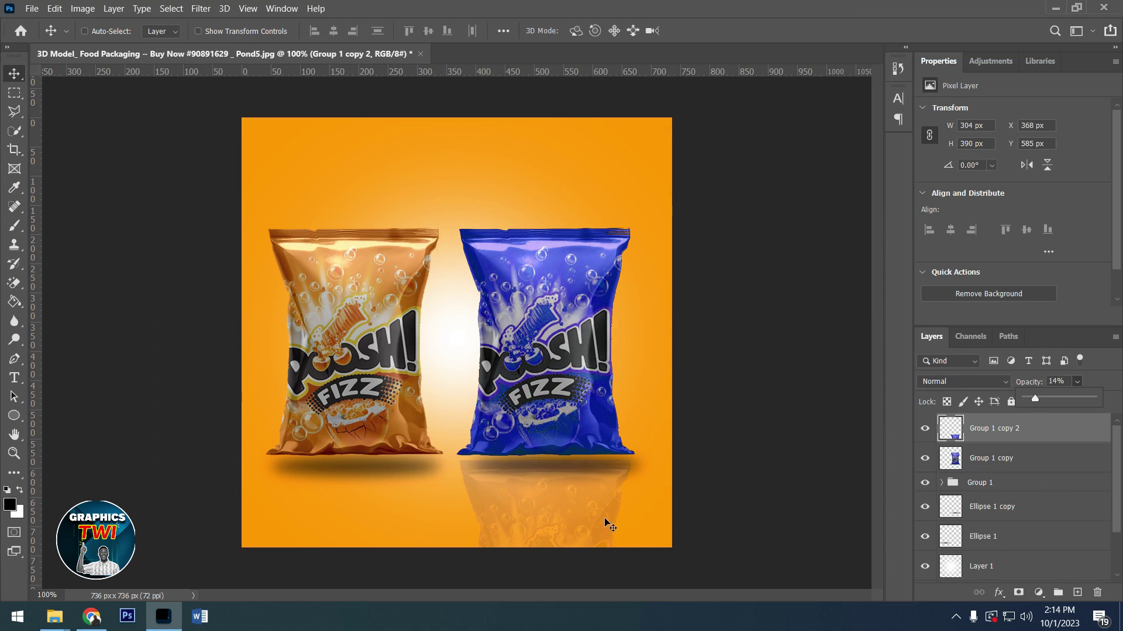
# Duplicate Group 1, move the copy directly below the orange pouch, and lower its opacity to make a faint reflection.
pyautogui.click(1016, 486)
pyautogui.rightClick(1016, 486)
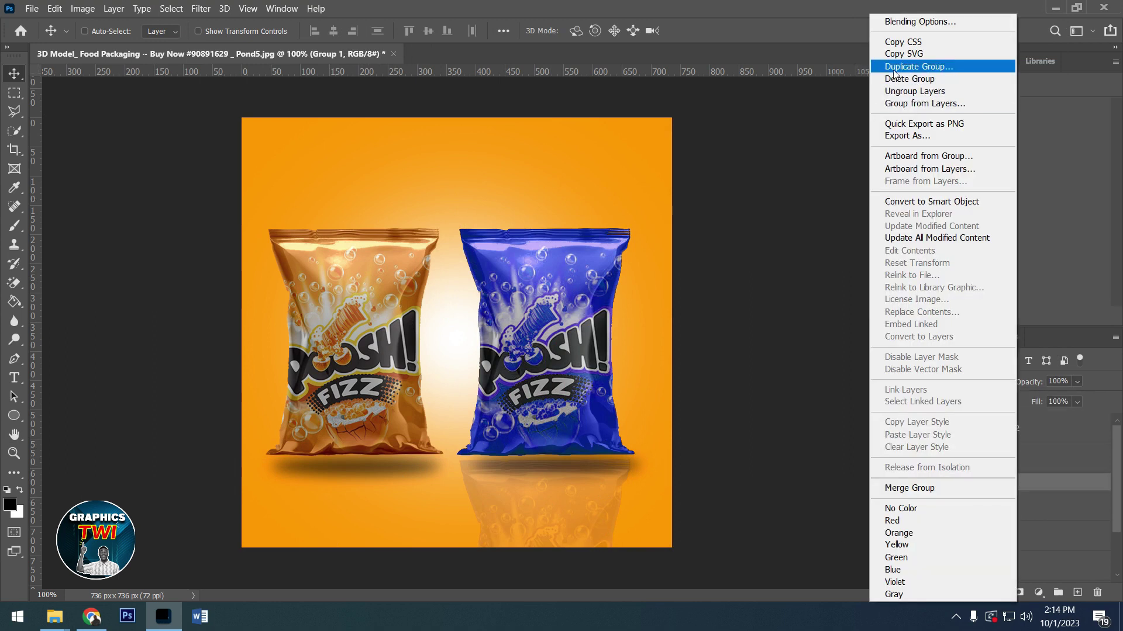
pyautogui.click(694, 181)
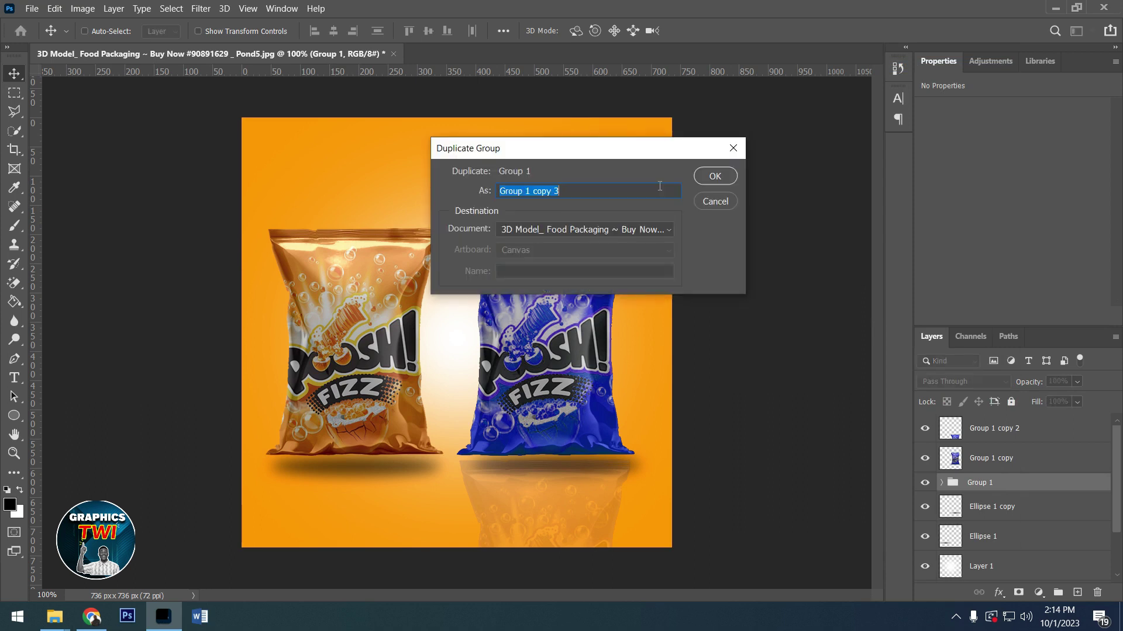
pyautogui.click(720, 178)
pyautogui.moveTo(366, 292); pyautogui.dragTo(373, 537)
pyautogui.click(1076, 382)
pyautogui.moveTo(1089, 403); pyautogui.dragTo(1041, 398)
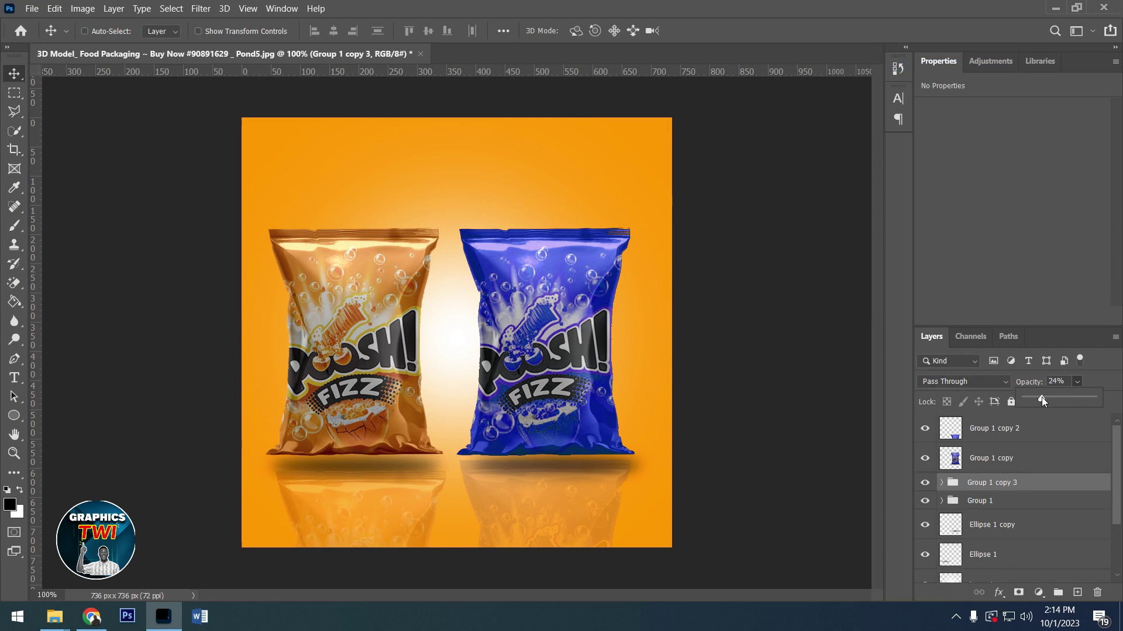
pyautogui.moveTo(1037, 398); pyautogui.dragTo(1035, 398)
# Shift the blue pouch's reflection layer slightly down and right to X 376 px, Y 609 px.
pyautogui.click(982, 469)
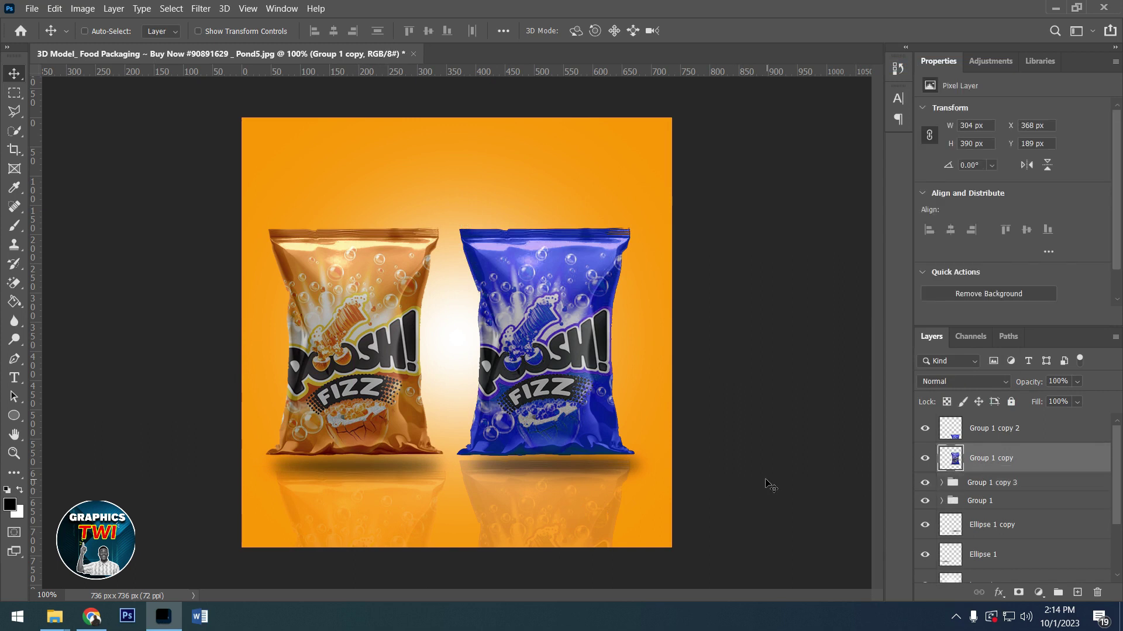
pyautogui.click(1027, 436)
pyautogui.moveTo(542, 504); pyautogui.dragTo(573, 510)
pyautogui.hotkey('shift', 'Right')
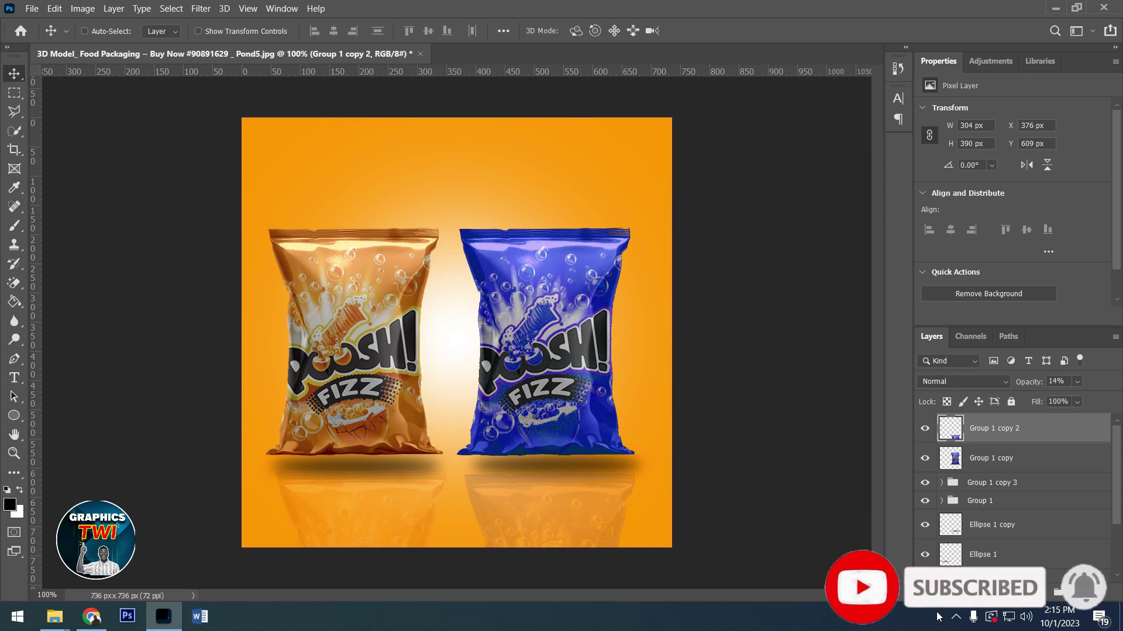
pyautogui.click(954, 619)
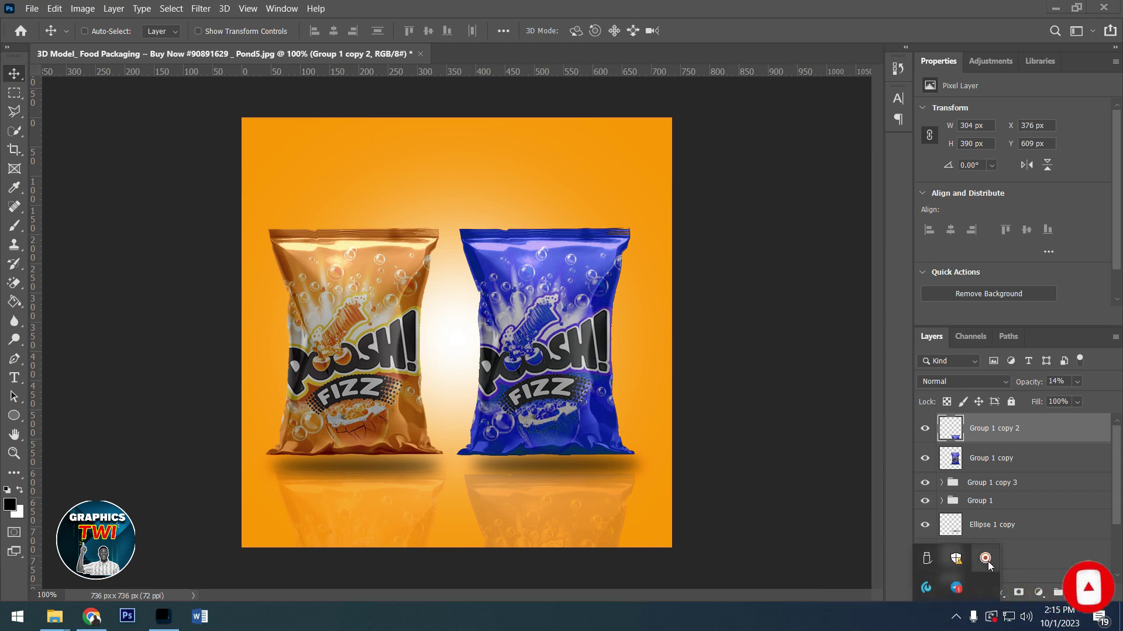